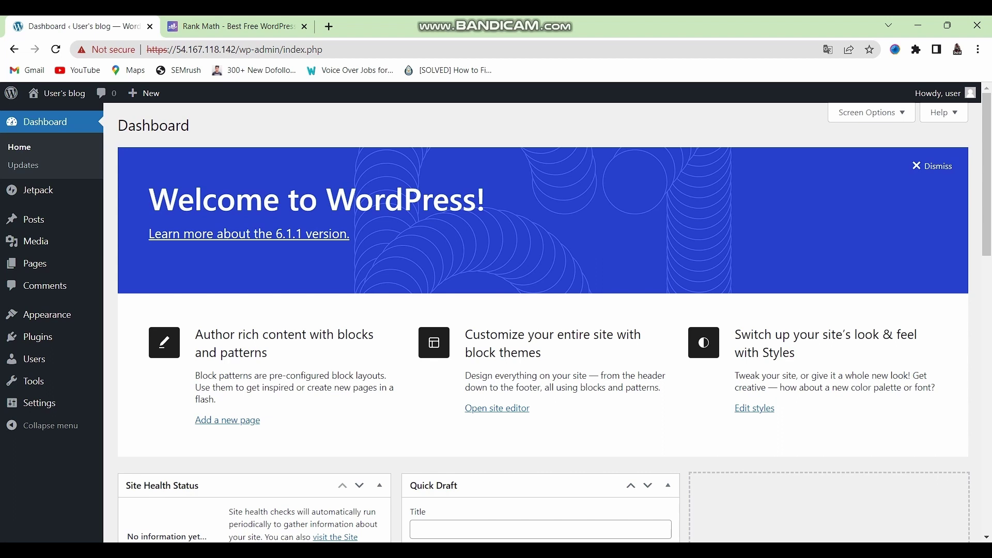
- Download the free Rank Math plugin from rankmath.com
key("ctrl+Tab")
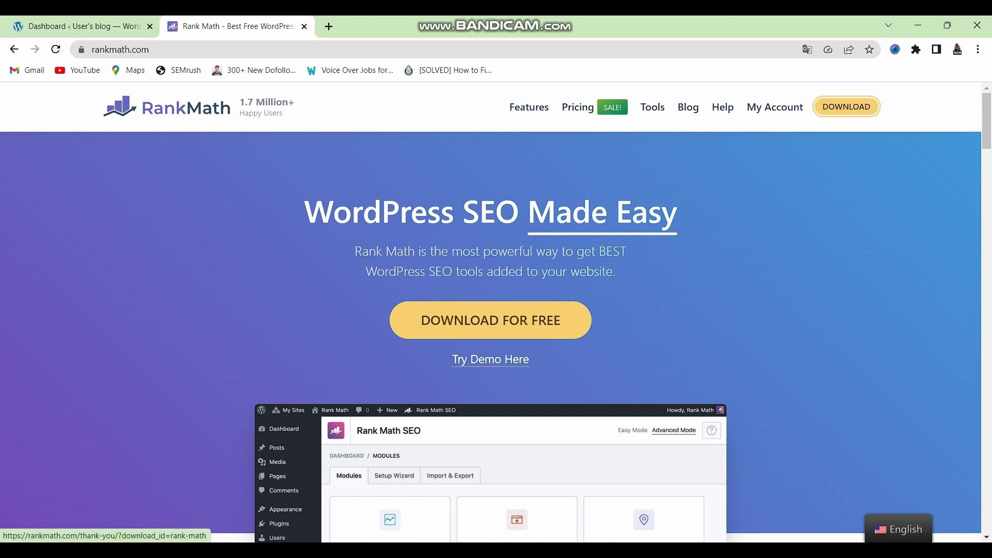
left_click(851, 110)
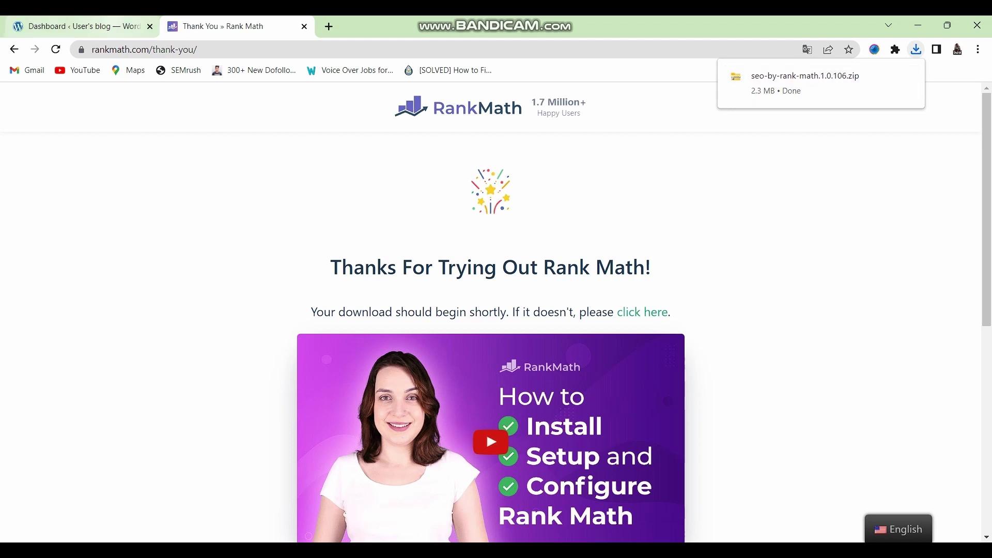
- Upload seo-by-rank-math.1.0.106.zip as a new plugin in the WordPress admin, install it and activate it
key("ctrl+shift+Tab")
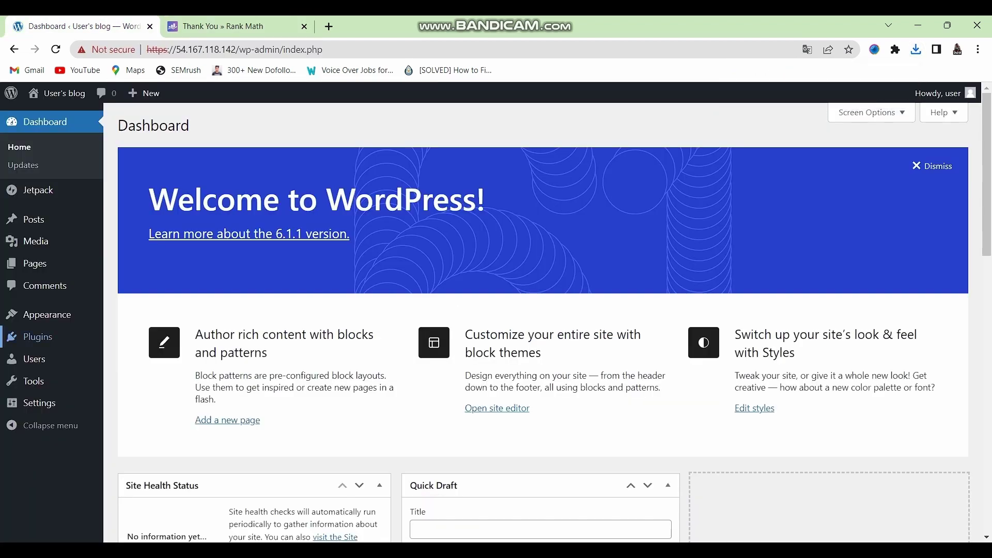
mouse_move(31, 337)
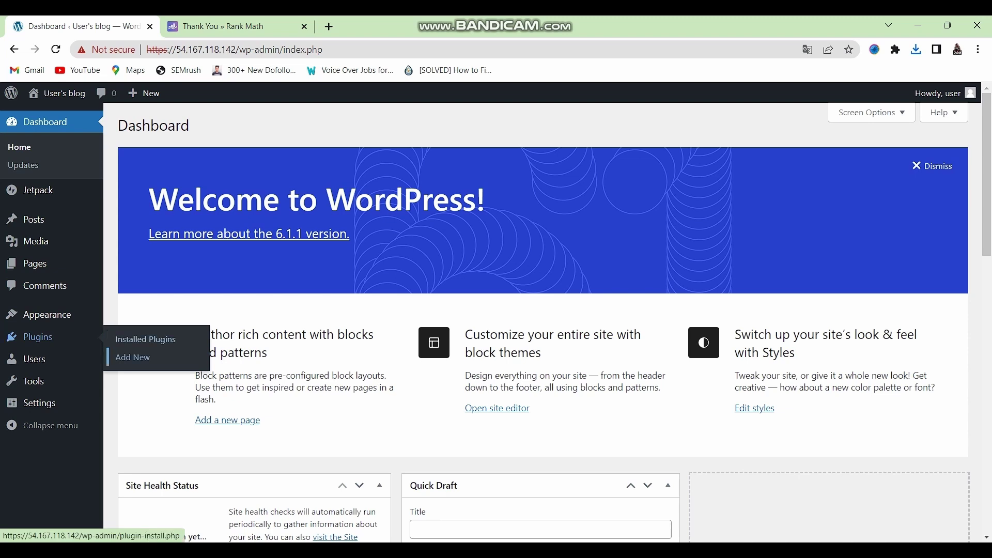
left_click(133, 357)
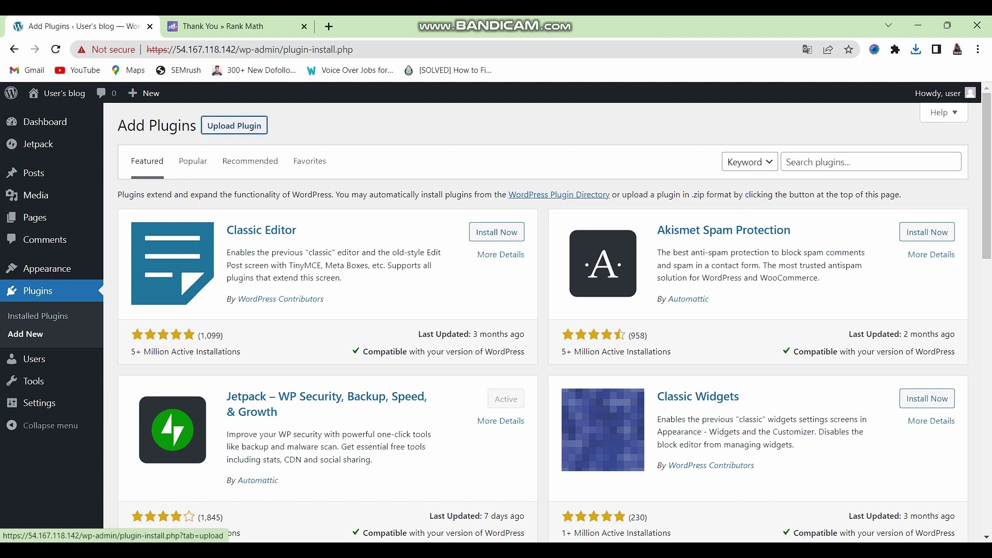
left_click(234, 125)
left_click(458, 242)
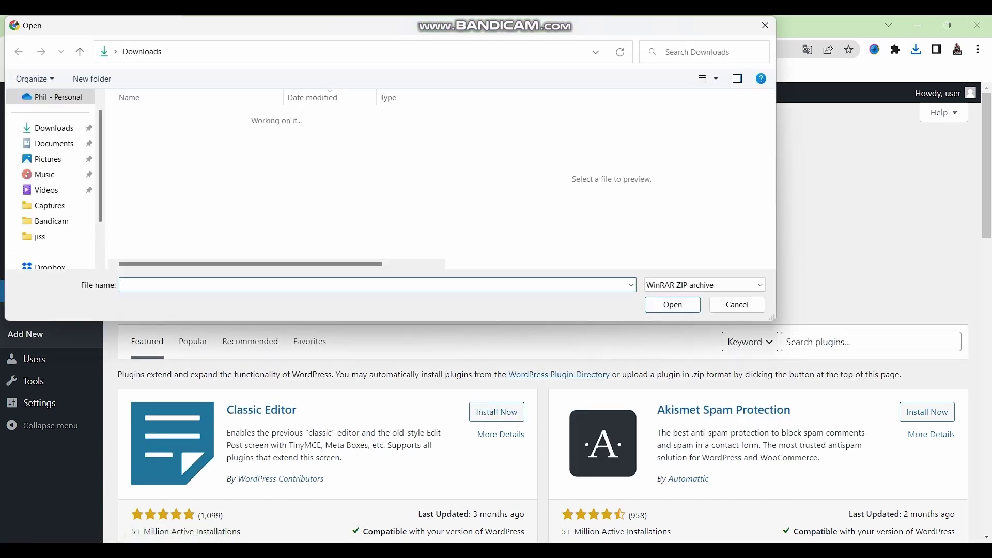
double_click(172, 132)
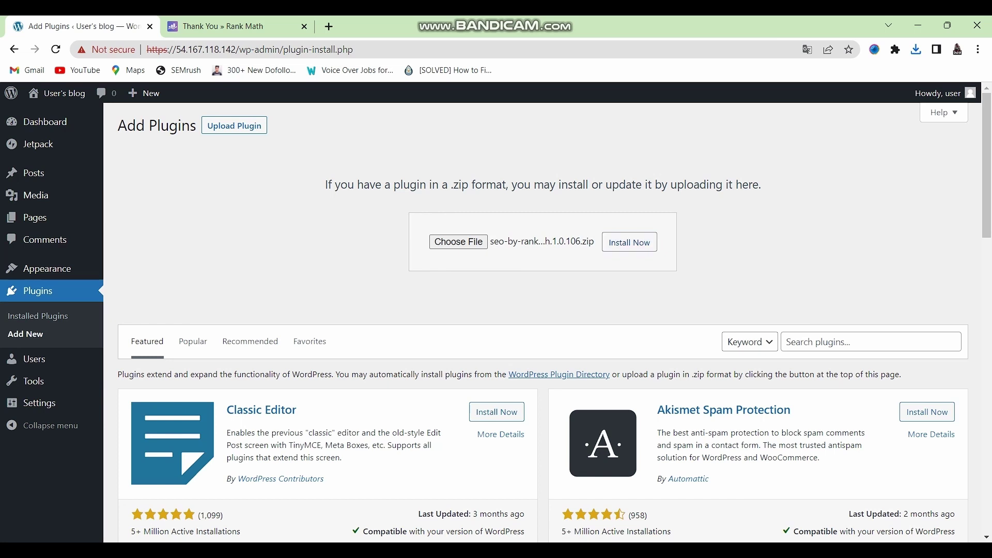
left_click(629, 242)
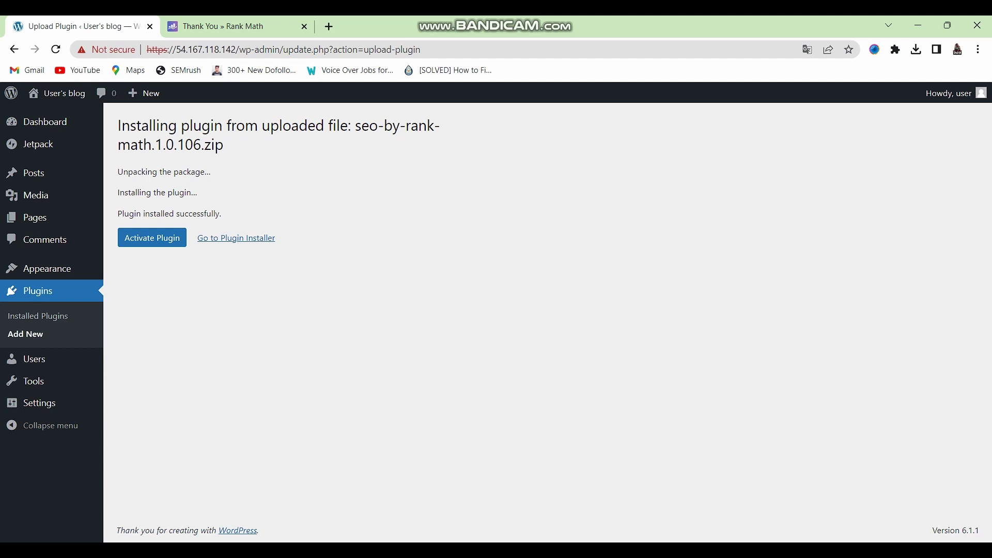
left_click(152, 237)
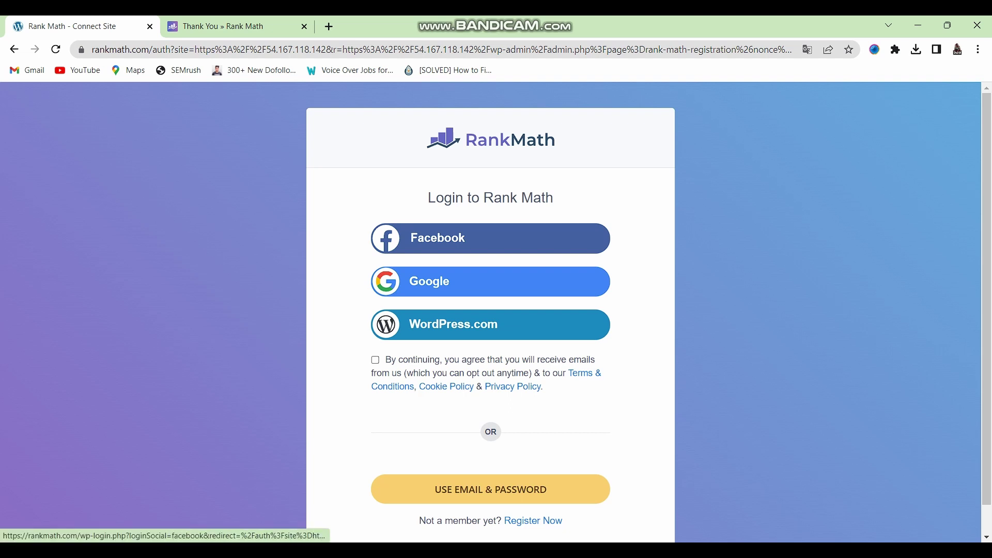
- Accept the Rank Math terms, log in with the existing Google account and activate the Rank Math Free Plan for the site
left_click(375, 359)
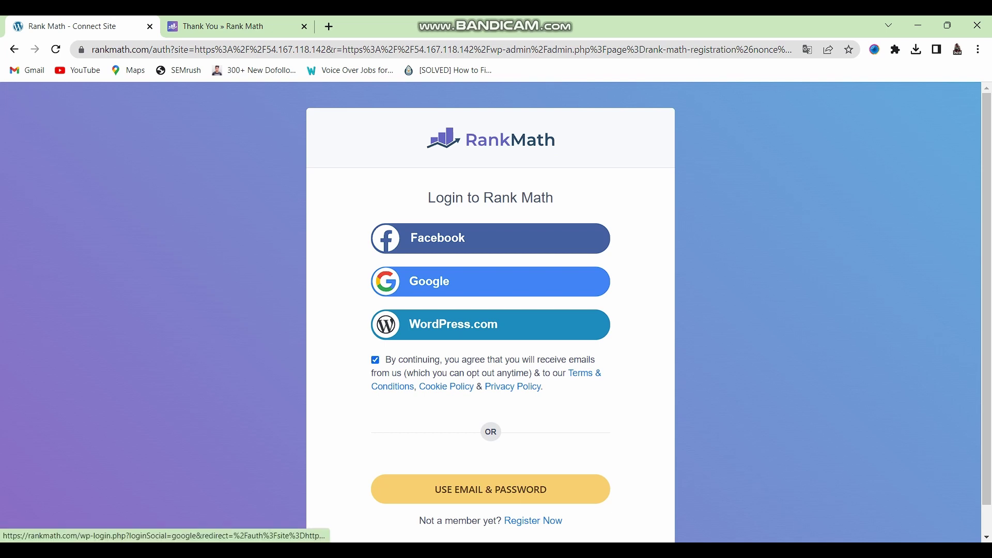
left_click(490, 281)
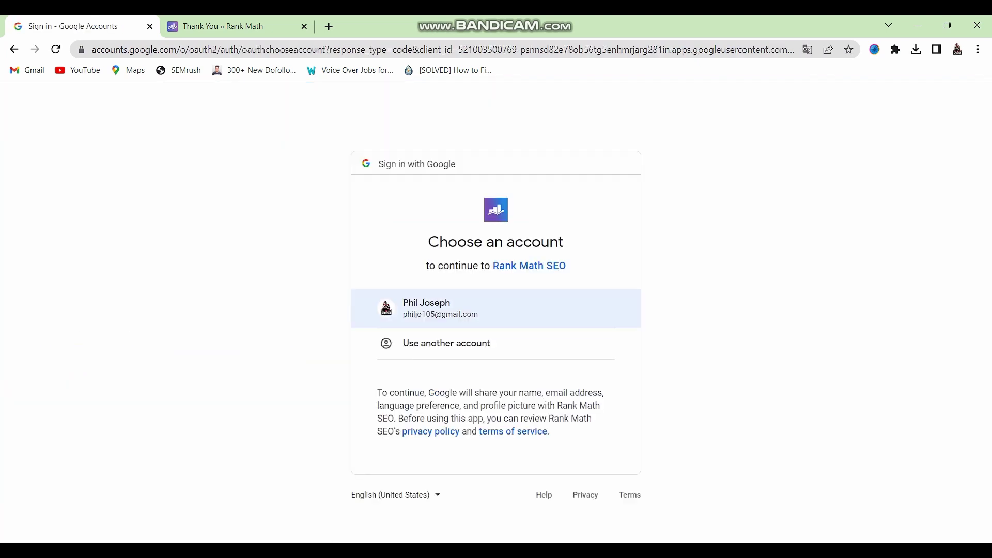
left_click(440, 309)
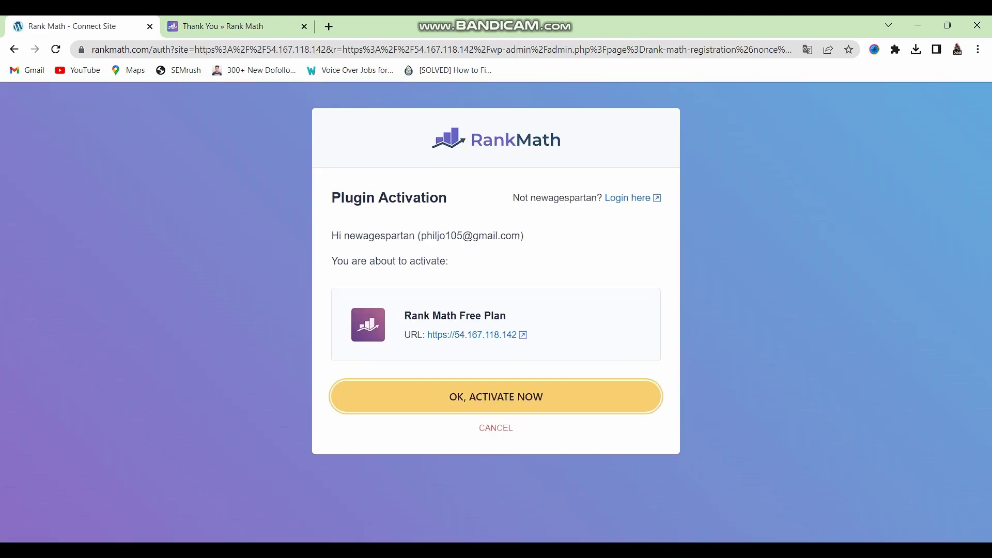
key("Return")
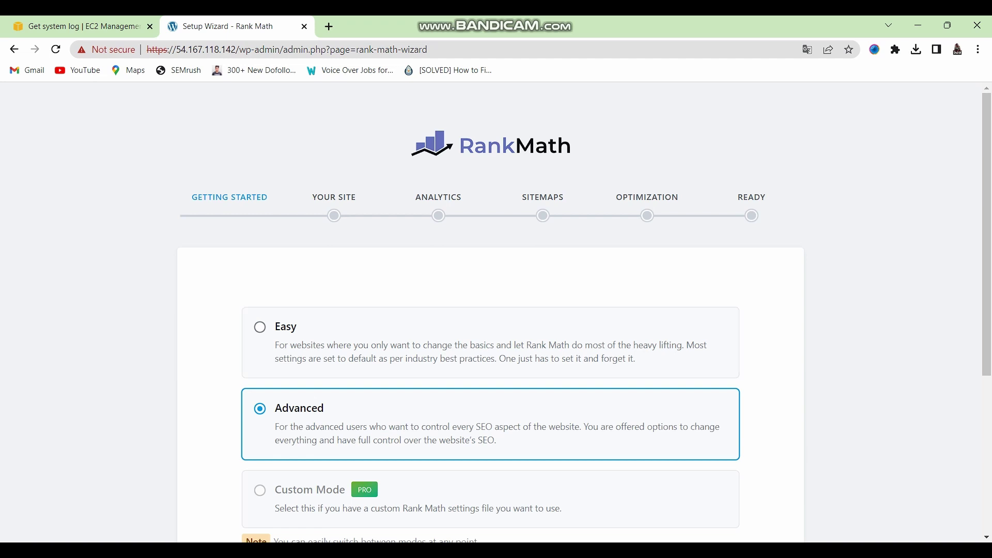
- Start the Rank Math setup wizard in Advanced mode
scroll(490, 310, "down", 2)
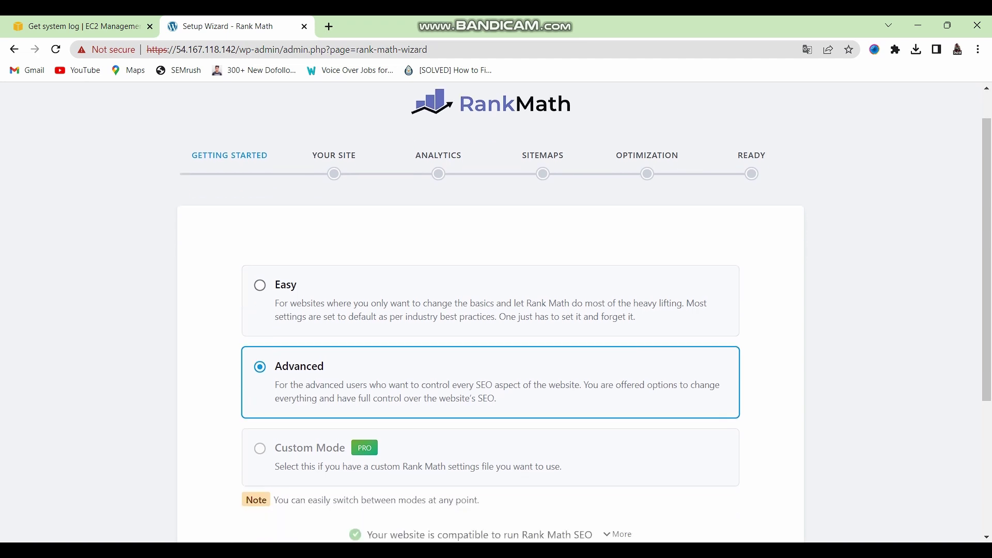
scroll(491, 310, "down", 2)
scroll(491, 310, "up", 4)
scroll(490, 310, "down", 4)
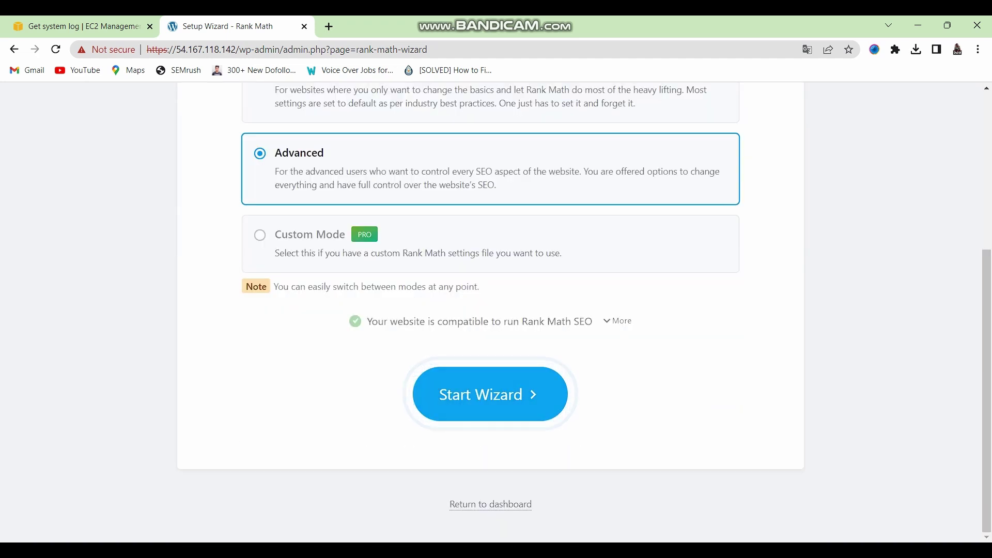
left_click(490, 394)
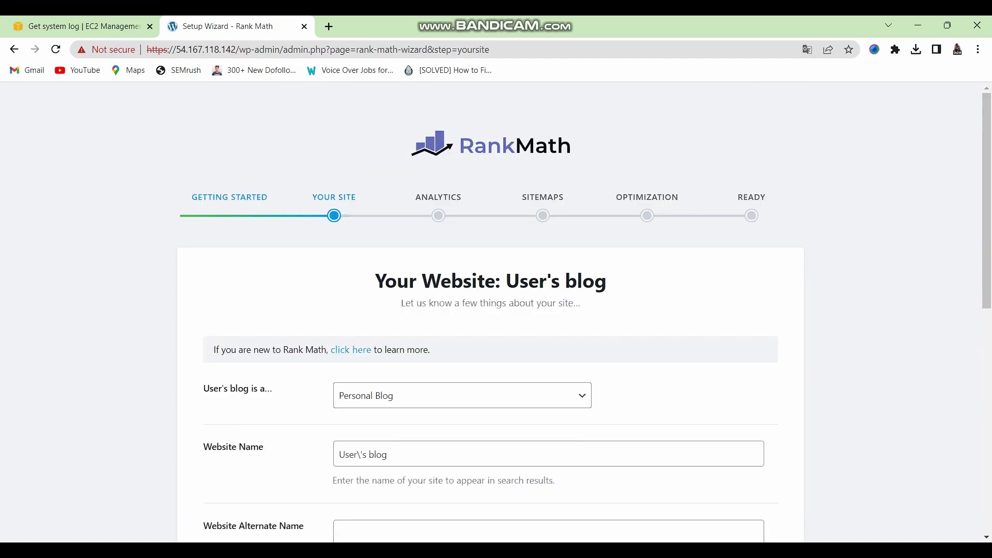
- Choose Personal Blog as the website type
scroll(491, 310, "down", 3)
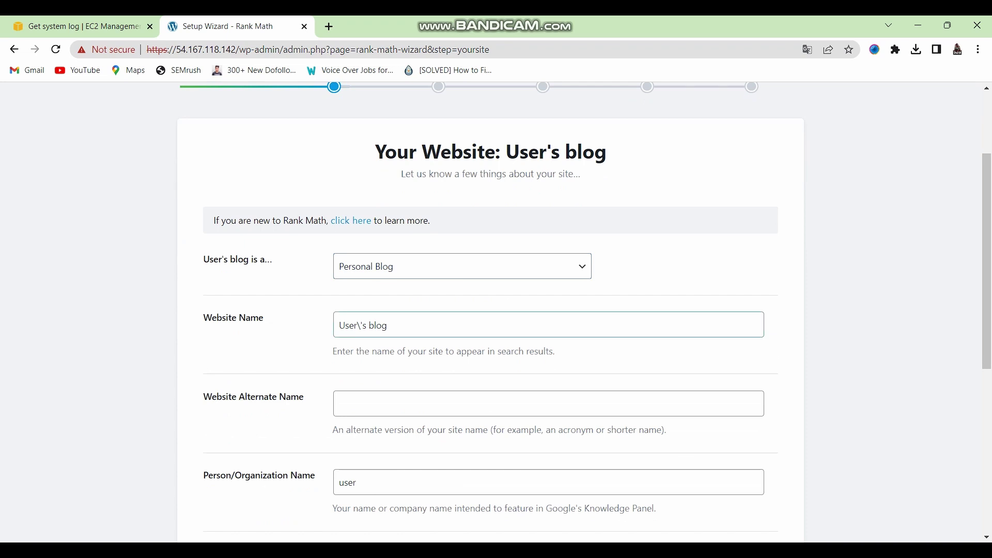
scroll(490, 310, "down", 3)
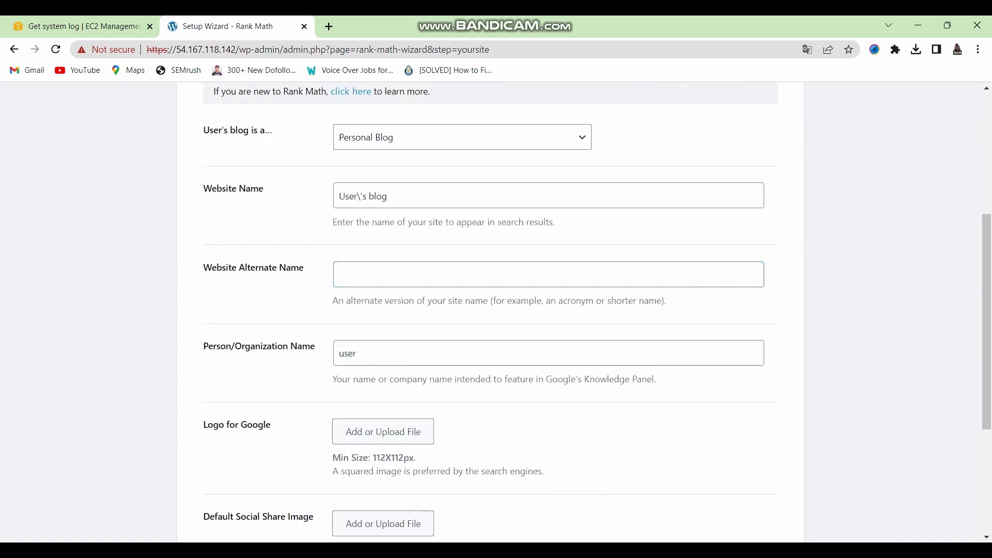
scroll(491, 310, "down", 4)
scroll(491, 310, "up", 8)
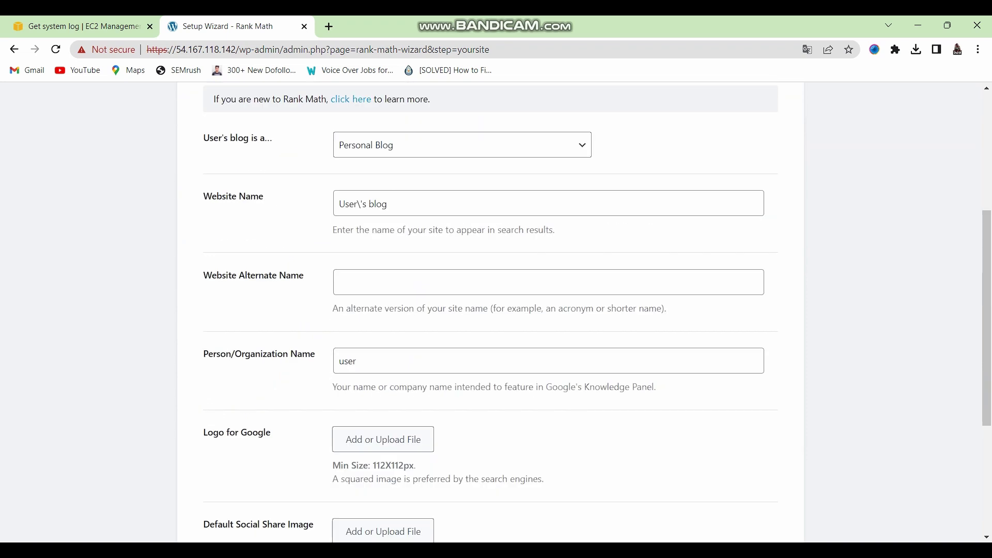
left_click(463, 331)
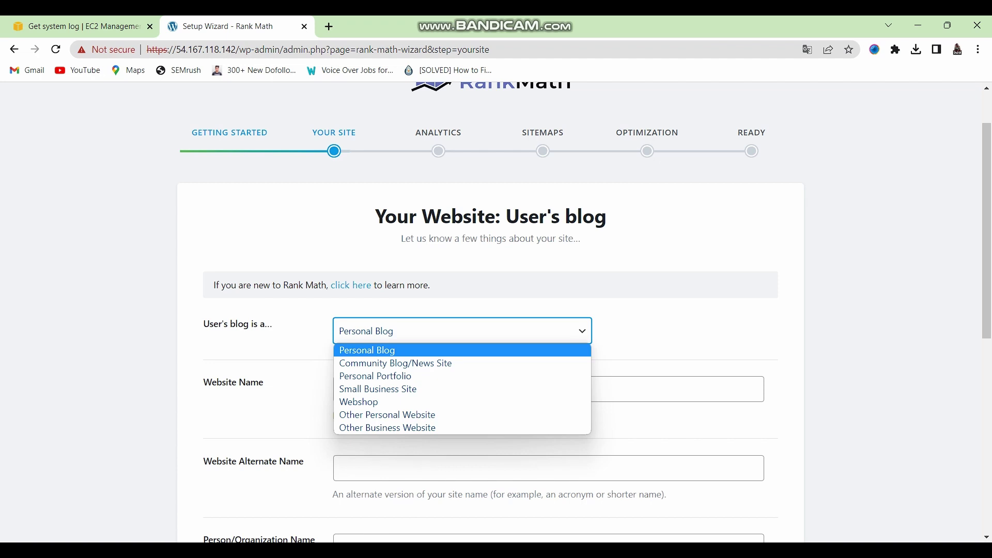
key("Return")
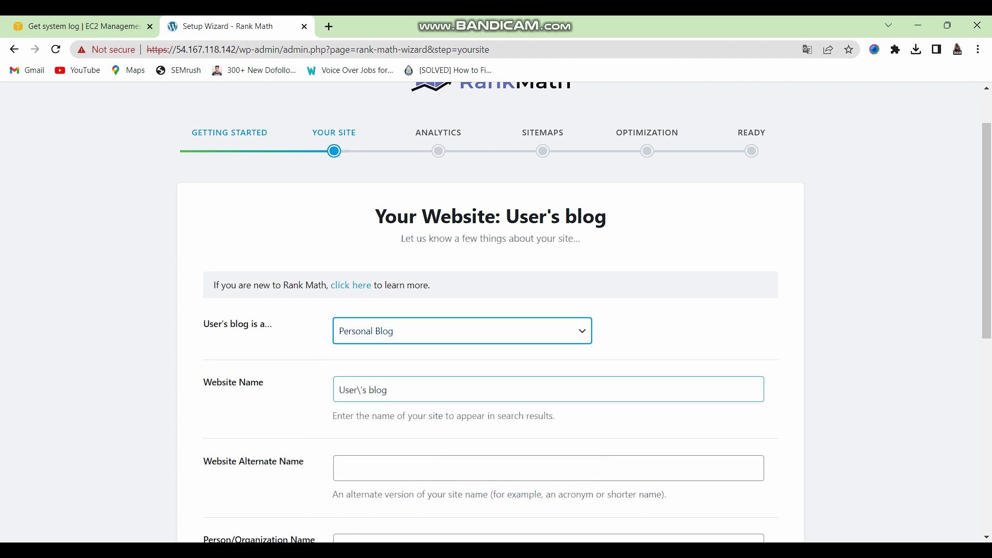
- Replace the website name with Test
left_click(388, 390)
key("ctrl+shift+Left")
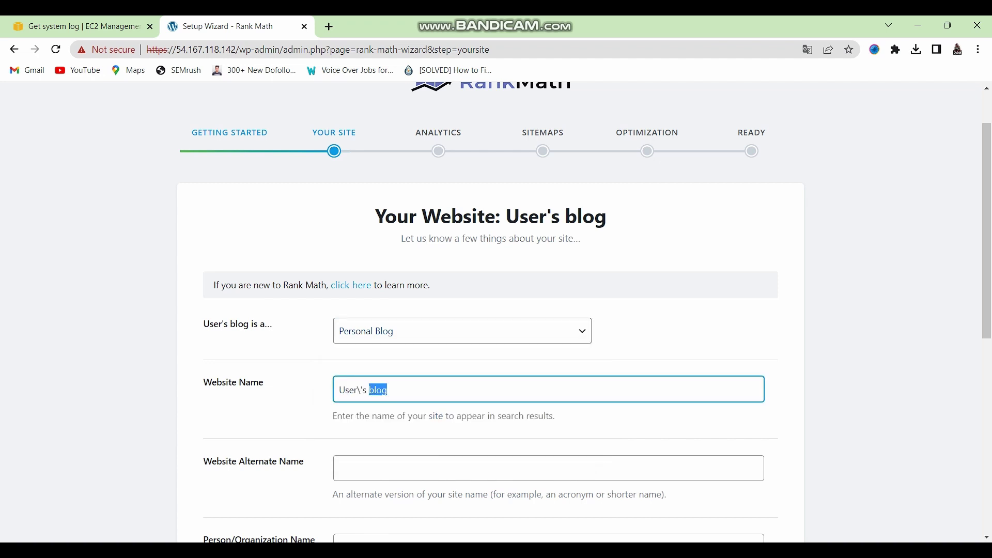
key("shift+Home")
type("Test")
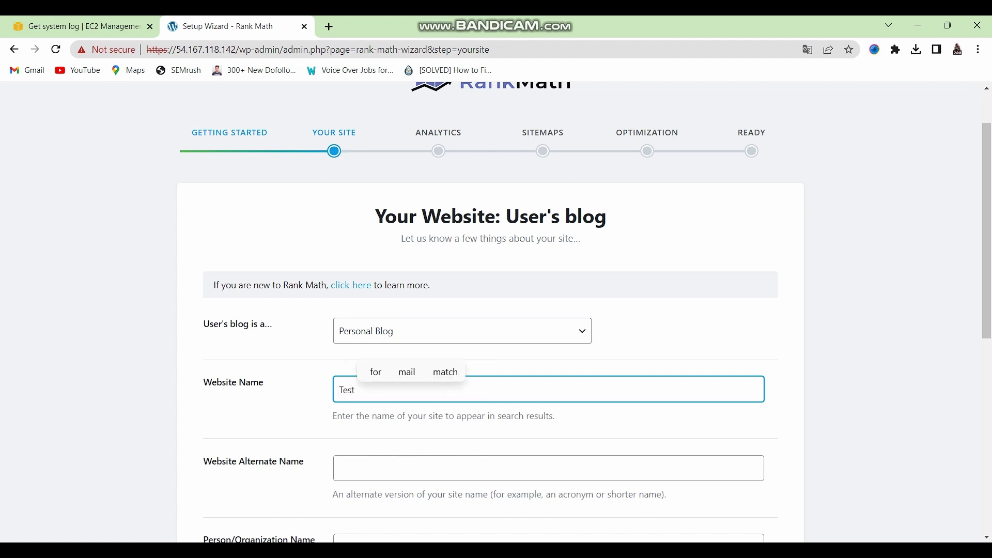
scroll(491, 310, "down", 8)
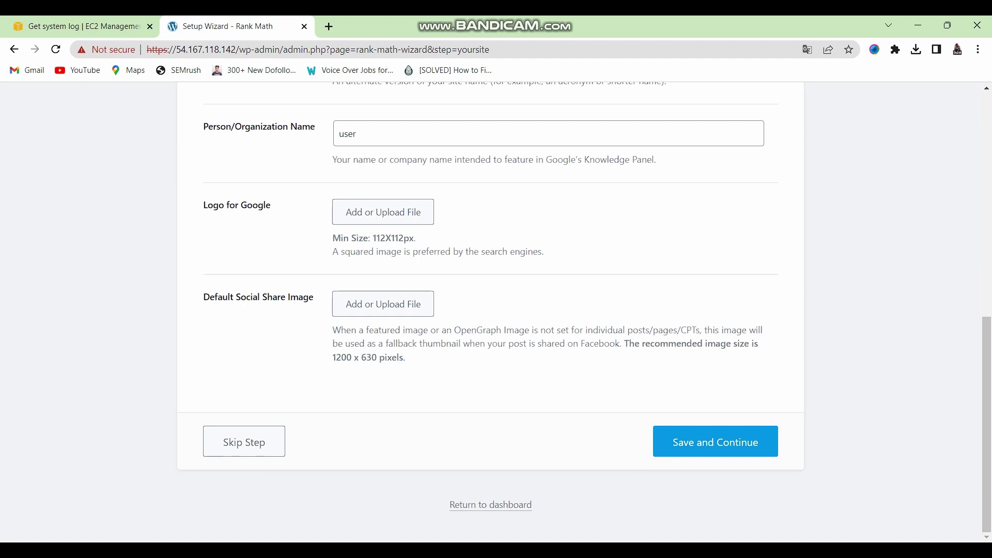
key("Return")
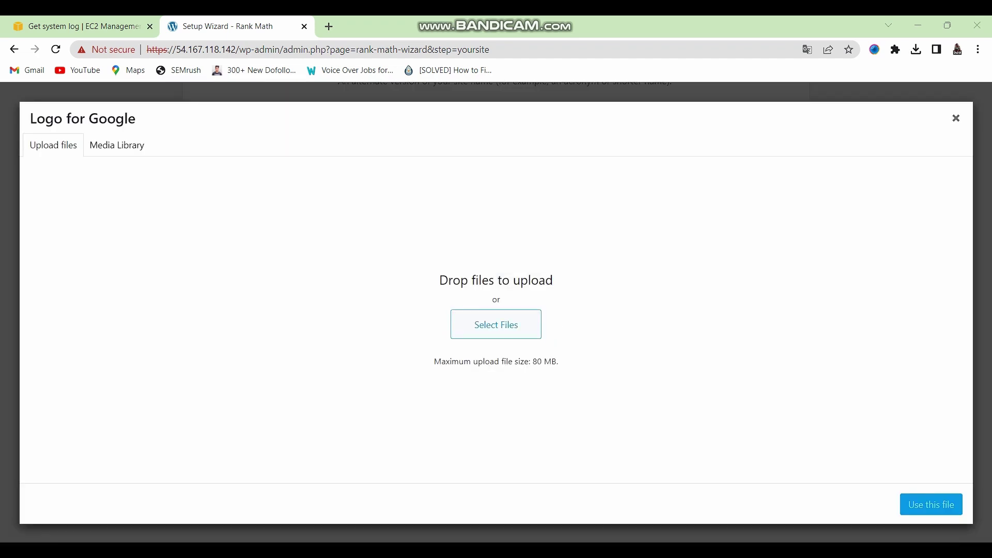
key("Return")
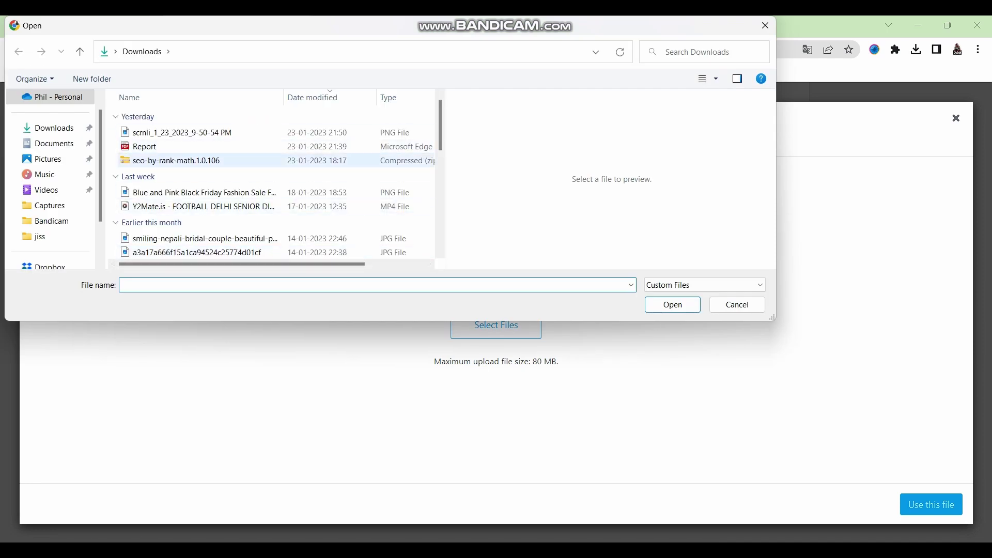
left_click(765, 25)
key("Escape")
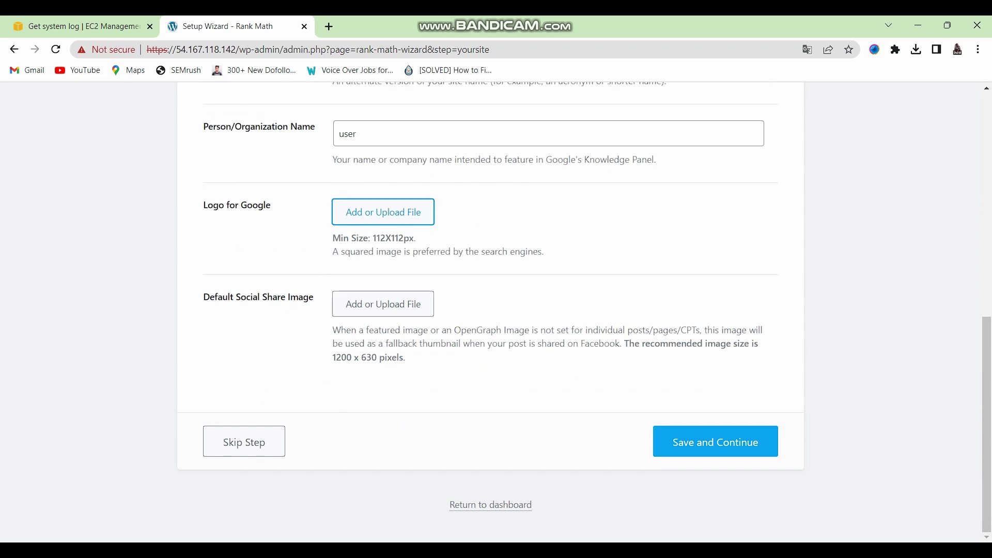
- Save the site details and connect Google services with the existing Google account, granting Rank Math SEO the additional access
left_click(715, 442)
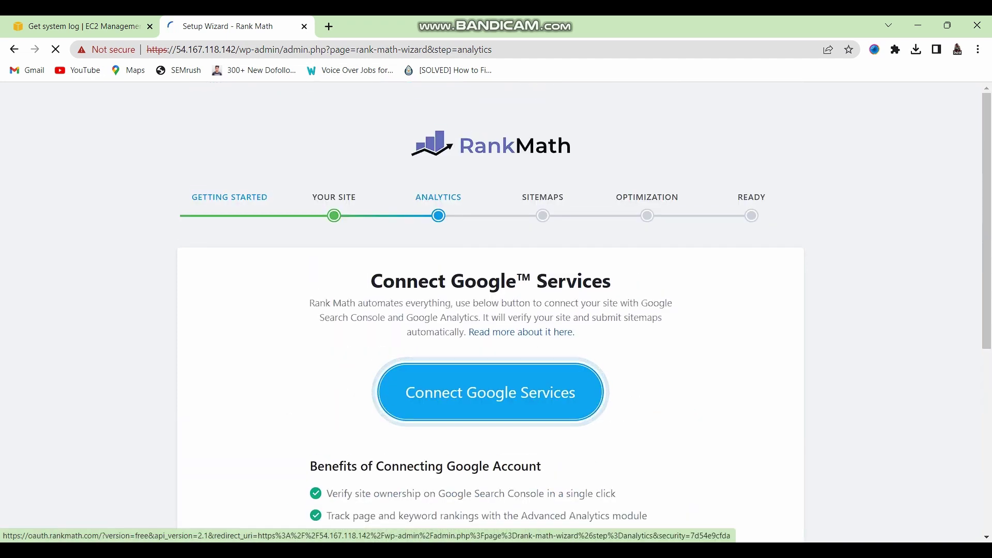
scroll(491, 310, "down", 2)
scroll(491, 310, "up", 2)
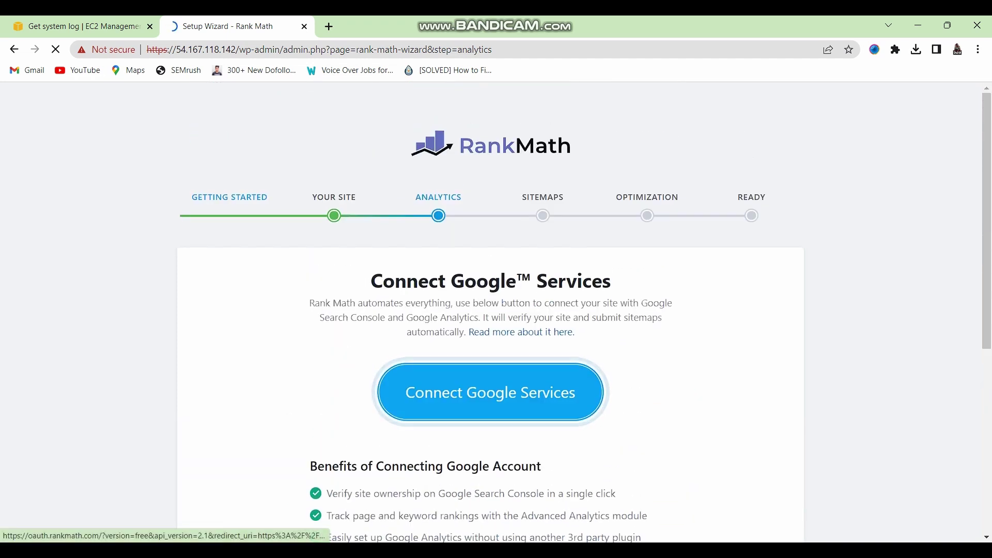
scroll(490, 310, "down", 2)
scroll(491, 310, "down", 3)
scroll(491, 310, "up", 3)
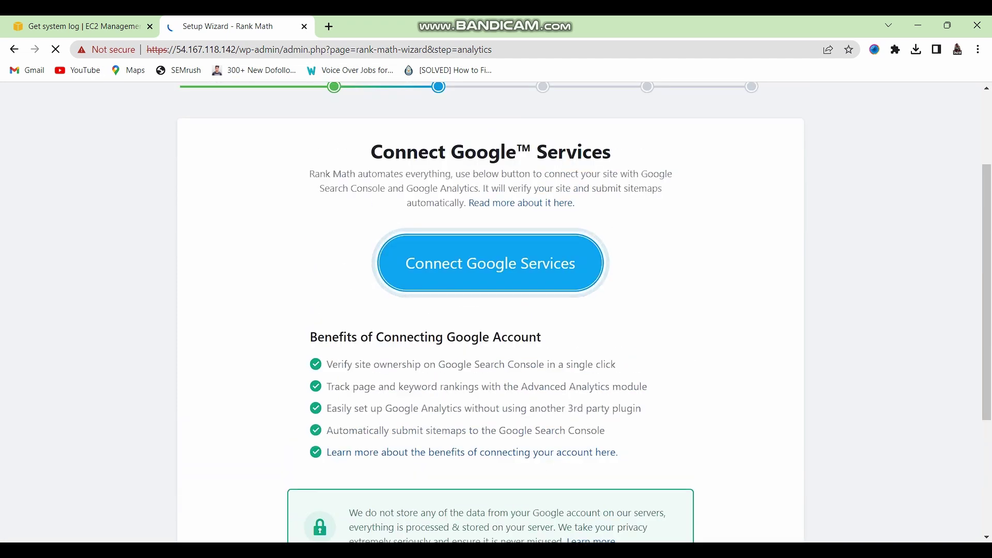
left_click(491, 264)
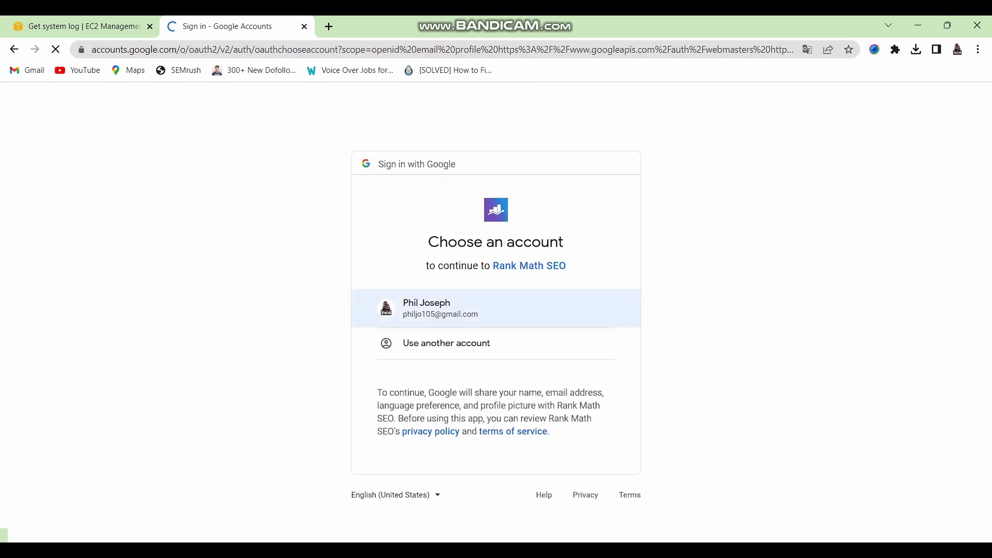
left_click(428, 308)
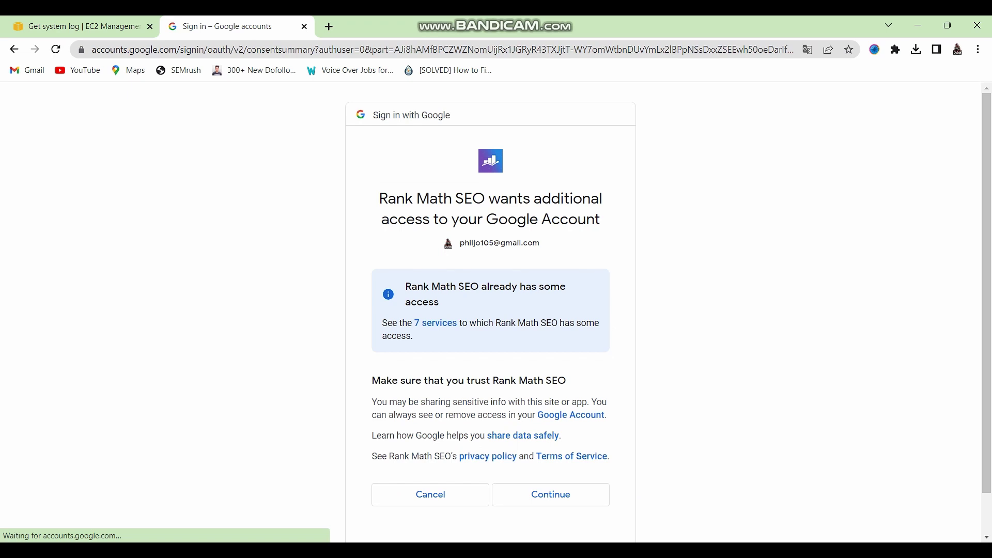
scroll(496, 310, "down", 2)
scroll(490, 310, "up", 1)
left_click(550, 492)
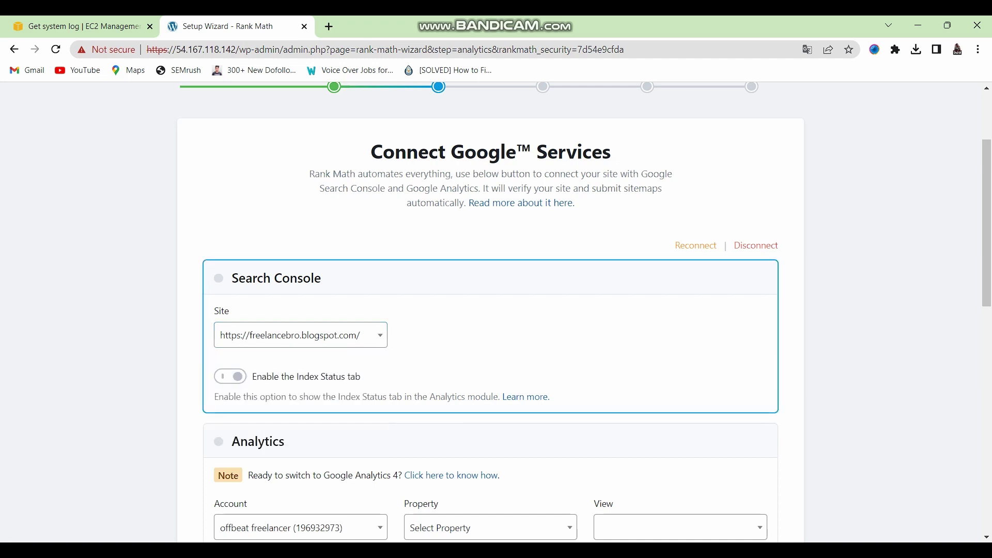
- Review the Search Console, Analytics and AdSense settings of the connected Google services
scroll(490, 310, "down", 3)
scroll(491, 310, "down", 3)
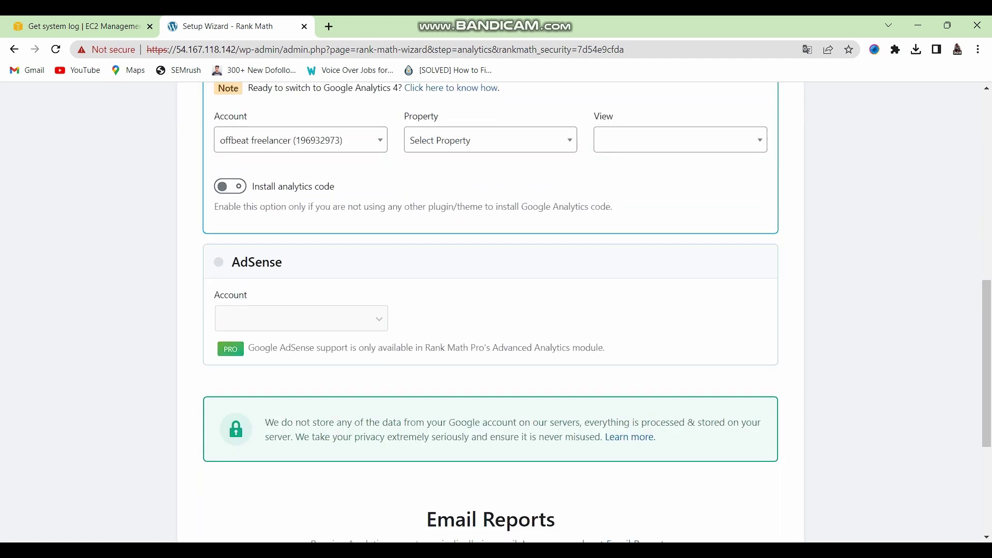
scroll(491, 310, "up", 10)
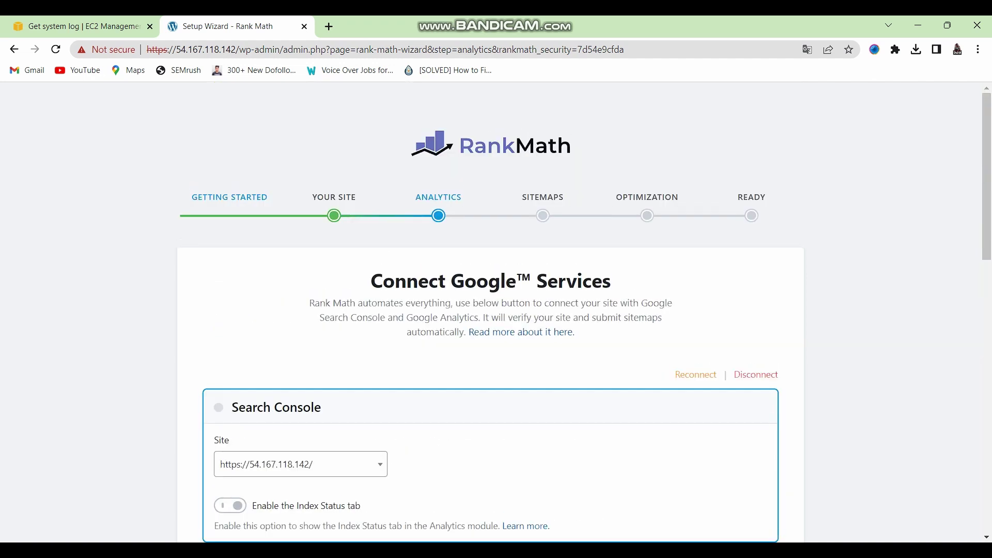
- Save the Google services settings with Email Reports enabled and continue to the sitemap setup
scroll(491, 310, "down", 7)
scroll(491, 310, "down", 1)
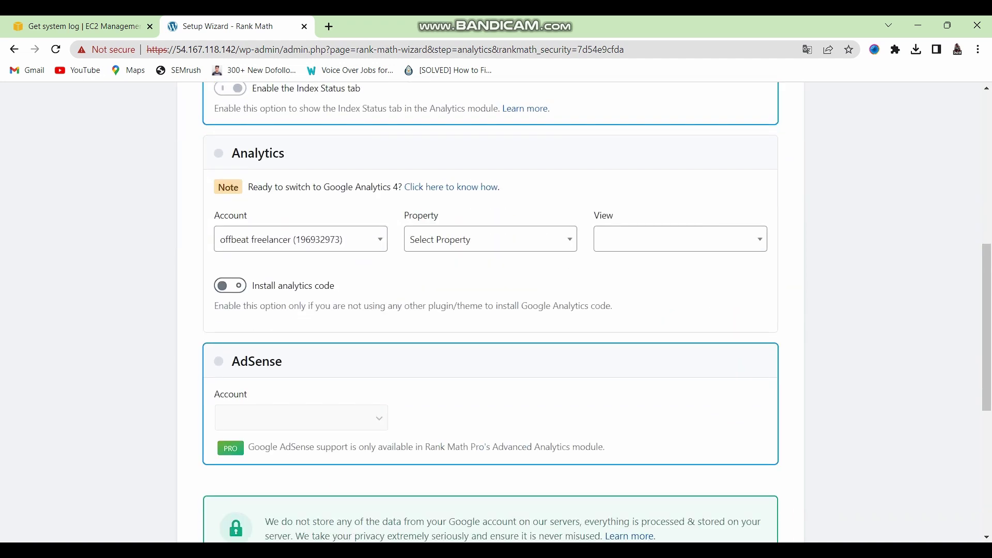
scroll(490, 310, "down", 5)
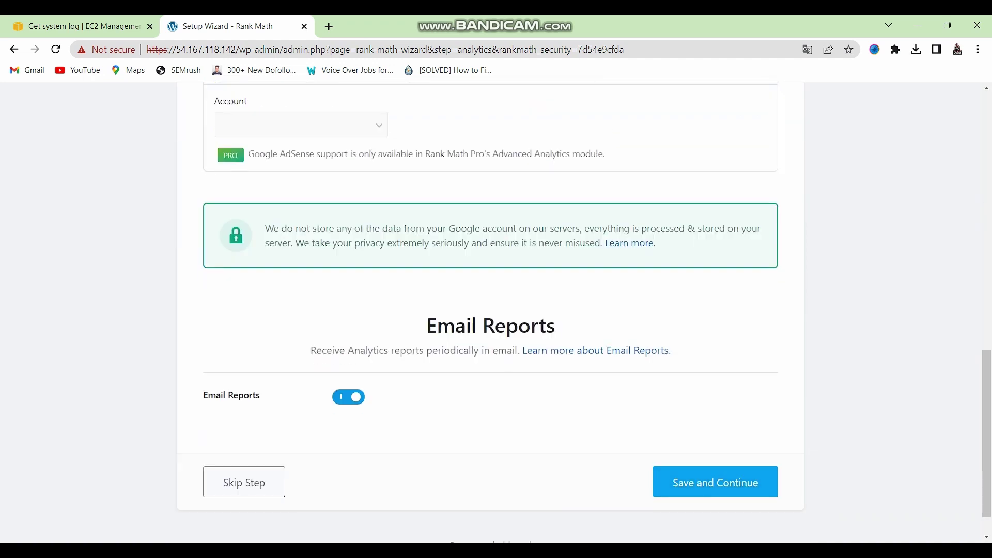
left_click(715, 482)
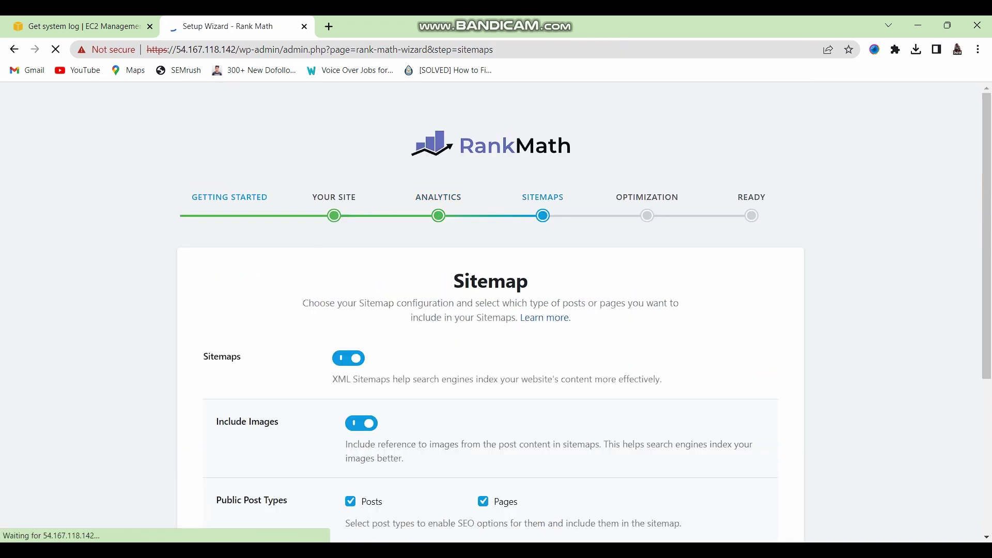
- Review and save the sitemap configuration with images, posts, pages and categories included
scroll(491, 310, "down", 4)
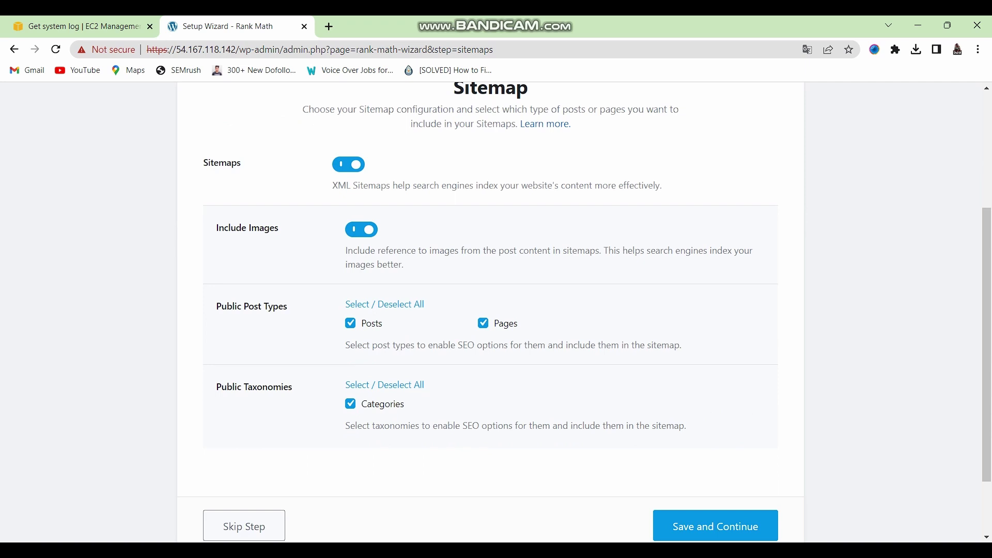
scroll(491, 310, "up", 4)
scroll(491, 310, "down", 3)
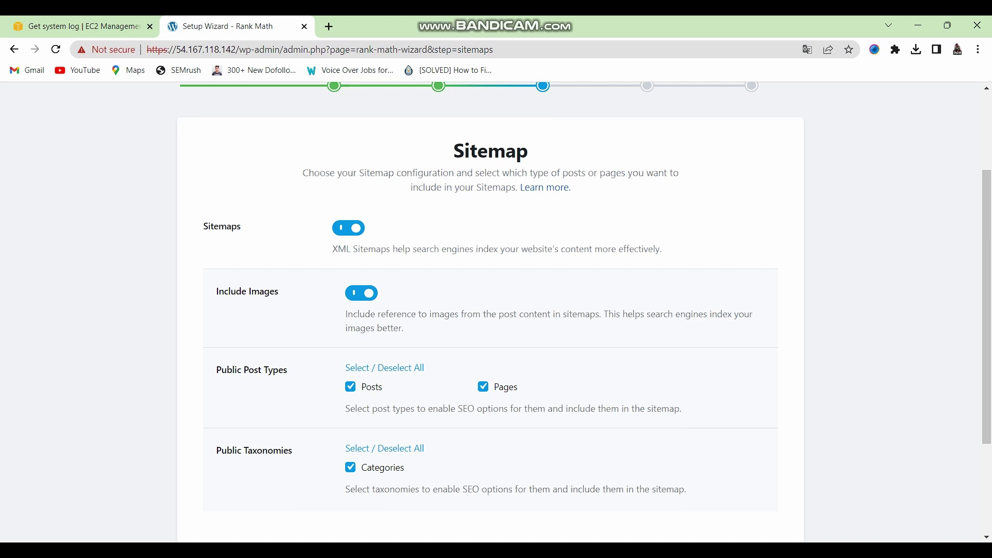
scroll(491, 310, "down", 3)
scroll(491, 310, "up", 5)
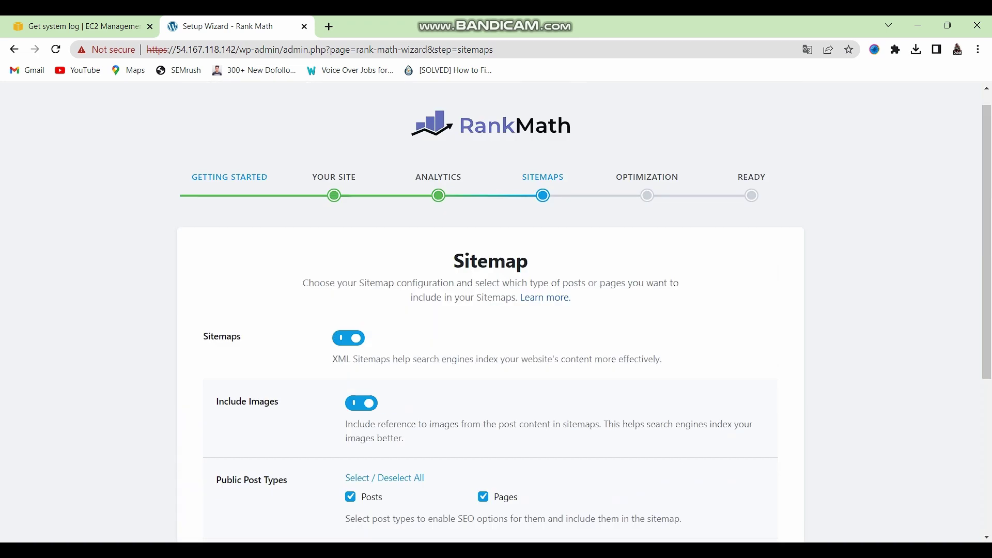
scroll(491, 310, "down", 5)
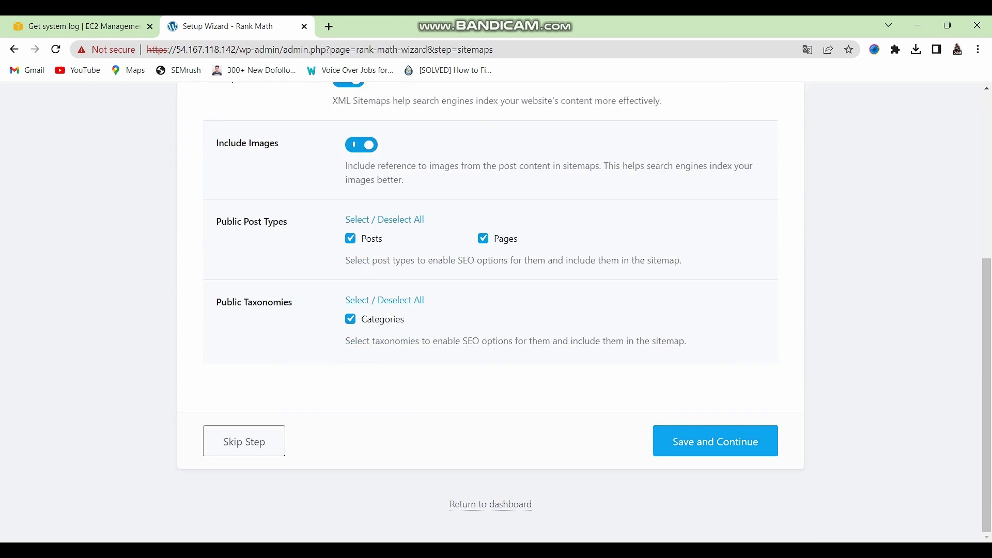
left_click(715, 441)
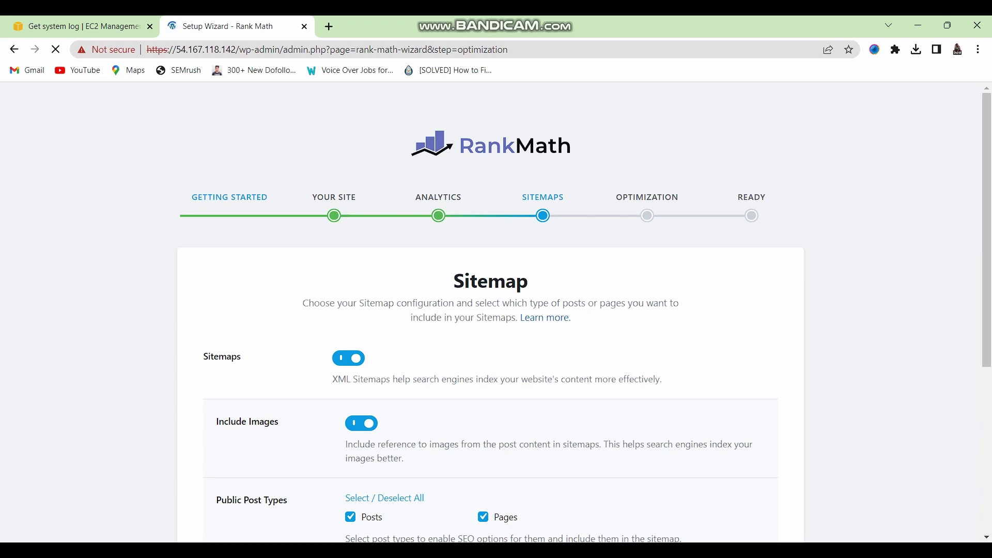
- Review and save the SEO Tweaks with empty archives set to noindex and external links opening in a new tab
scroll(496, 310, "down", 1)
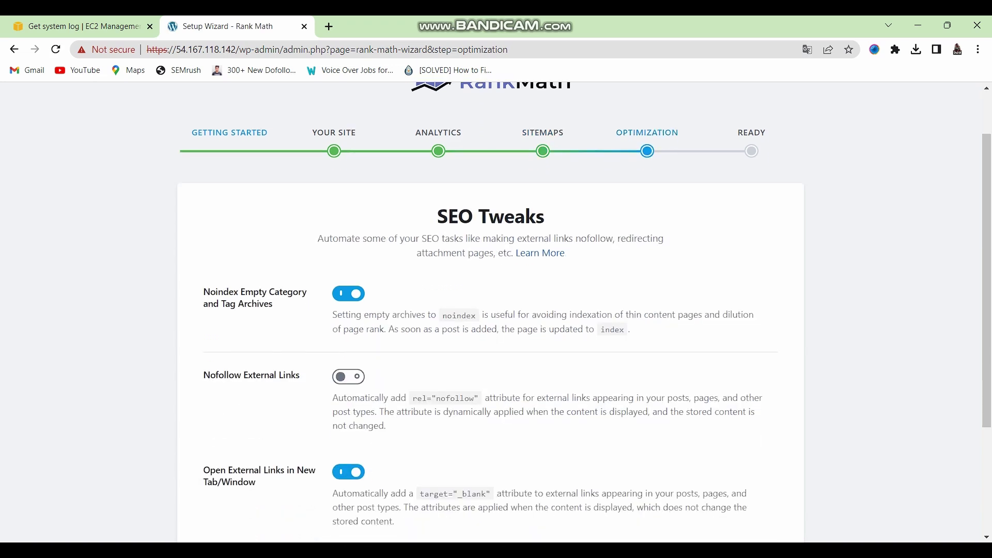
scroll(496, 310, "down", 3)
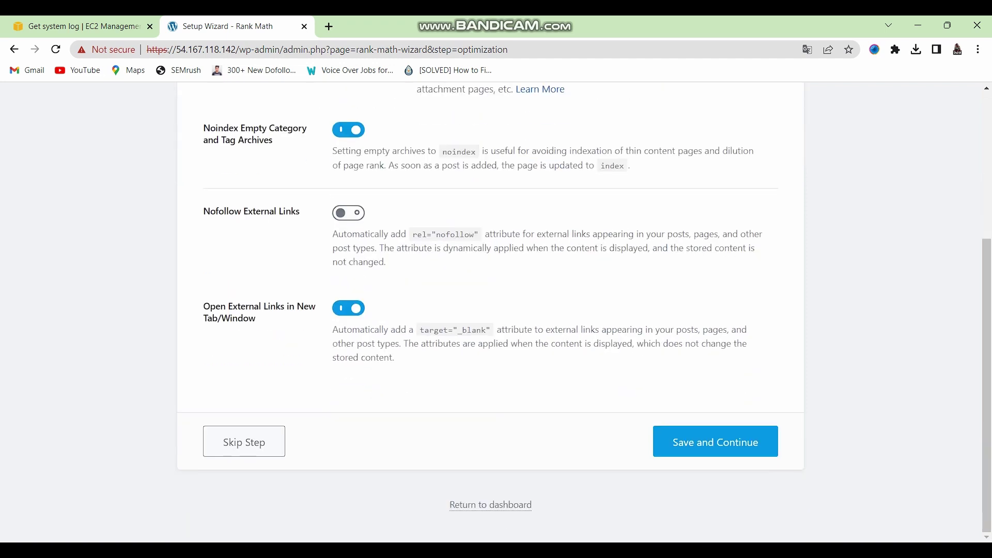
scroll(496, 310, "up", 4)
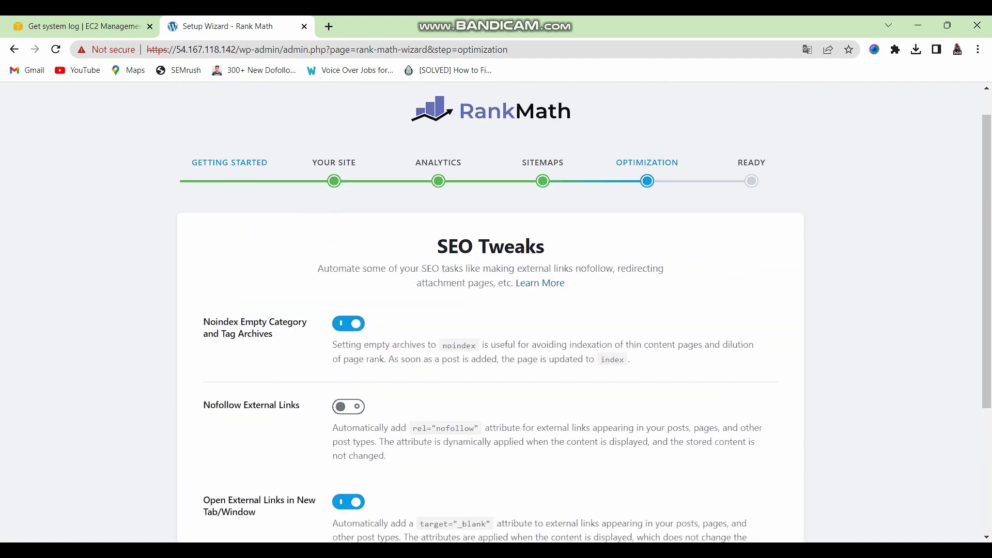
scroll(496, 310, "down", 4)
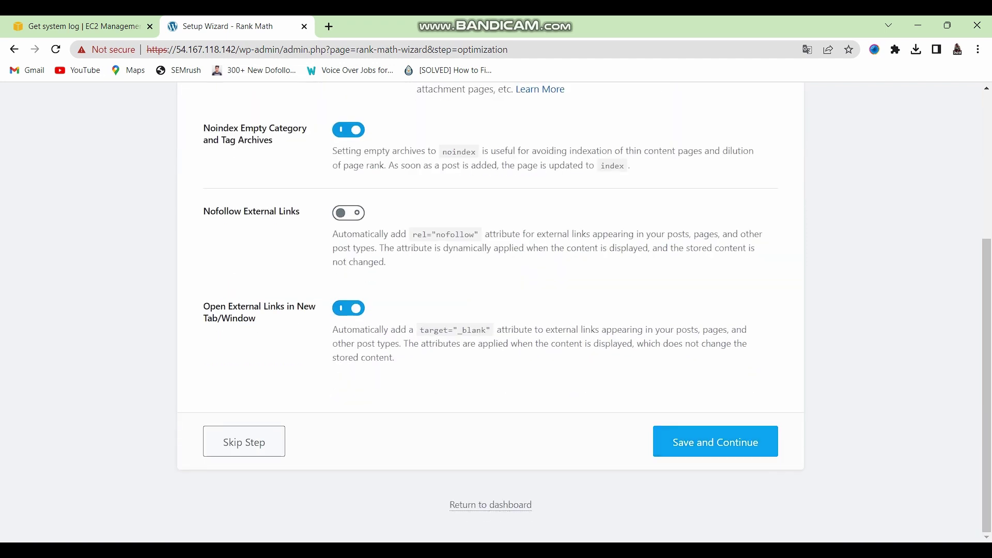
left_click(715, 442)
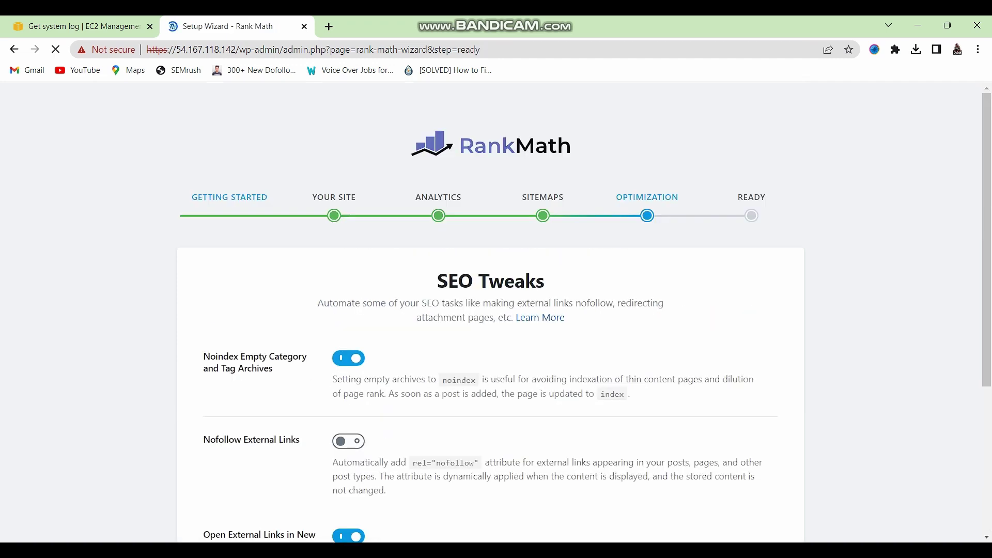
- Enable auto update of the plugin and proceed to the advanced options setup
scroll(496, 310, "down", 2)
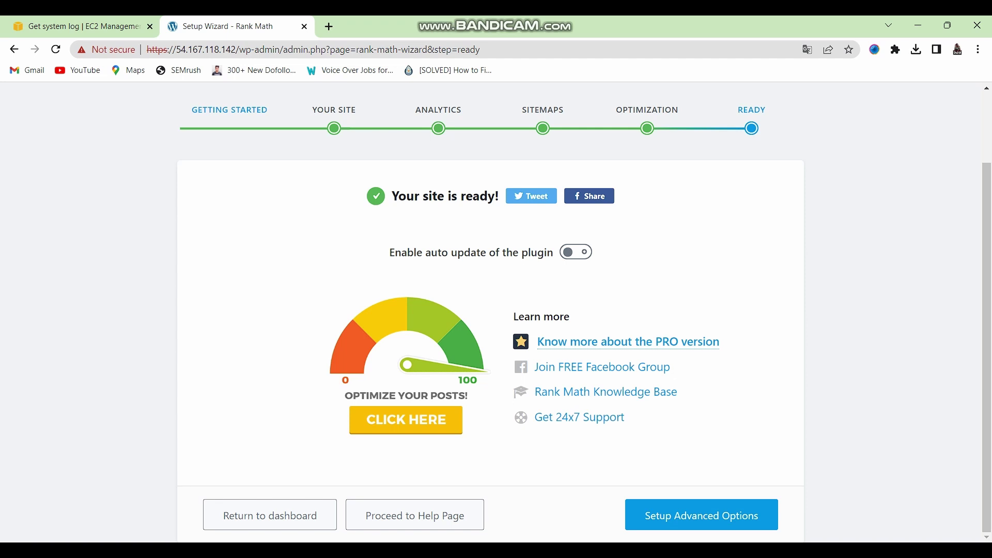
left_click(575, 252)
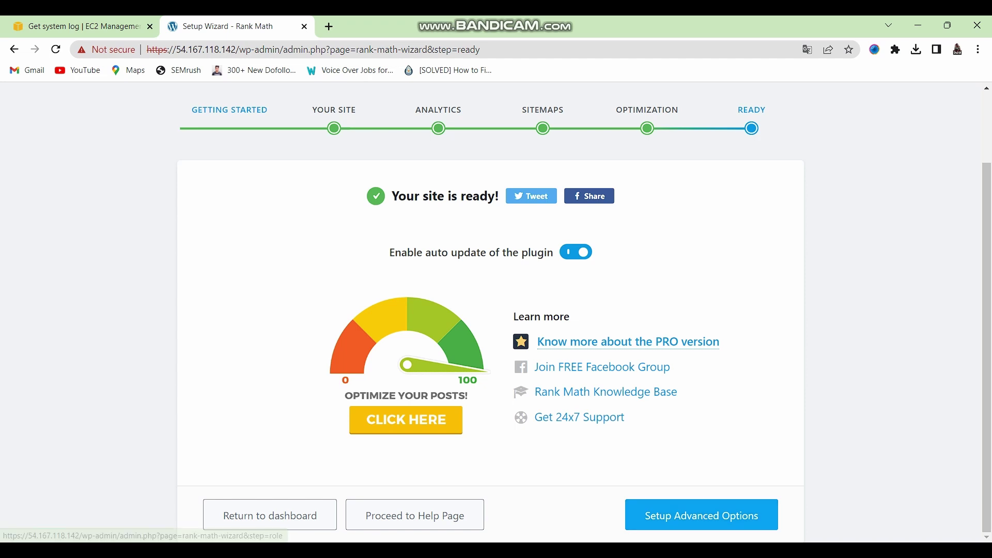
left_click(701, 515)
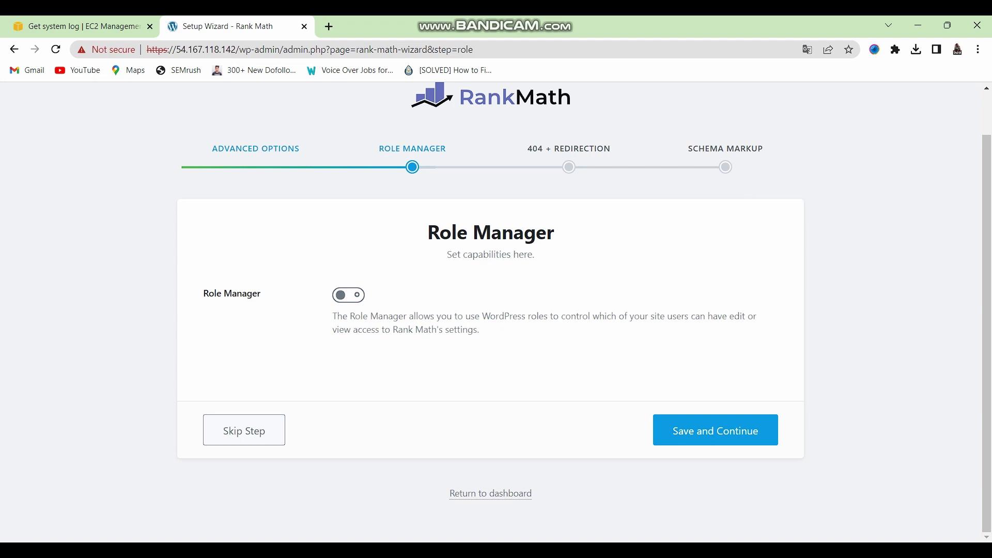
- Save the Role Manager step with the role manager off, and enable the 404 Monitor
left_click(715, 430)
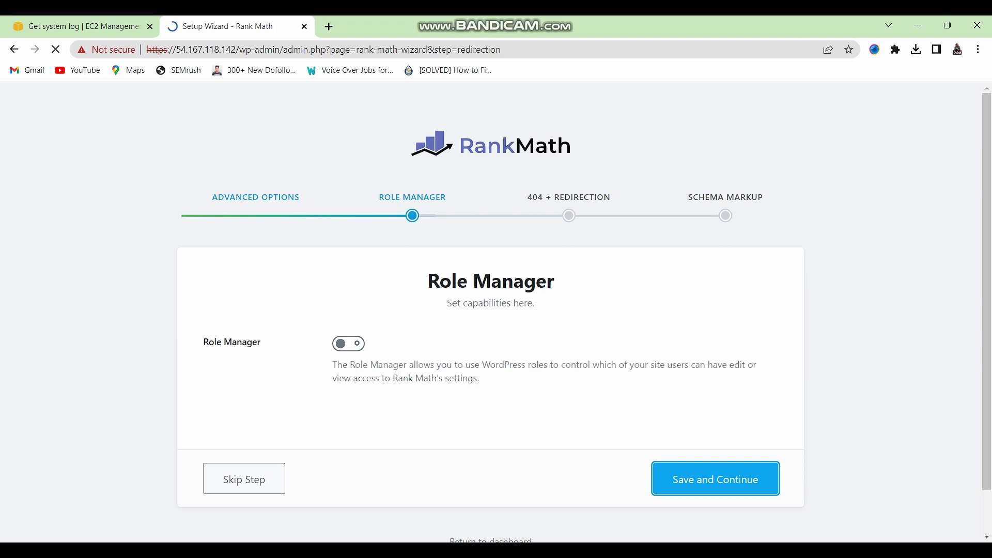
scroll(491, 310, "down", 1)
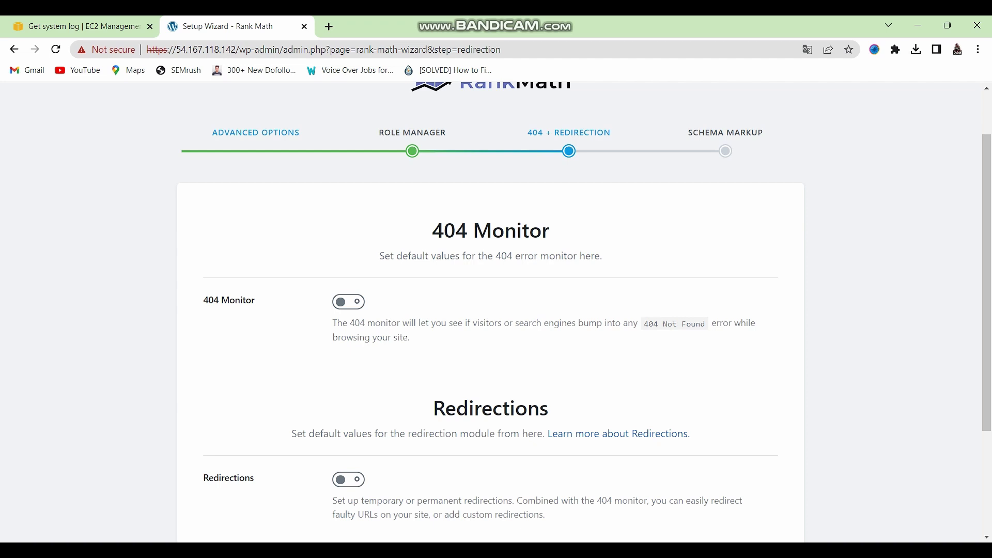
left_click(348, 302)
- Enable Redirections and save the 404 and redirection settings
scroll(491, 310, "down", 3)
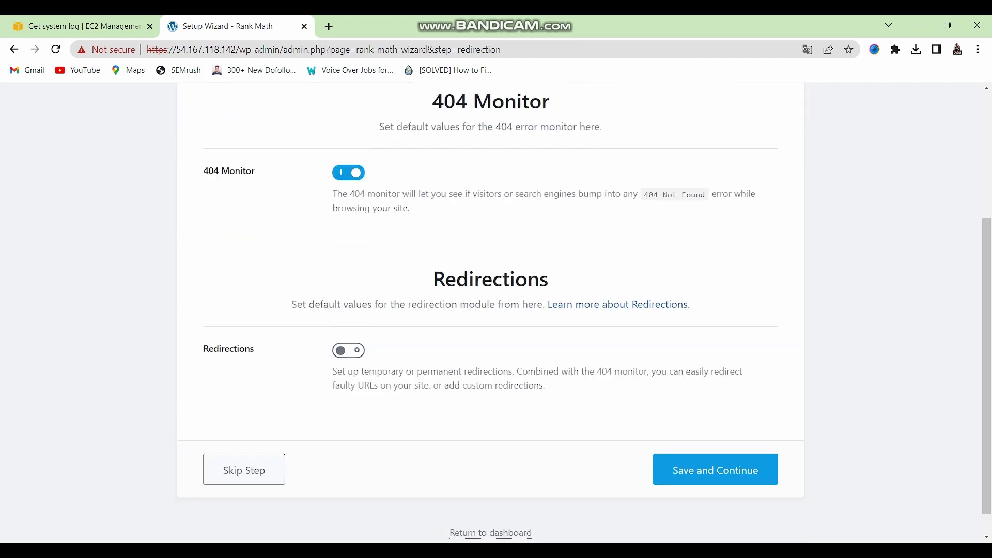
scroll(491, 310, "up", 3)
scroll(490, 310, "down", 3)
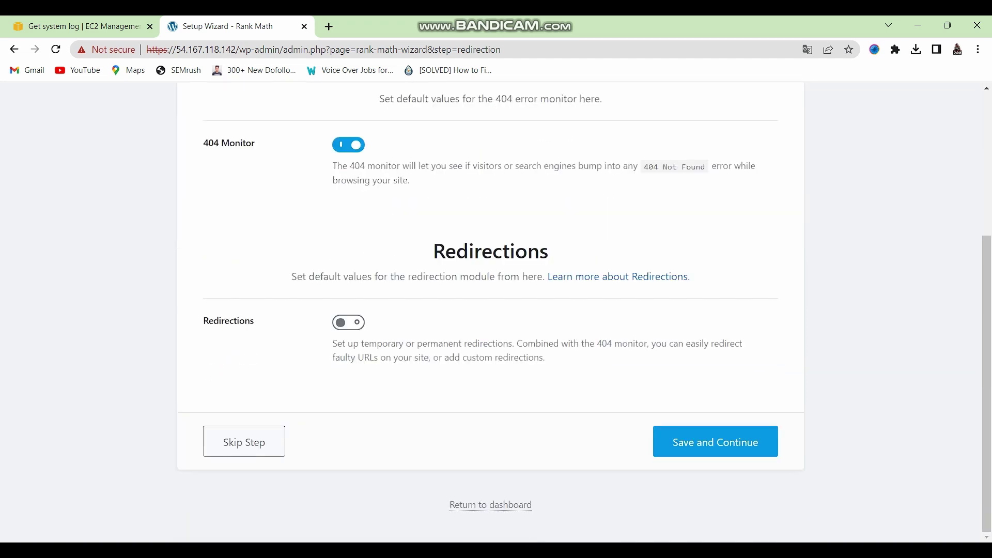
left_click(348, 322)
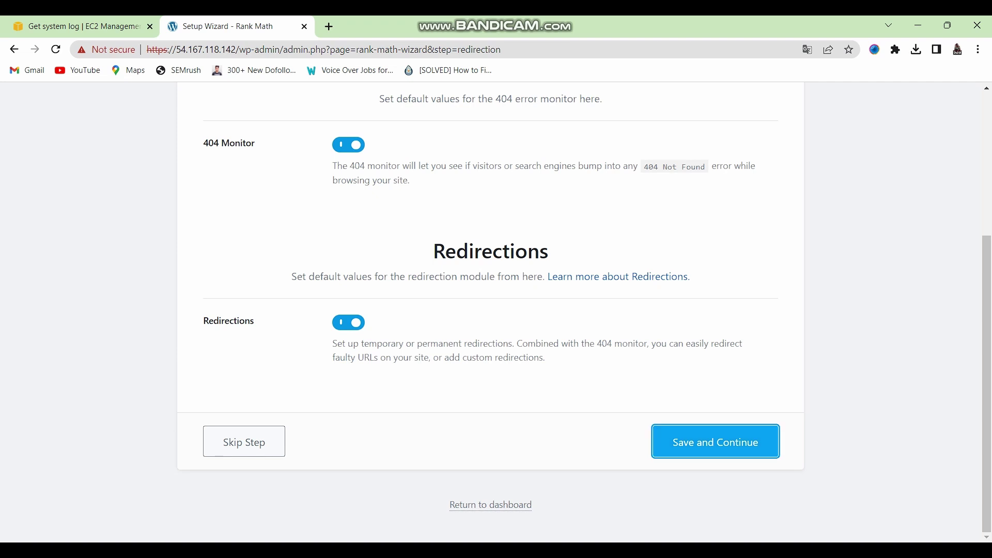
left_click(716, 442)
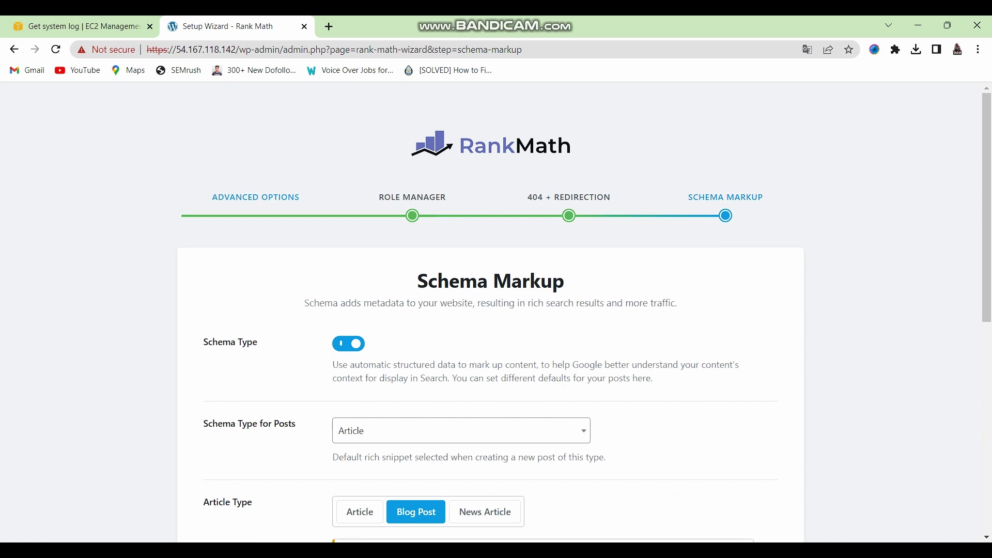
- Examine the Schema Markup settings and the schema types available for posts
scroll(490, 310, "down", 3)
scroll(491, 310, "down", 4)
scroll(491, 310, "up", 5)
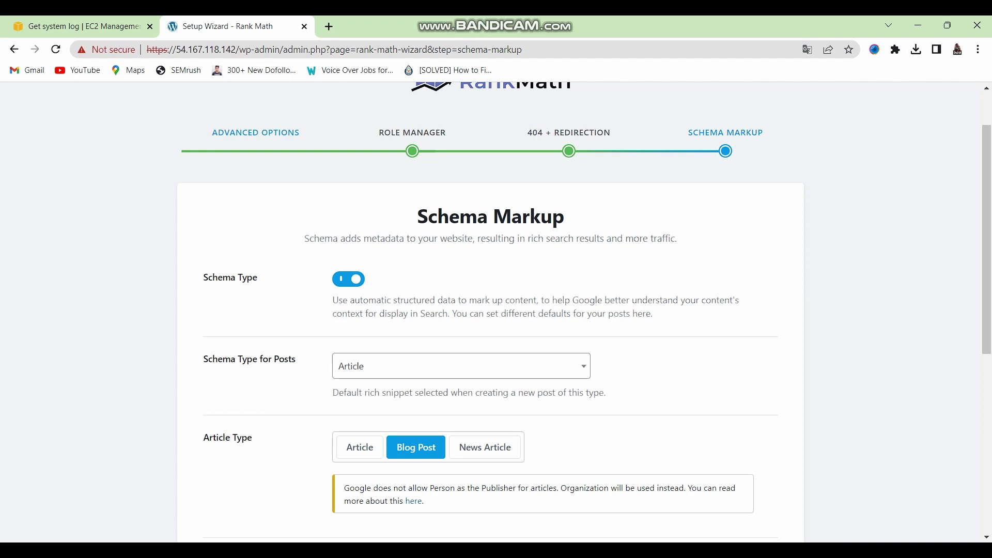
left_click(461, 366)
key("Up")
key("Down")
key("Down")
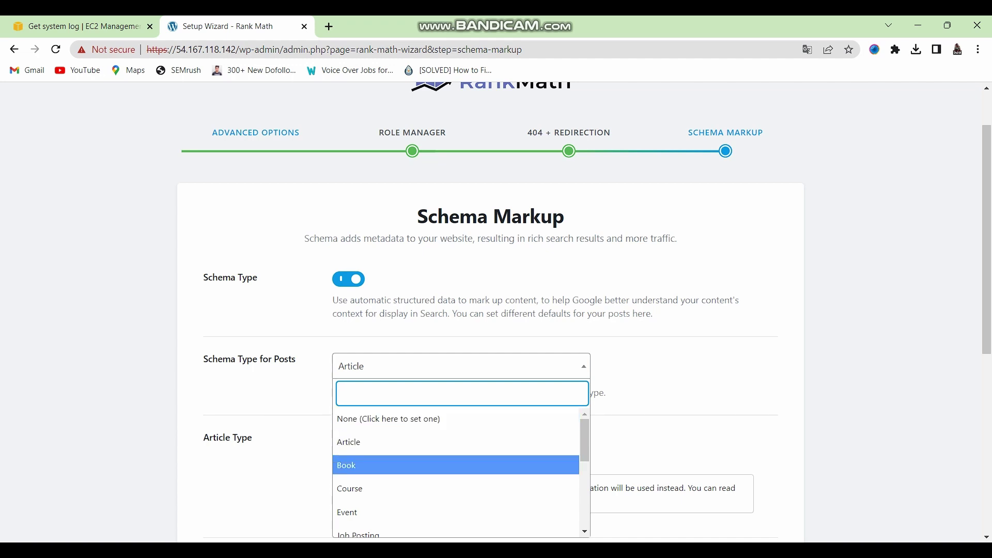
key("Down")
key("Down")
key("Down")
key("Up")
key("Down")
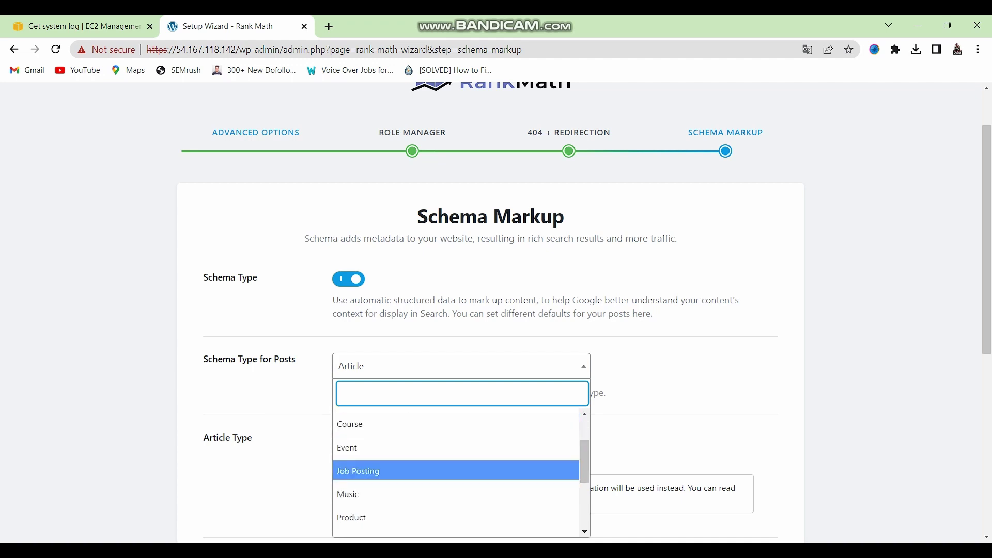
key("Up")
key("Escape")
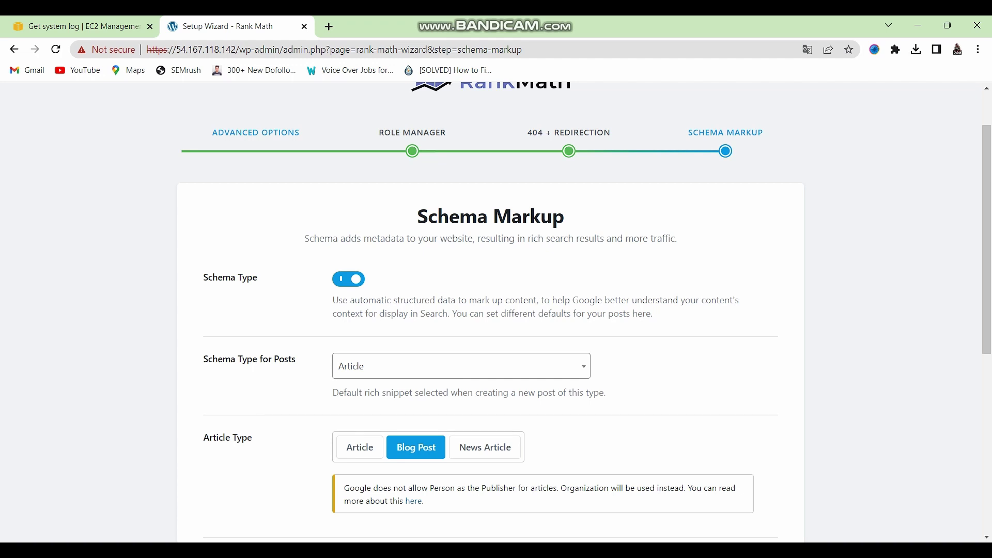
- Set the schema type for posts to Article with the Blog Post article type, and save the schema markup settings
scroll(490, 310, "down", 3)
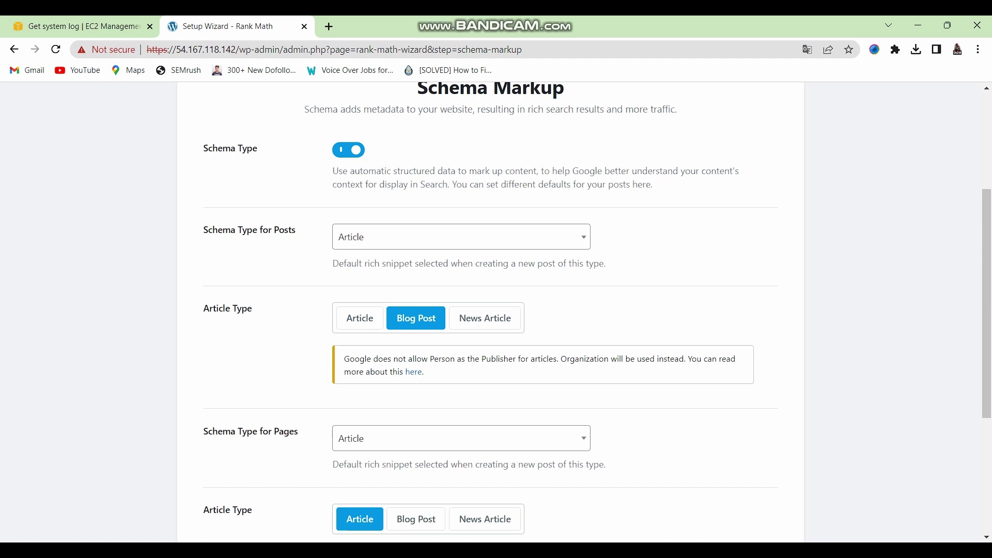
scroll(490, 310, "up", 3)
left_click(460, 366)
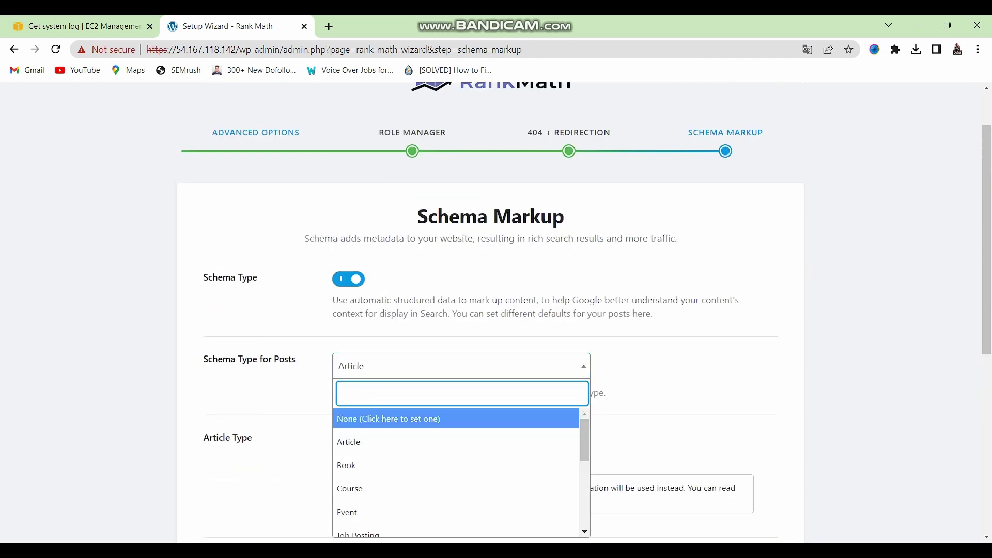
scroll(490, 310, "down", 1)
scroll(455, 408, "down", 3)
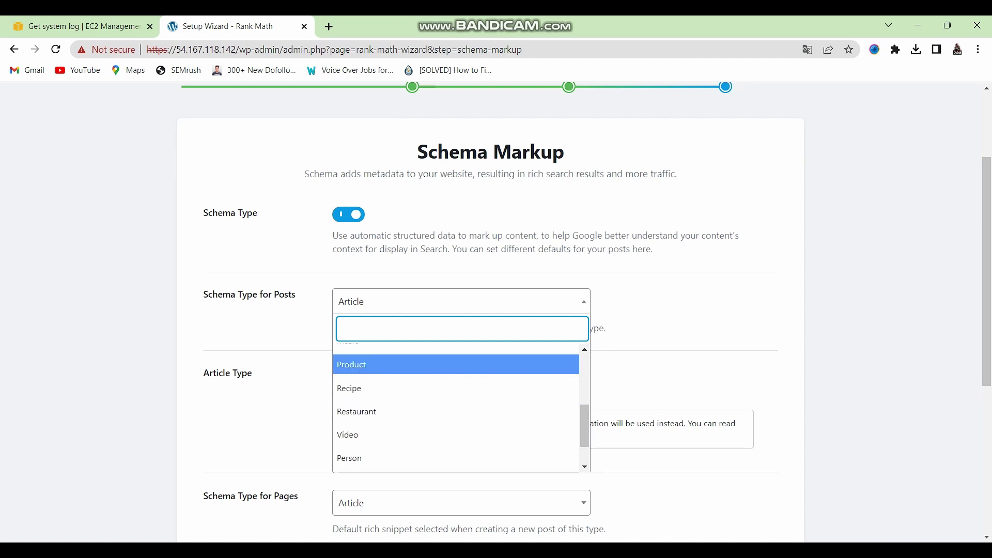
scroll(455, 408, "down", 1)
scroll(454, 408, "up", 5)
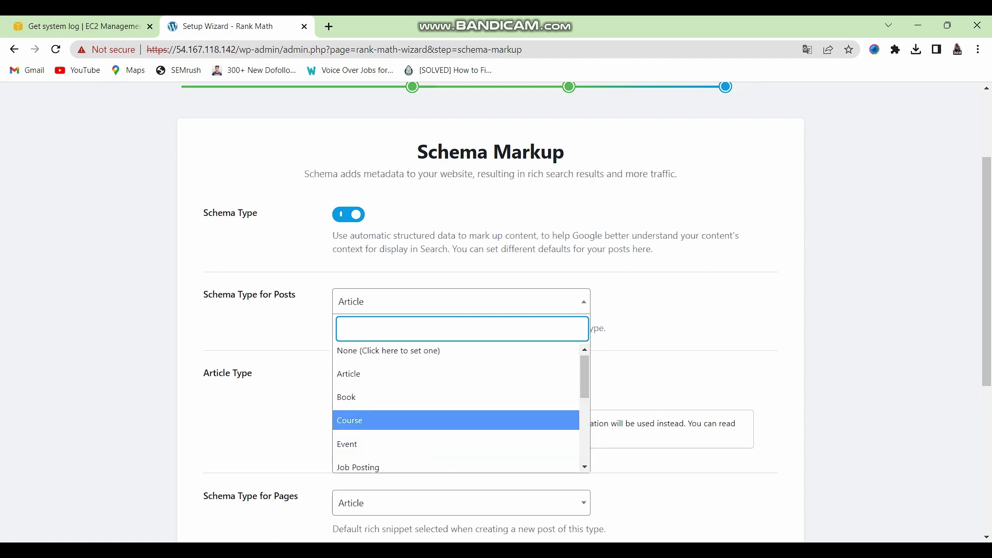
key("Up")
key("Up")
key("Return")
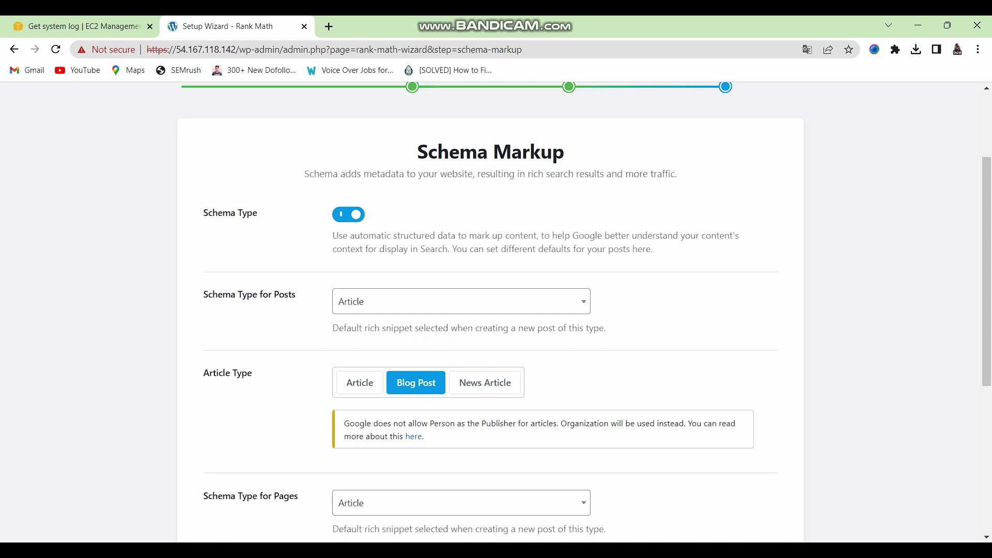
scroll(490, 310, "down", 5)
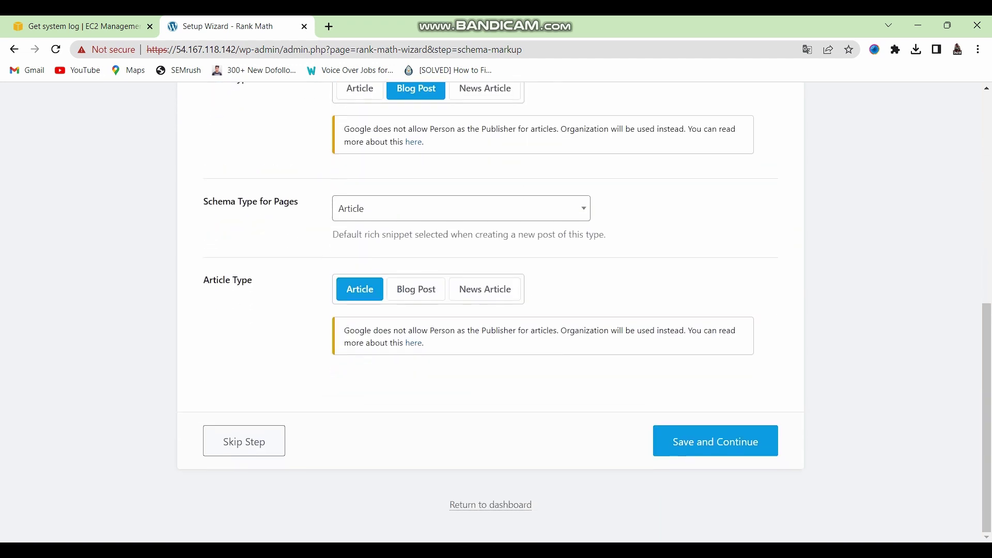
left_click(715, 441)
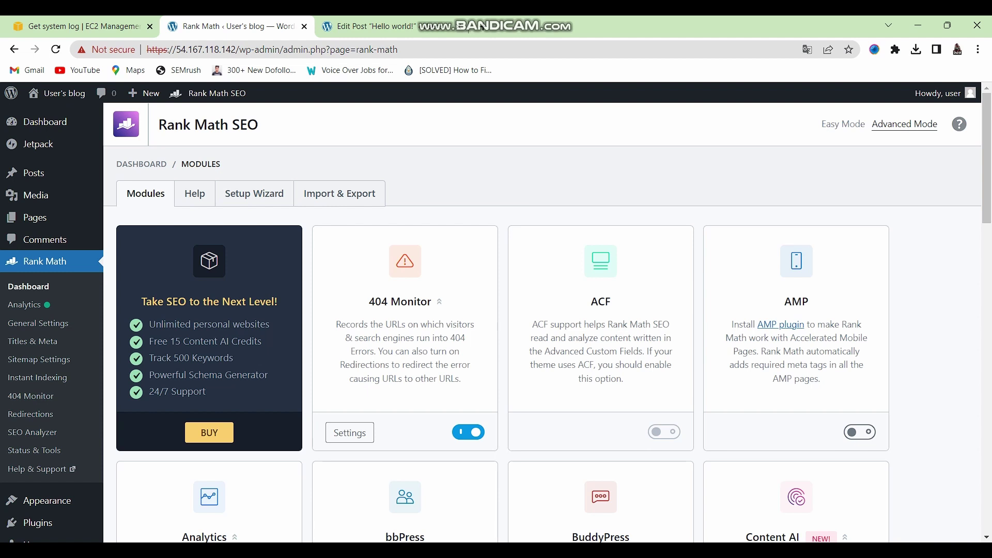
- Look through the modules on the Rank Math dashboard to see which are enabled
scroll(496, 317, "down", 12)
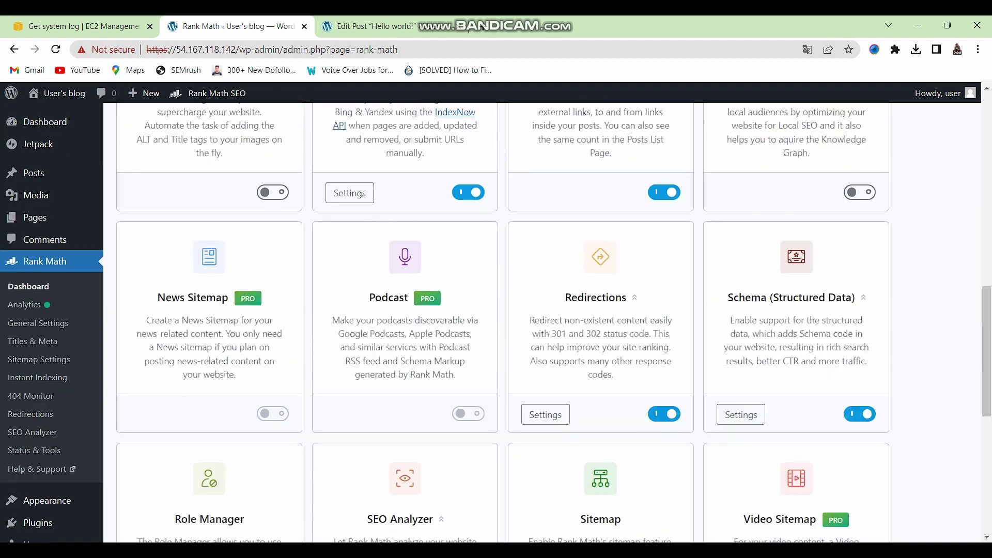
scroll(496, 318, "up", 12)
scroll(496, 318, "down", 3)
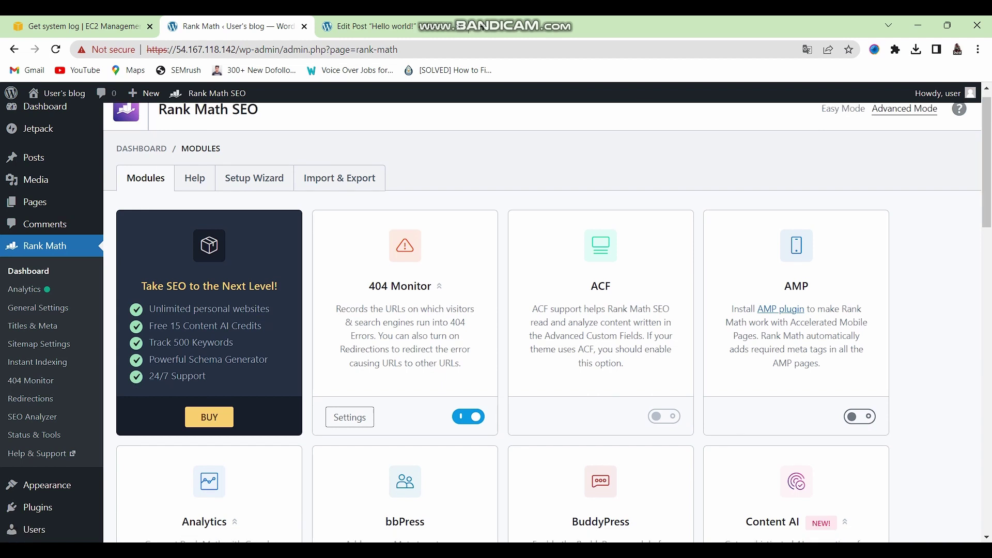
- Examine the Rank Math module descriptions and which modules are enabled, from 404 Monitor through Redirections and Schema
scroll(496, 318, "down", 7)
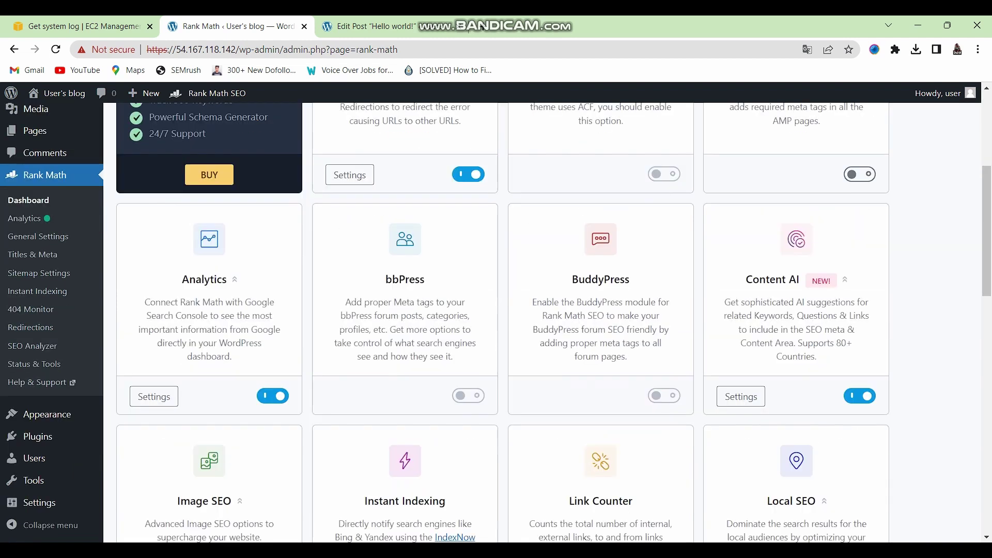
scroll(495, 318, "up", 2)
scroll(496, 318, "up", 8)
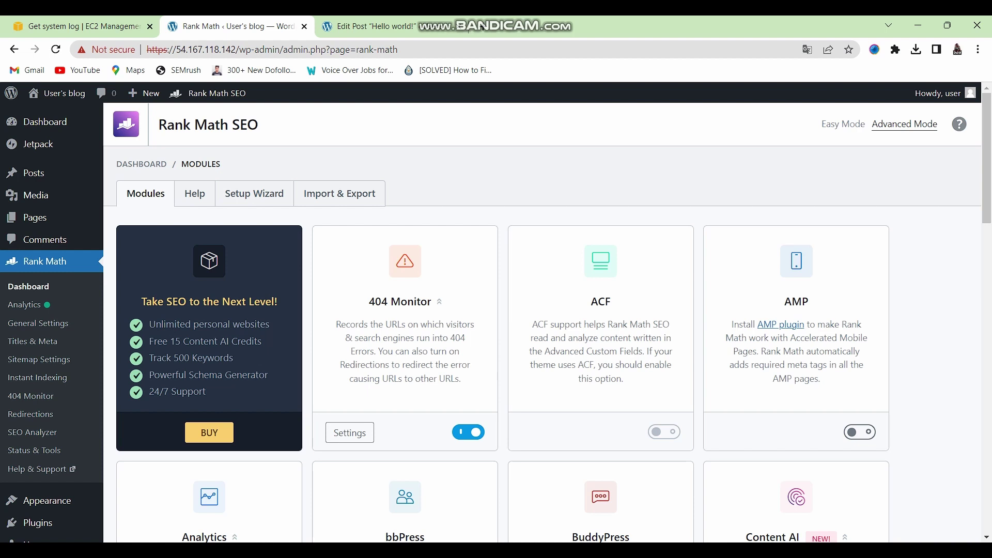
scroll(548, 321, "down", 5)
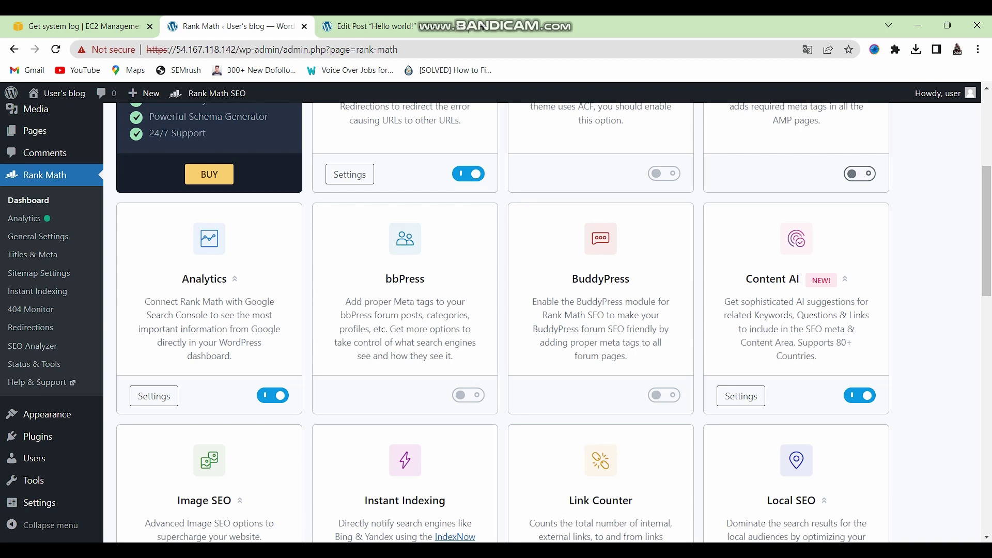
scroll(496, 321, "down", 3)
scroll(496, 320, "up", 3)
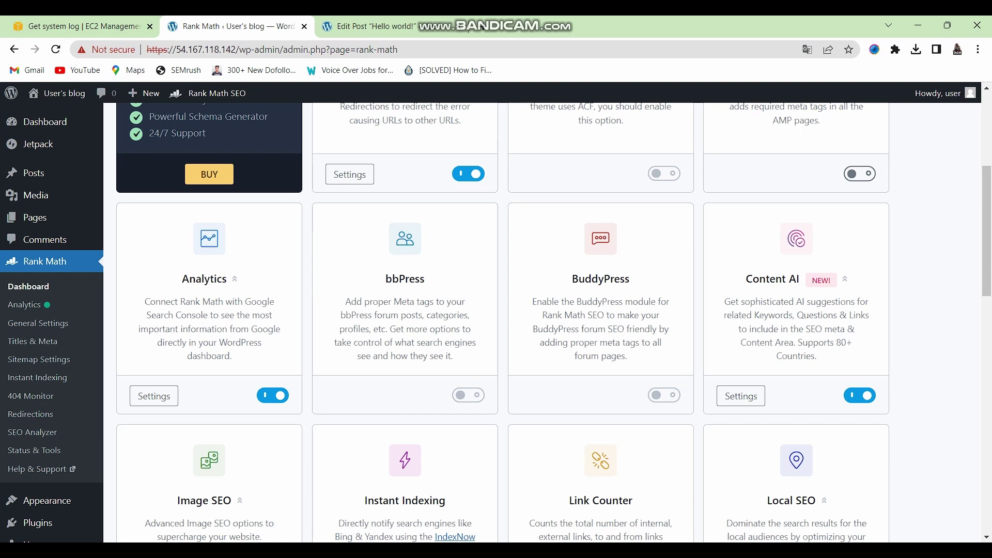
scroll(496, 322, "down", 4)
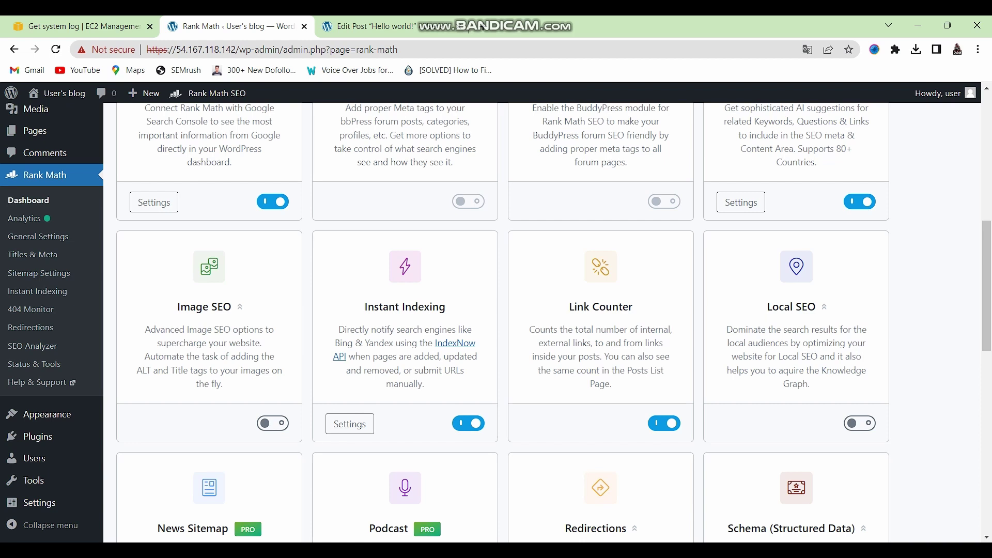
scroll(496, 320, "down", 5)
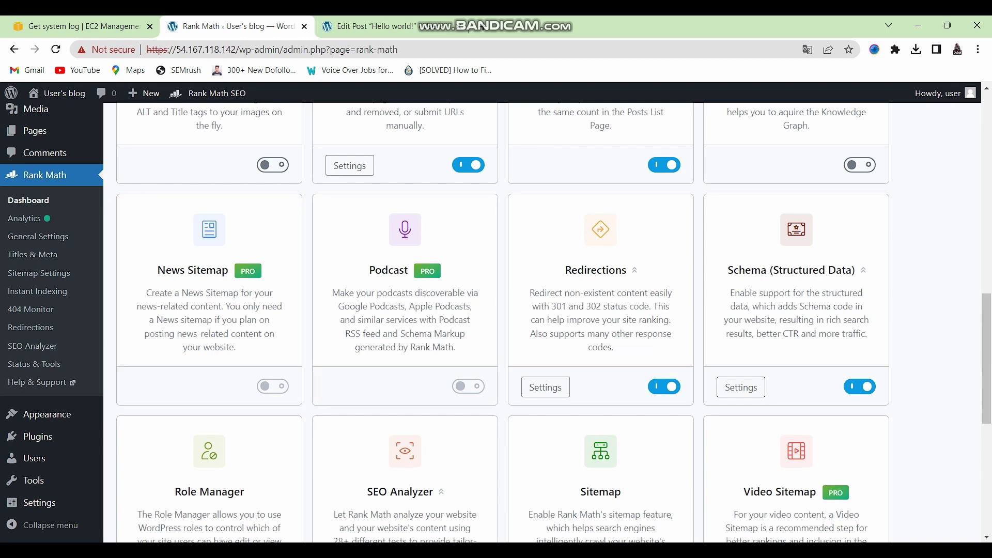
left_click_drag(616, 349, 565, 268)
left_click(566, 269)
left_click_drag(565, 270, 615, 348)
left_click(615, 348)
scroll(547, 321, "down", 5)
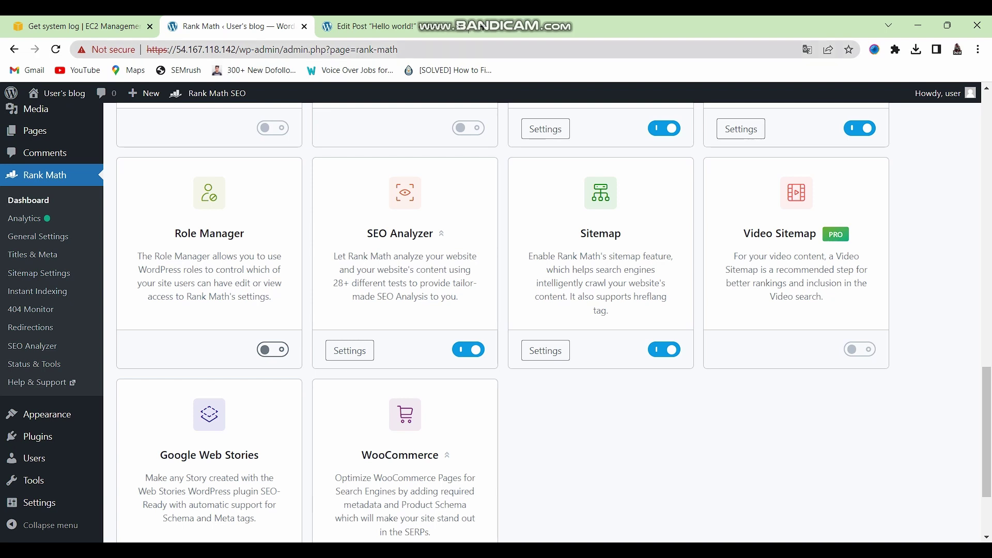
- Read the descriptions of the SEO Analyzer and Sitemap modules in the Rank Math module list
left_click_drag(237, 49, 147, 49)
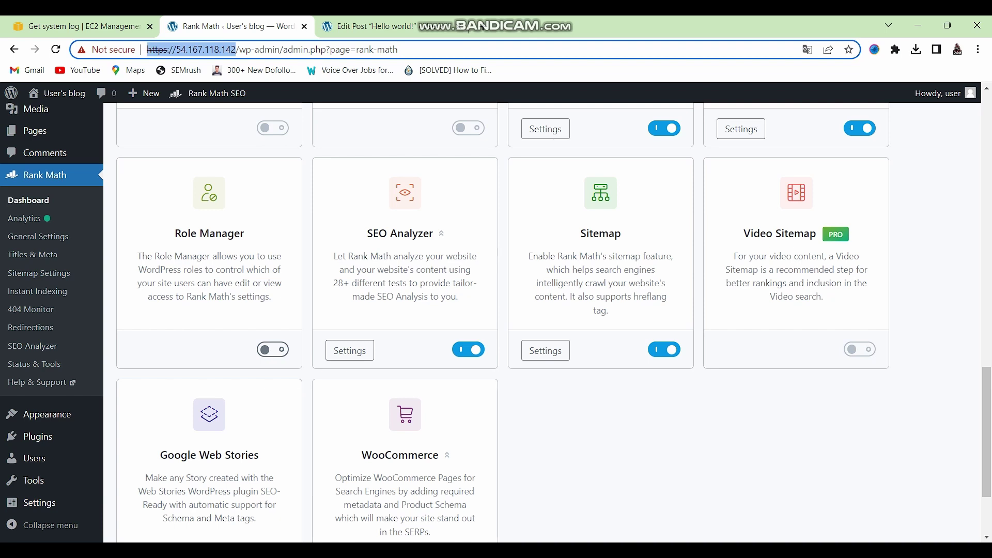
scroll(496, 320, "up", 1)
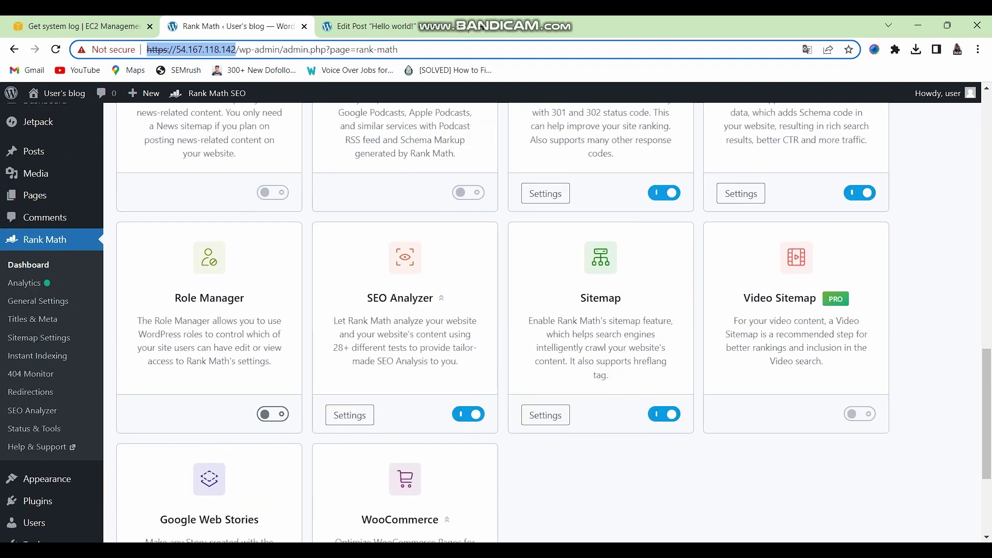
mouse_move(367, 298)
left_mouse_down()
mouse_move(433, 300)
mouse_move(446, 347)
mouse_move(478, 361)
mouse_move(365, 321)
mouse_move(367, 298)
left_mouse_up()
left_click(478, 362)
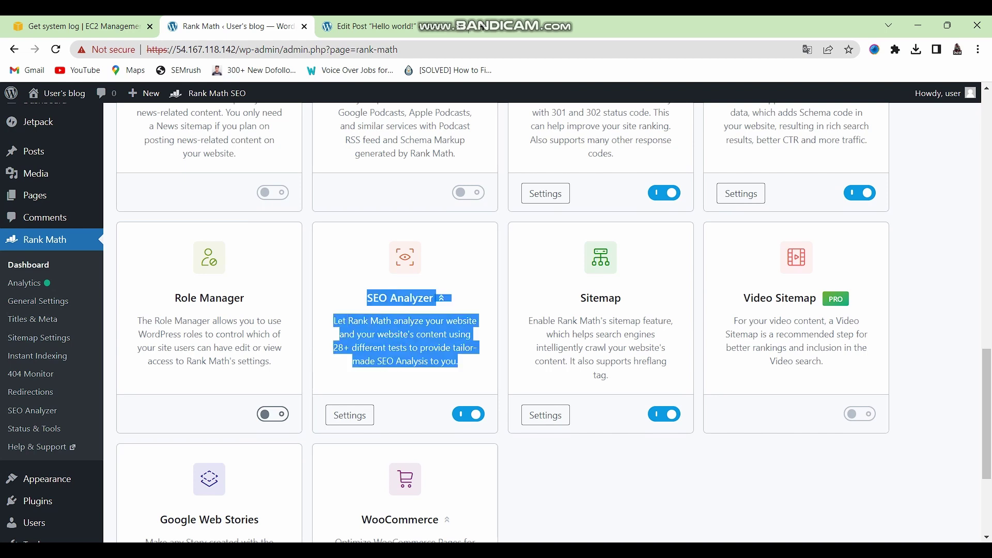
left_click(367, 298)
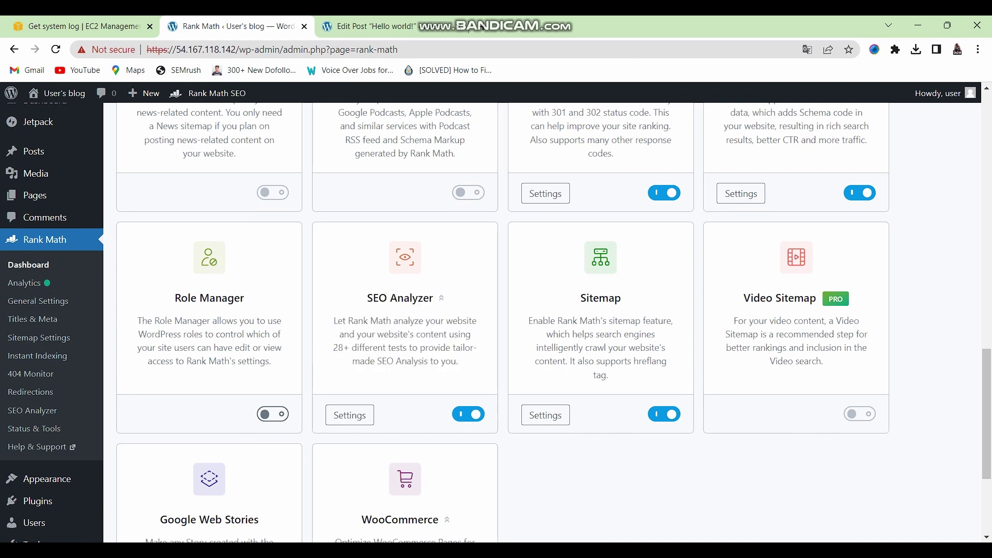
left_click_drag(458, 362, 366, 298)
left_click(367, 298)
left_click_drag(666, 377, 529, 315)
left_click(528, 316)
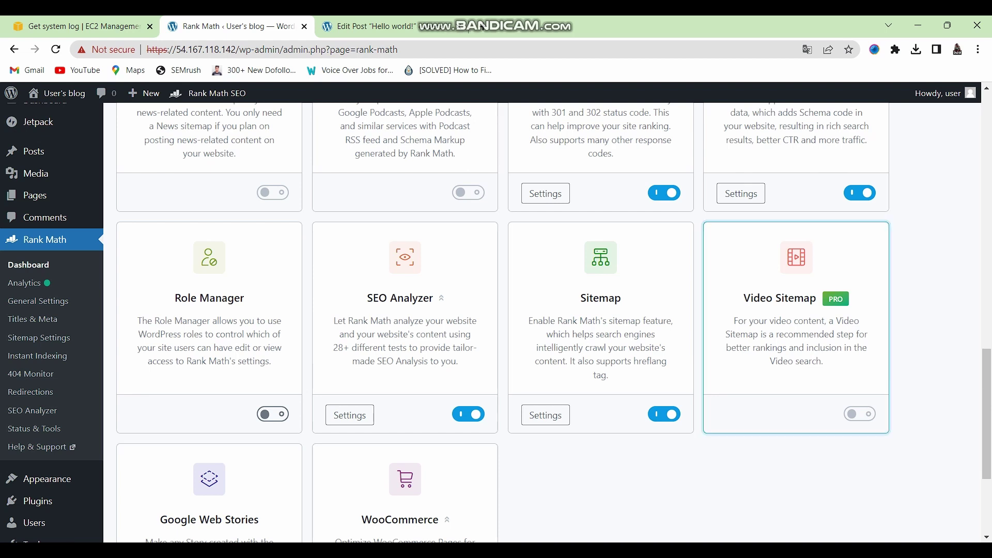
scroll(796, 321, "down", 4)
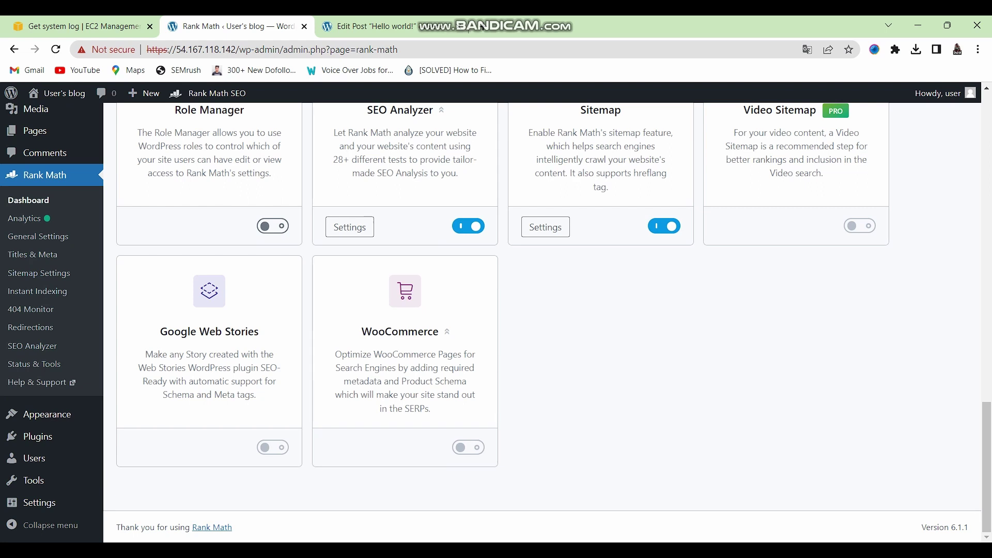
- Read the Google Web Stories module description and look back over the whole Rank Math module list
left_click_drag(160, 331, 259, 332)
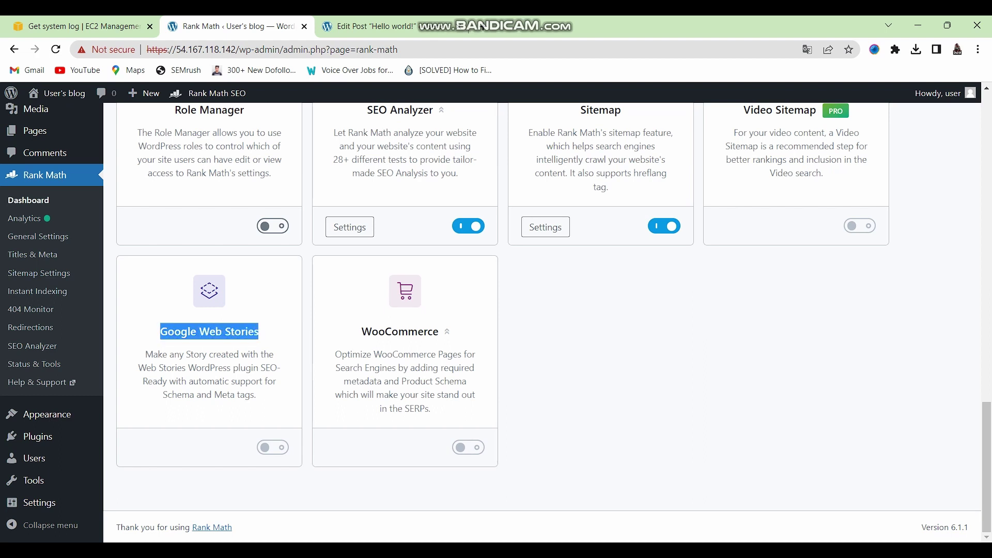
left_click(259, 331)
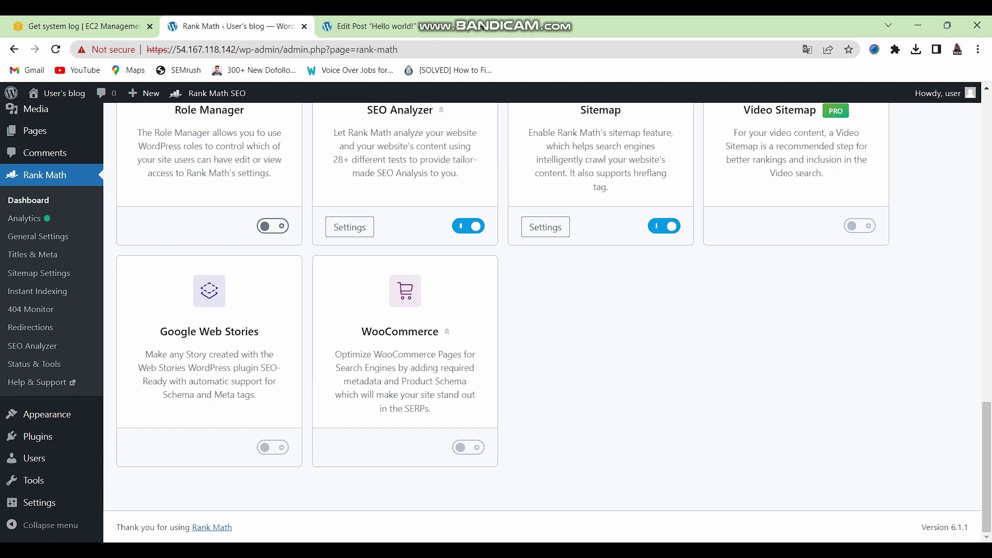
left_click_drag(259, 332, 168, 331)
left_click(167, 331)
left_click_drag(259, 331, 160, 331)
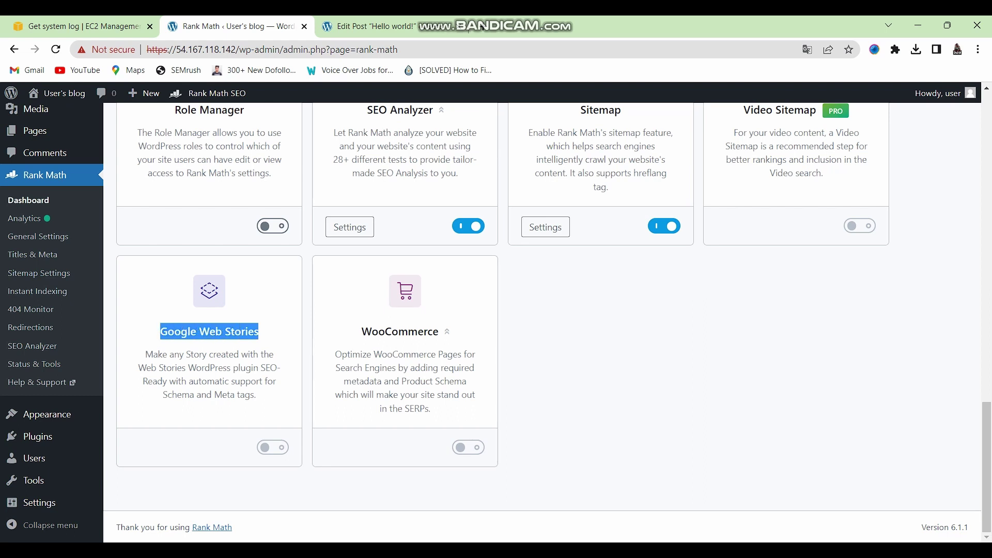
left_click(159, 331)
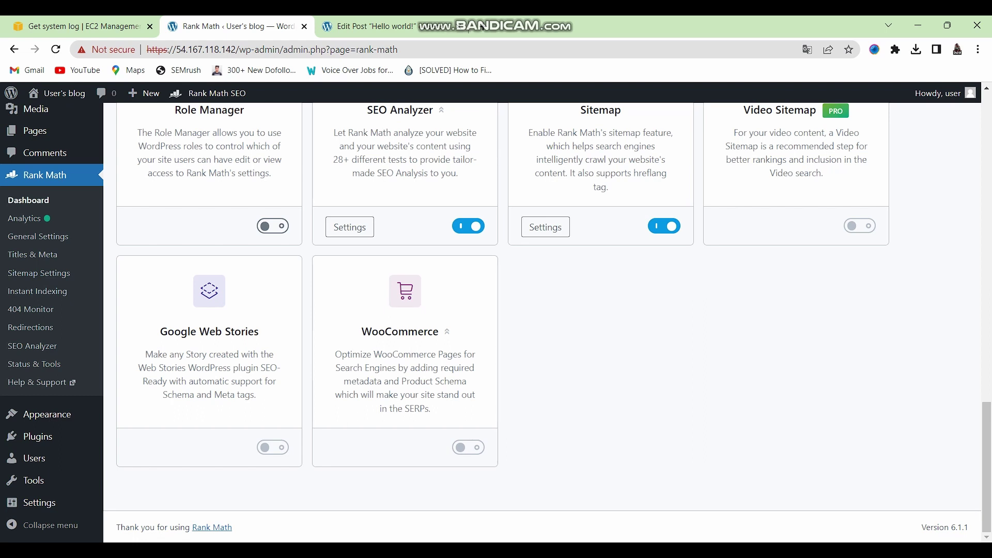
scroll(496, 323, "up", 1)
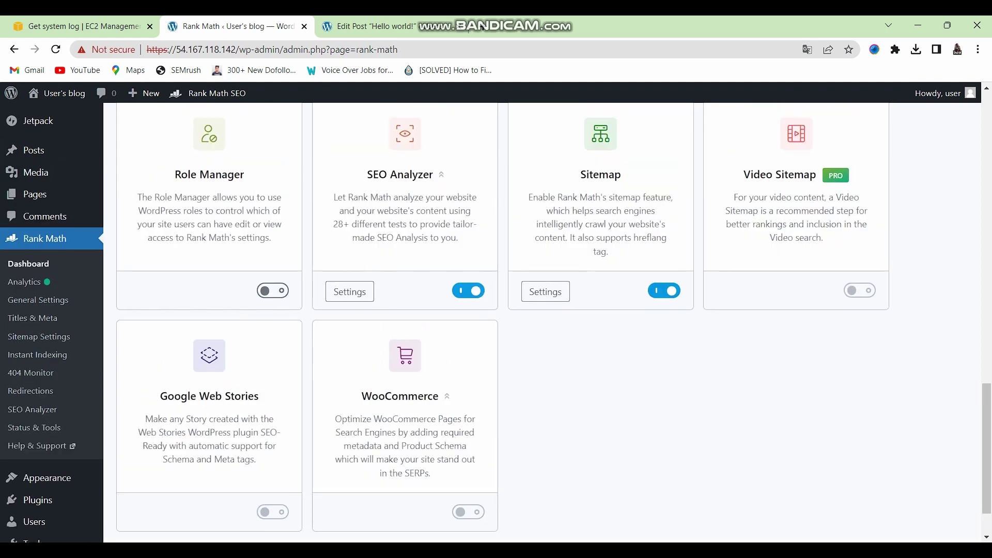
scroll(548, 322, "up", 15)
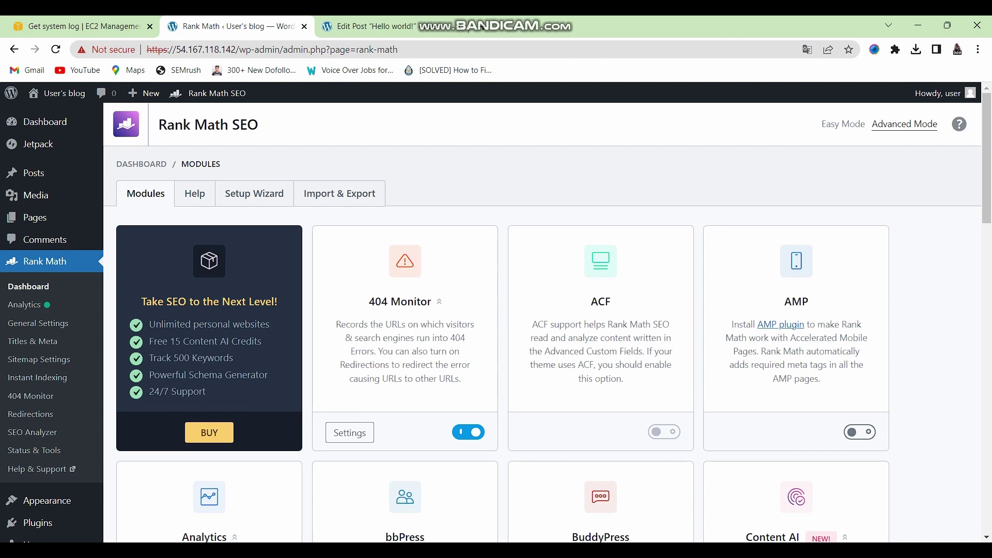
scroll(496, 318, "down", 10)
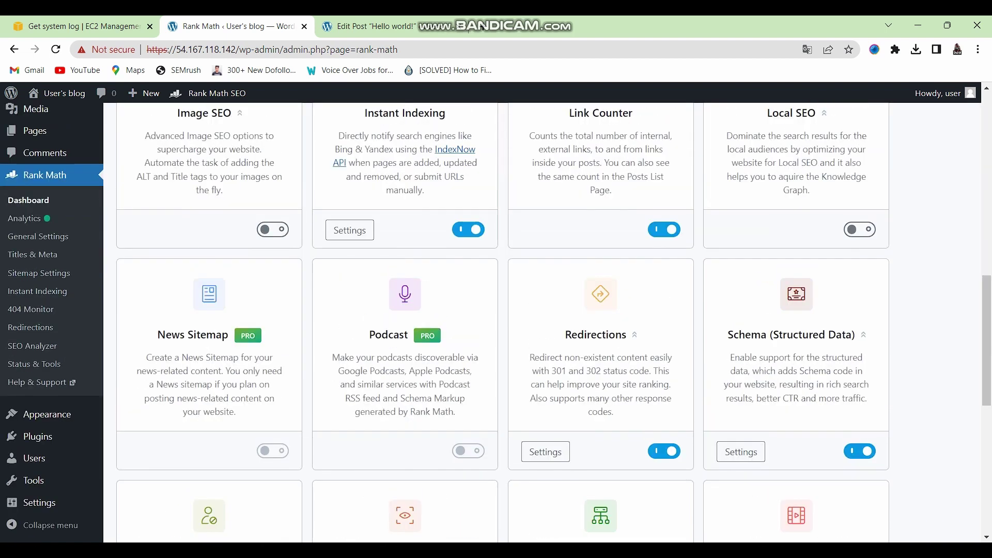
scroll(496, 317, "up", 10)
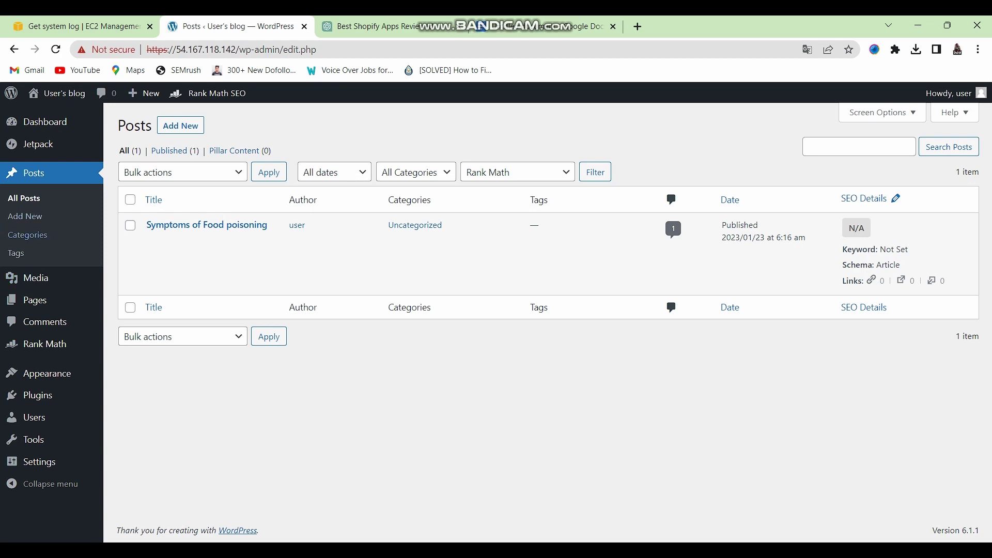
- Search Google for the post title "Symptoms of Food poisoning" in a new tab and look through the results
mouse_move(146, 224)
left_mouse_down()
mouse_move(298, 224)
mouse_move(145, 224)
left_mouse_up()
key("ctrl+c")
key("ctrl+t")
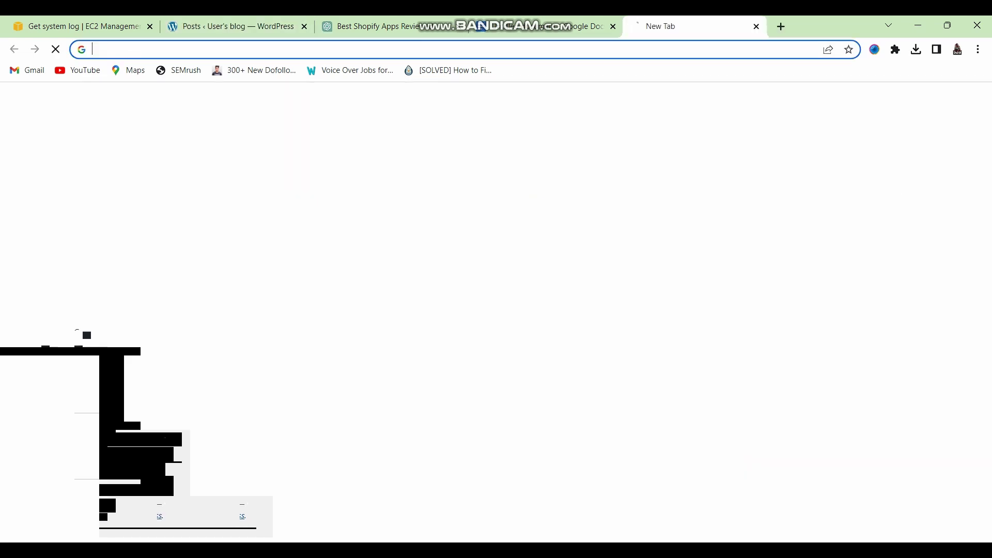
key("ctrl+v")
key("Return")
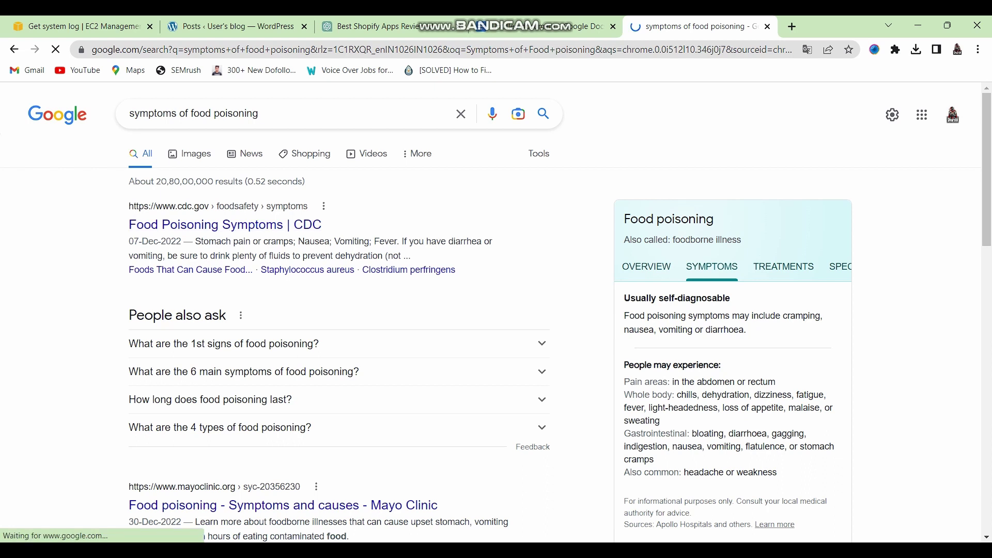
scroll(310, 459, "down", 2)
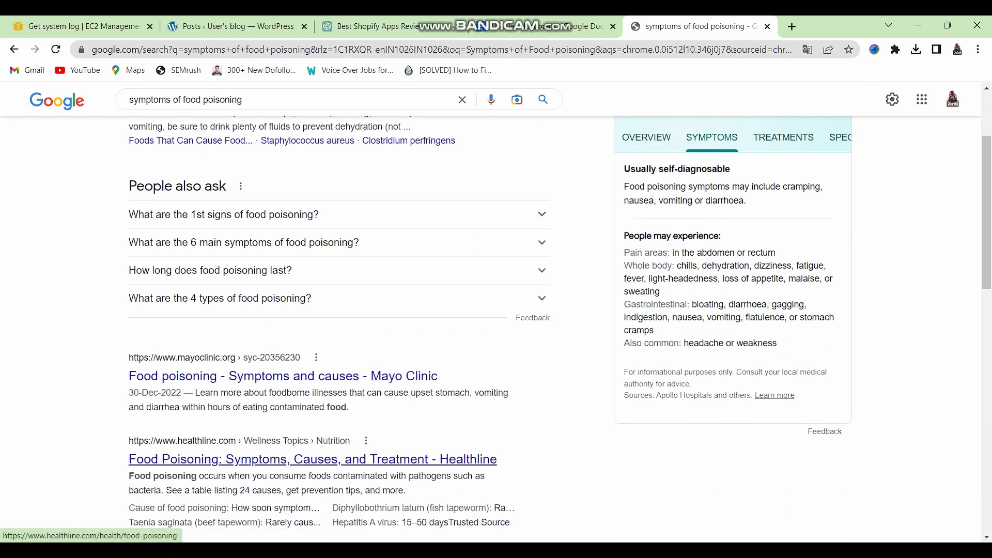
scroll(310, 459, "up", 2)
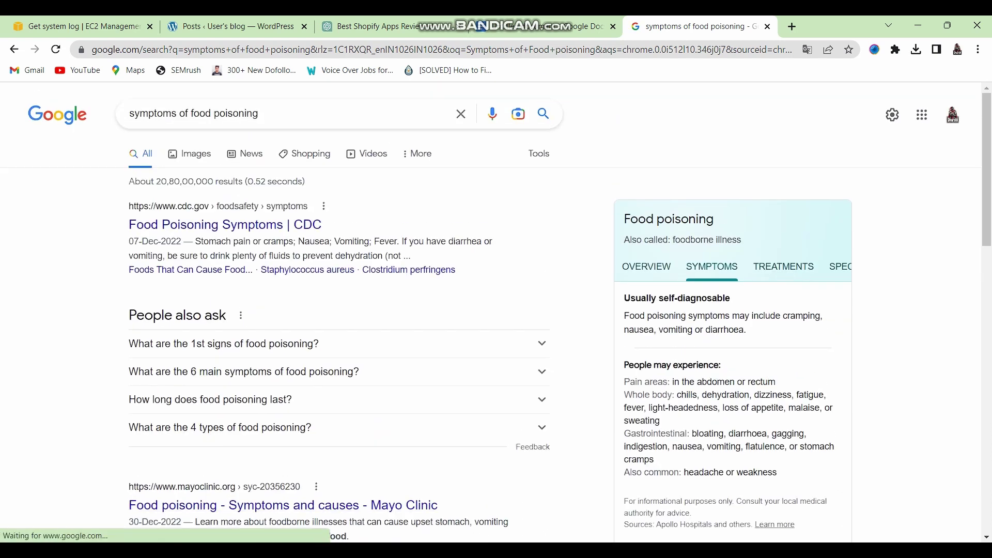
scroll(310, 459, "down", 5)
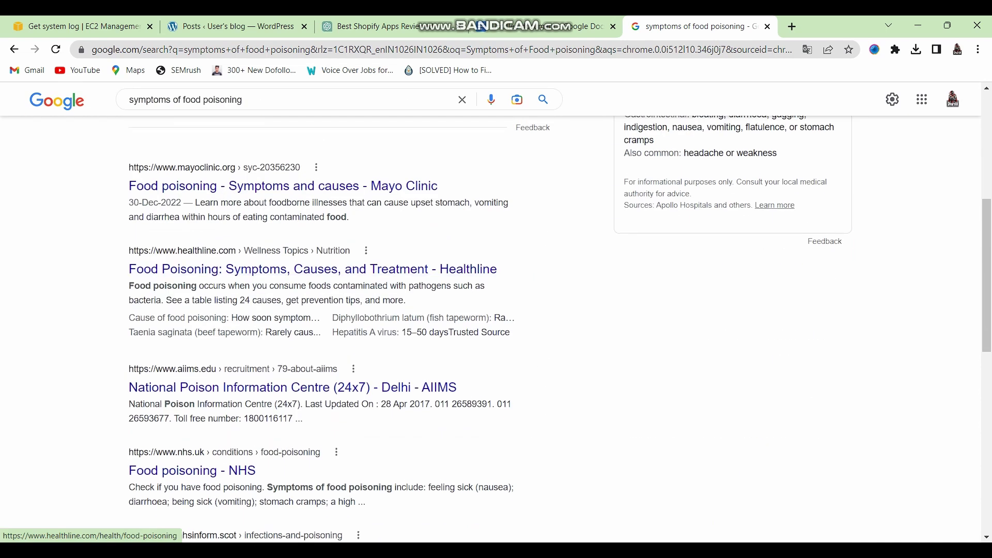
scroll(310, 458, "up", 5)
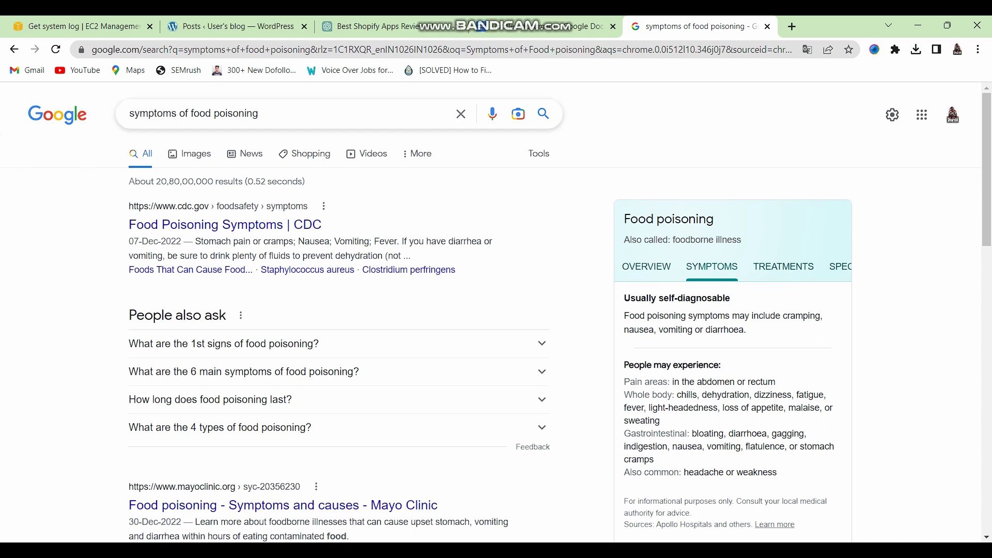
- Open the WordPress post "Symptoms of Food poisoning" for editing and look through its Rank Math SEO checks
left_click(230, 26)
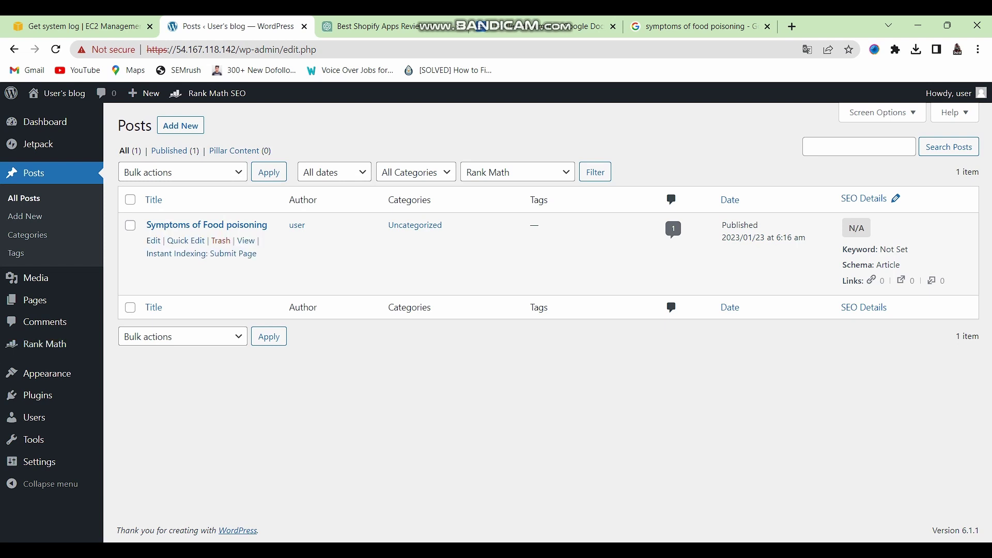
left_click(153, 240)
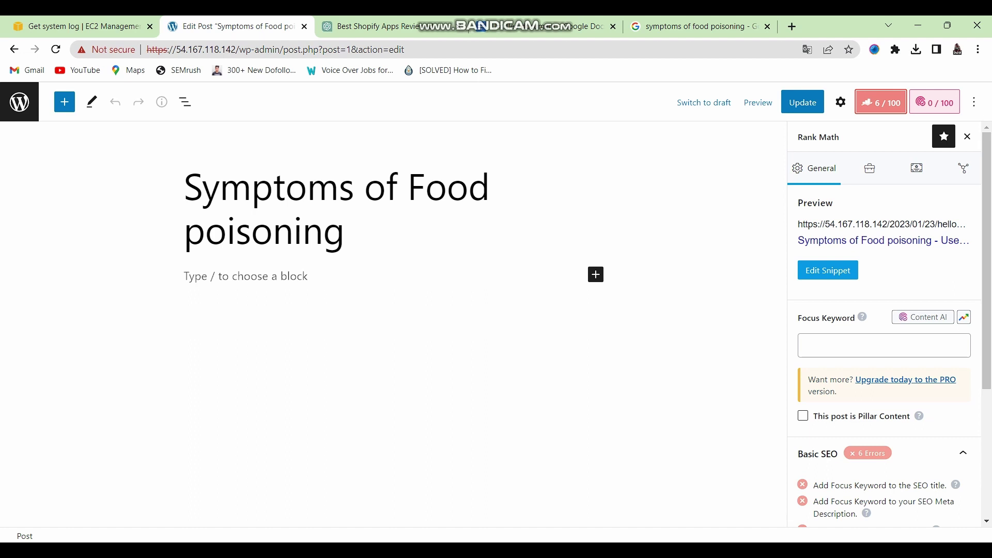
scroll(885, 344, "down", 4)
scroll(885, 344, "up", 4)
- Switch to the Google Docs document and select the whole food poisoning article, from the opening paragraph to the end, for copying
left_click(542, 26)
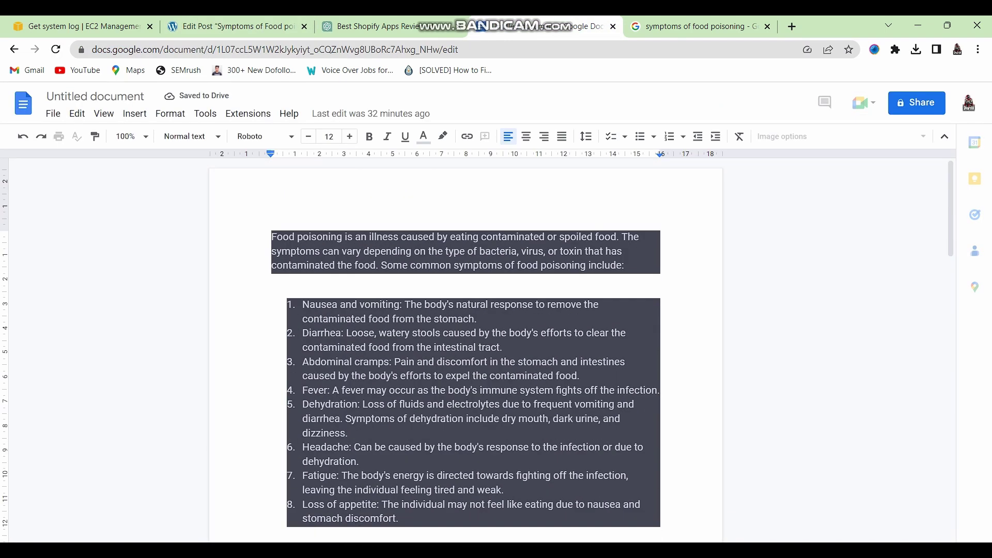
left_click_drag(272, 237, 516, 419)
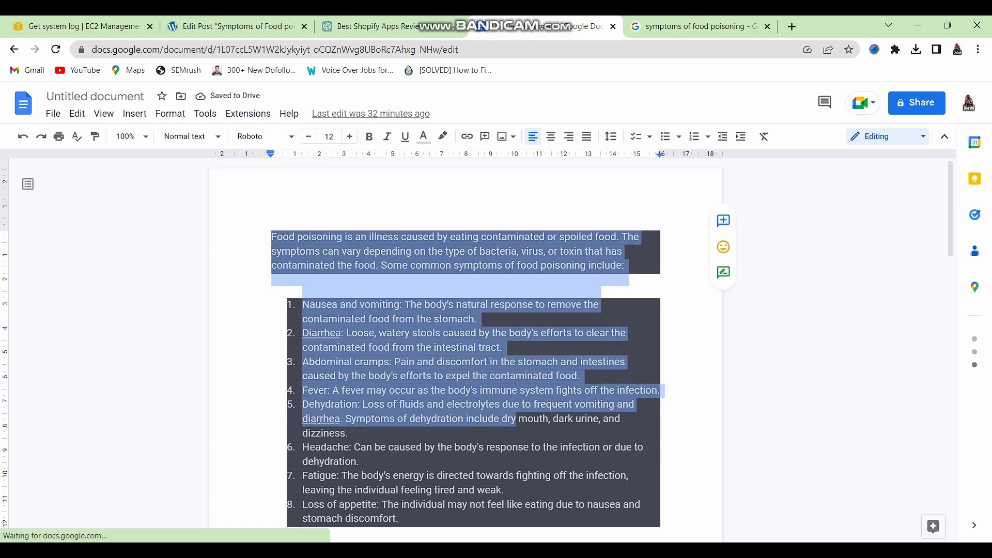
scroll(465, 351, "down", 10)
scroll(465, 351, "up", 5)
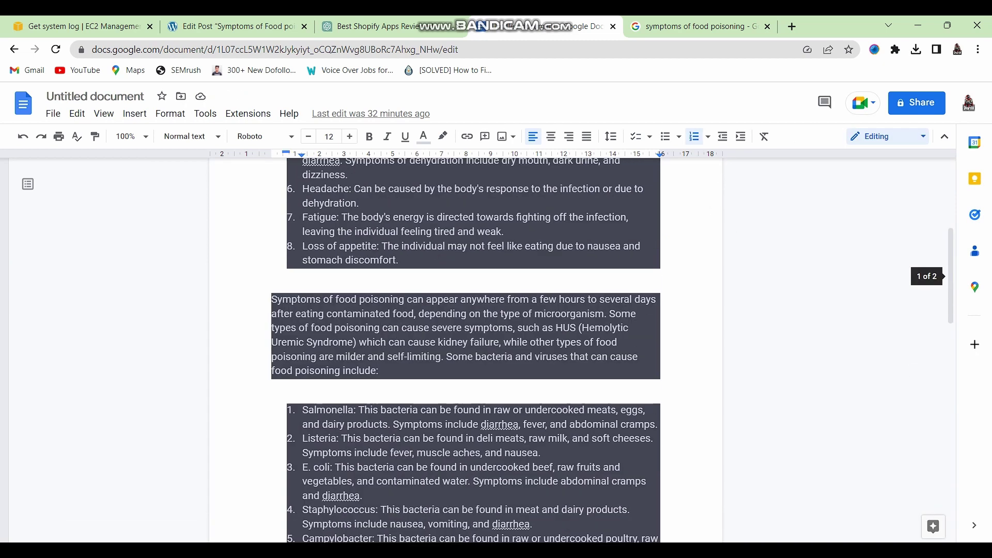
scroll(465, 351, "up", 10)
left_click_drag(270, 230, 403, 522)
scroll(465, 352, "down", 10)
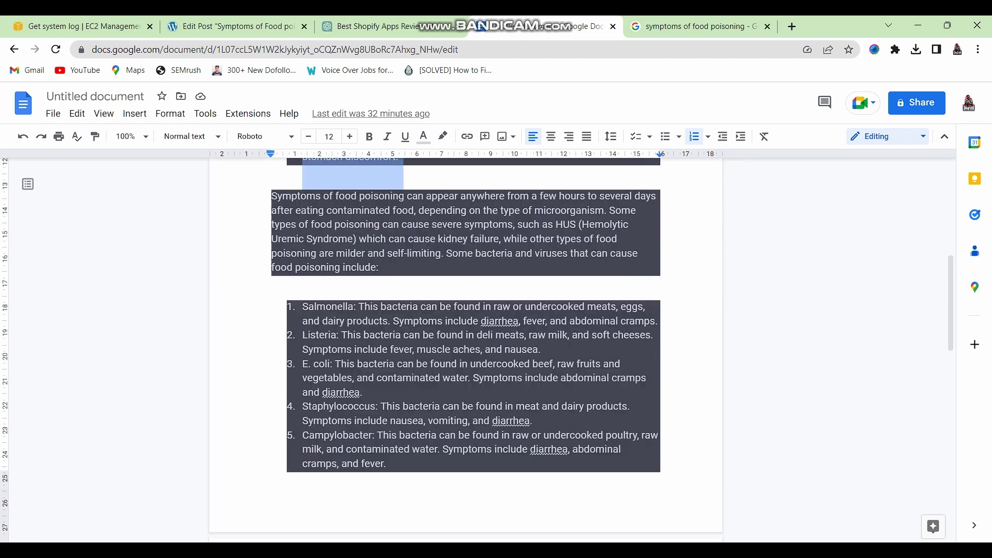
scroll(465, 352, "down", 10)
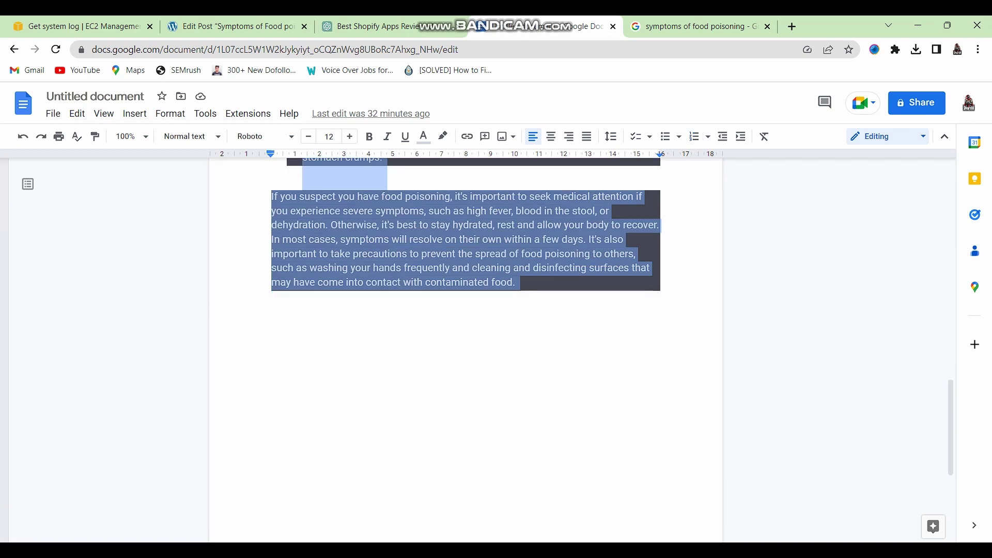
- Return to the WordPress post "Symptoms of Food poisoning" and paste the copied article as its body text
key("ctrl+2")
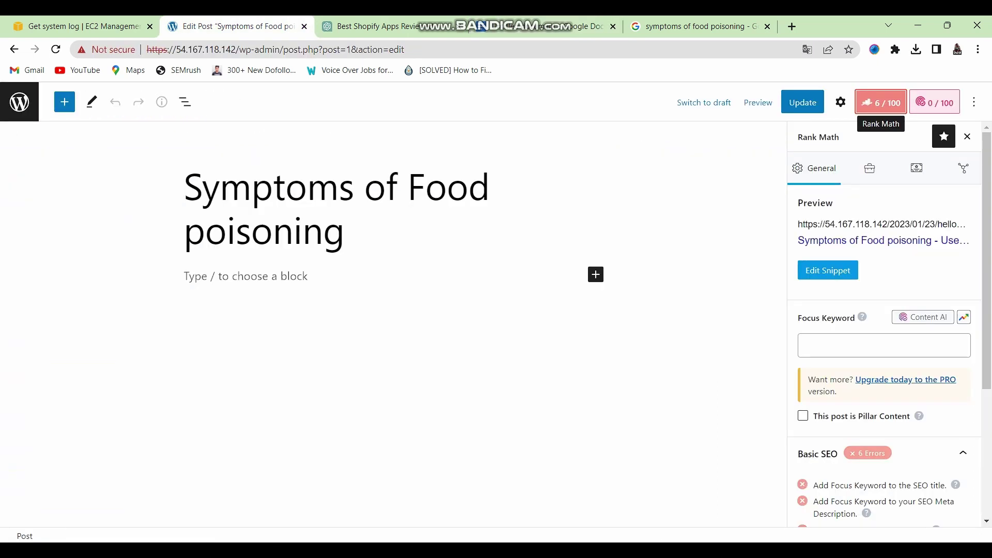
left_click(246, 276)
key("ctrl+v")
scroll(465, 321, "up", 15)
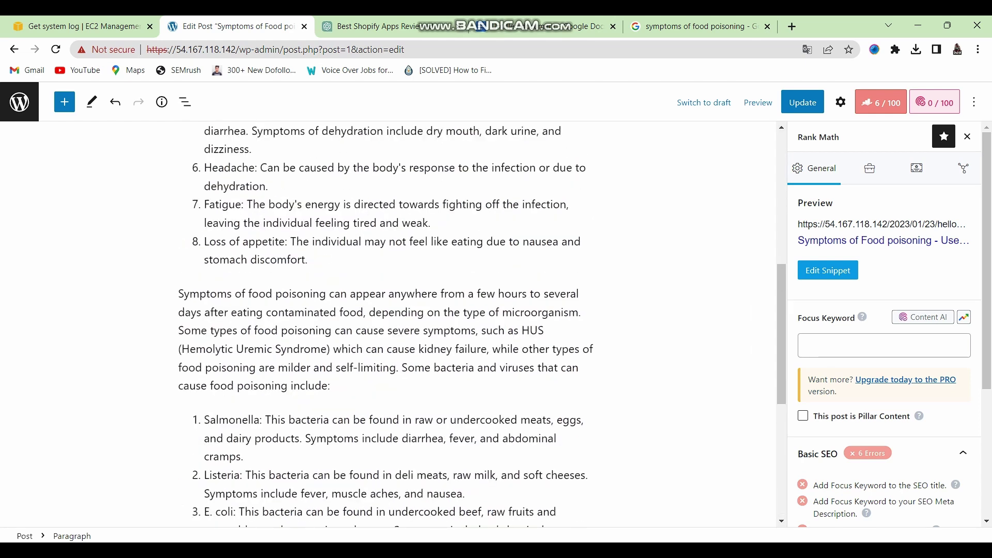
scroll(465, 320, "up", 1)
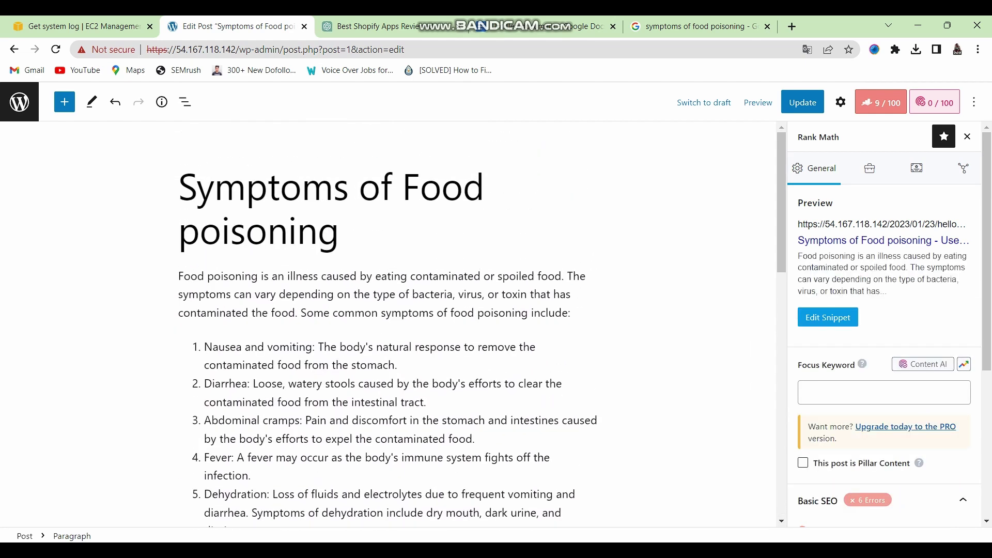
- Accept the suggested comma after "rest" in the post's last paragraph and save the post
scroll(465, 320, "down", 14)
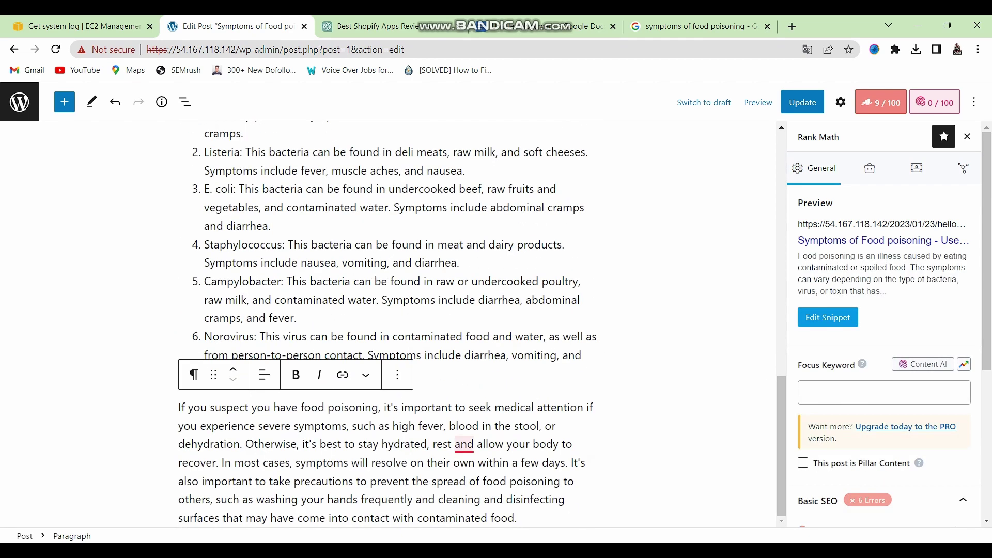
left_click(467, 364)
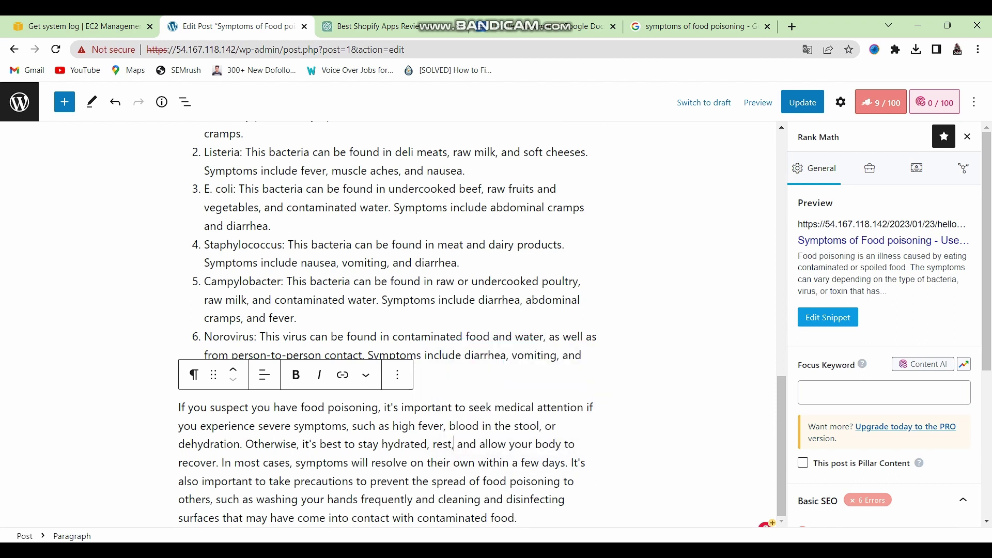
scroll(465, 320, "up", 14)
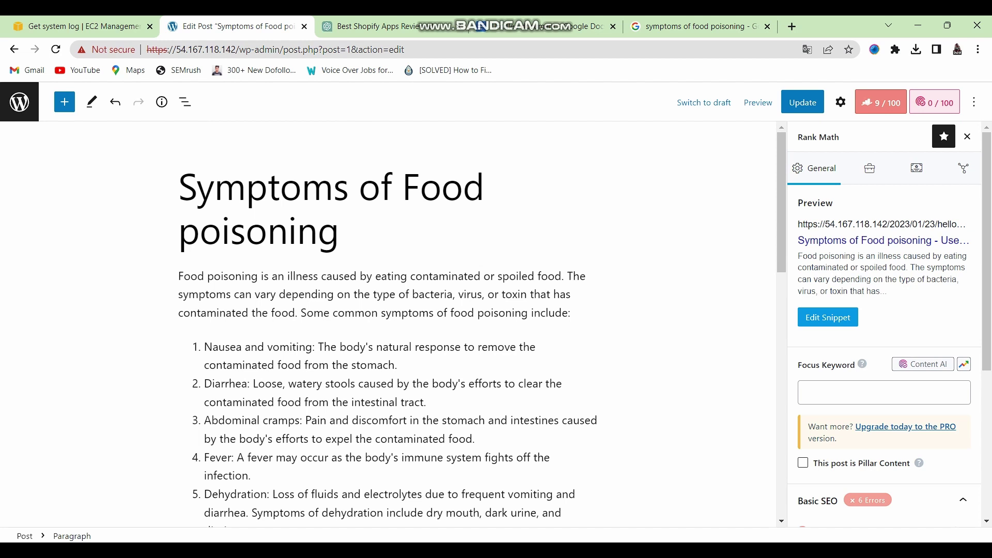
key("ctrl+s")
- Copy the full post title and set "Symptoms of Food poisoning" as the Rank Math focus keyword
left_click(588, 240)
key("shift+Left")
key("shift+Left")
key("shift+Left")
key("shift+Left")
key("shift+Left")
key("shift+Left")
key("shift+Left")
key("shift+Left")
key("shift+Left")
key("Right")
key("shift+Left")
key("shift+Left")
key("shift+Left")
key("shift+Left")
key("shift+Left")
key("shift+Left")
key("shift+Left")
key("shift+Left")
key("shift+Left")
key("shift+Left")
key("shift+Left")
key("shift+Left")
key("shift+Left")
key("shift+Left")
key("shift+Left")
key("shift+Left")
key("shift+Left")
key("shift+Left")
key("shift+Left")
key("shift+Left")
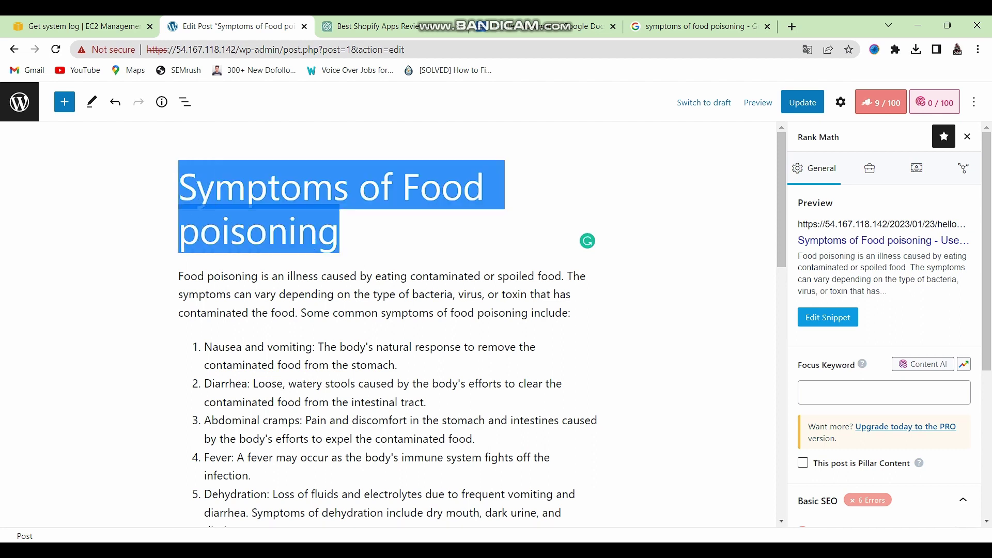
key("ctrl+c")
left_click(884, 393)
key("ctrl+v")
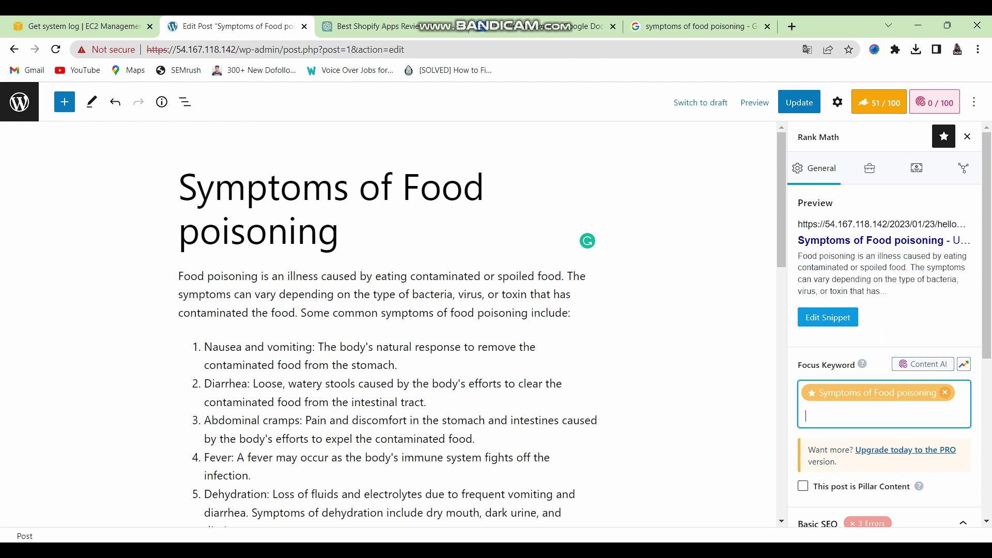
- Review the Basic SEO, Additional and Title Readability checks in Rank Math, focusing on the meta description check
scroll(883, 330, "down", 5)
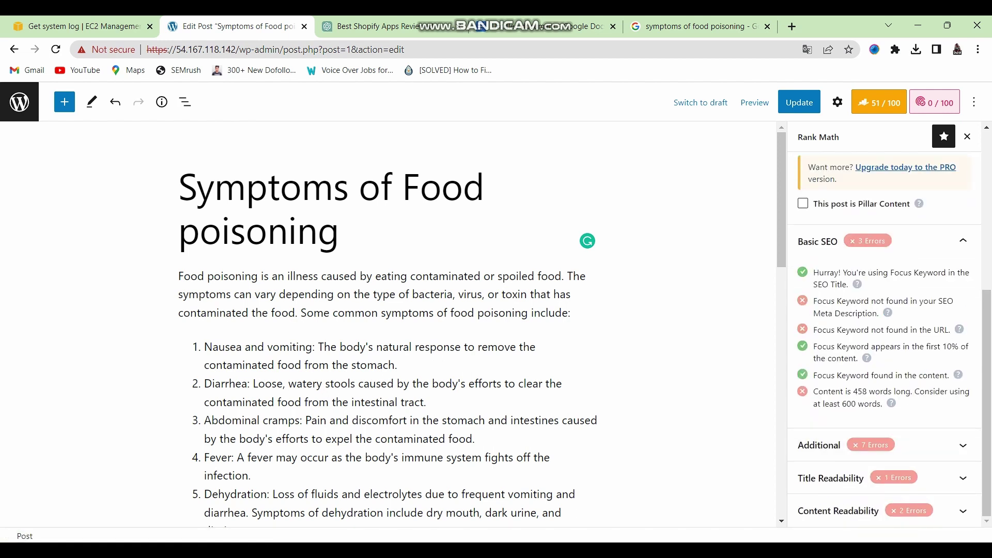
left_click(878, 445)
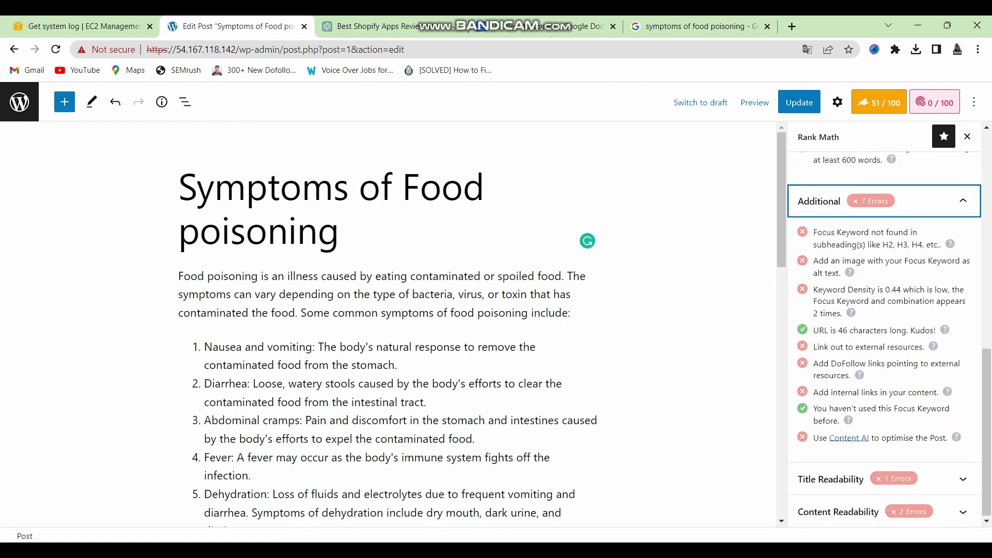
left_click(852, 479)
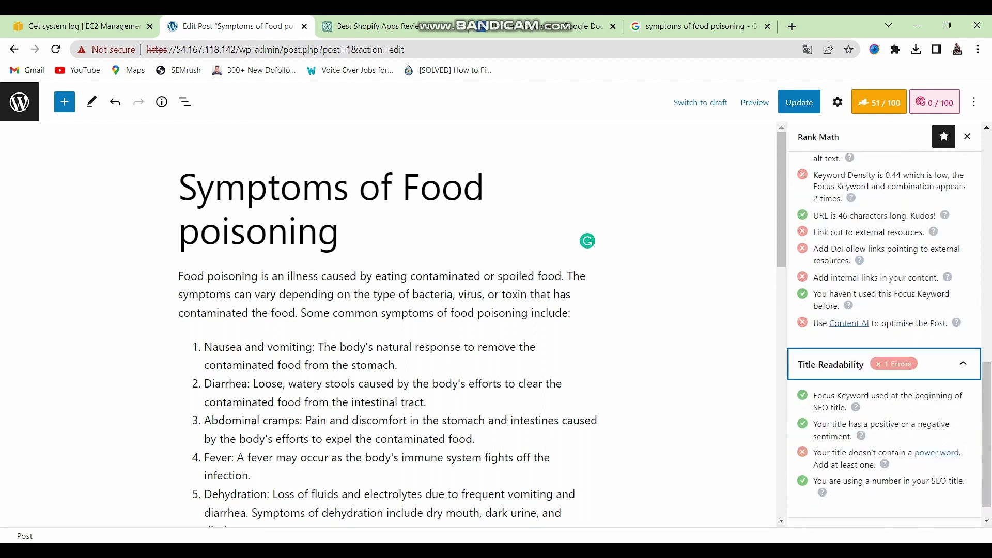
scroll(387, 325, "down", 10)
scroll(388, 325, "up", 10)
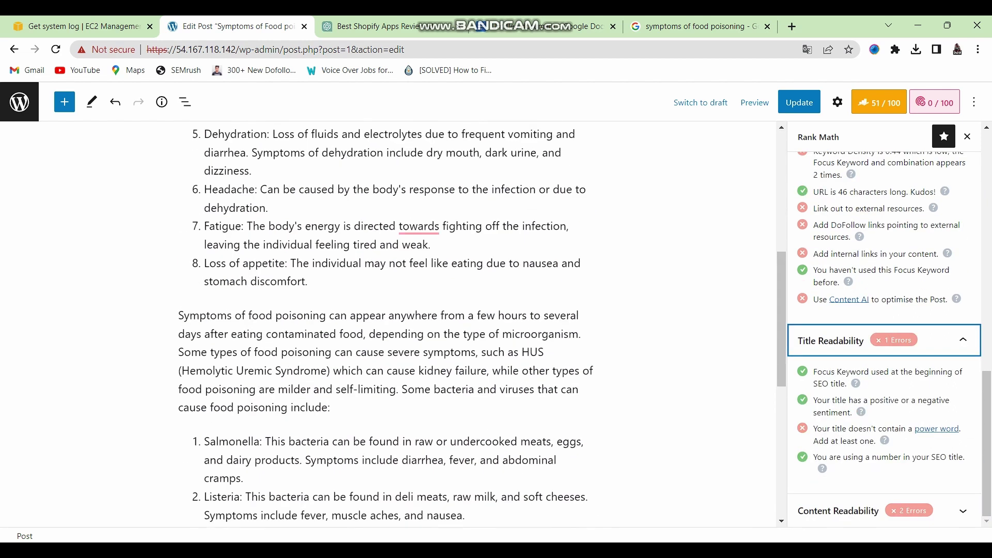
scroll(884, 336, "up", 10)
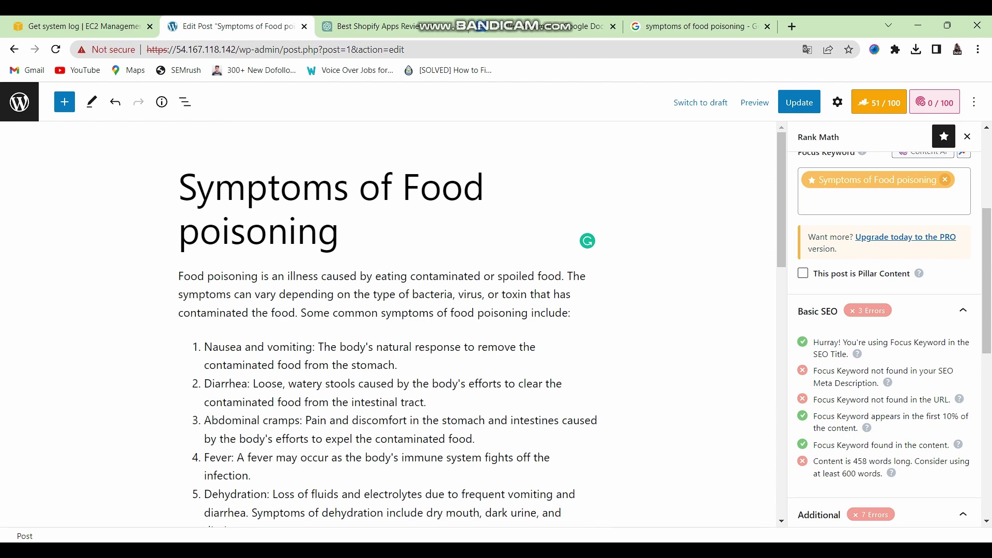
left_click_drag(814, 371, 873, 382)
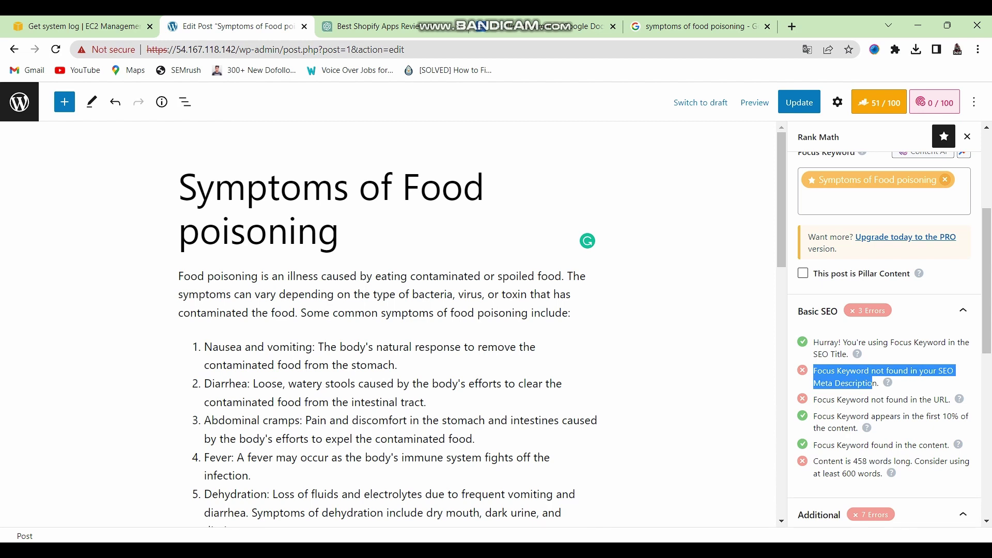
scroll(883, 335, "up", 5)
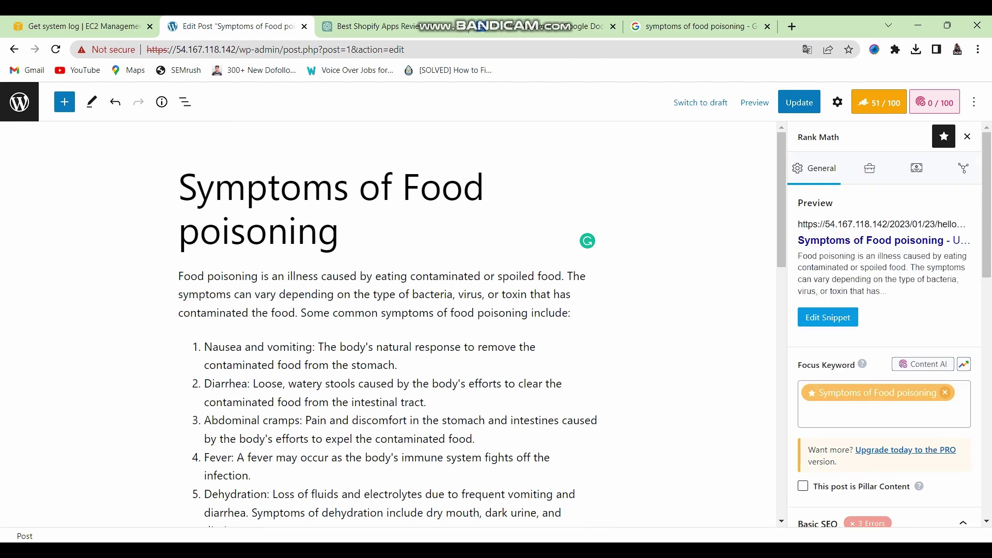
scroll(883, 335, "down", 5)
scroll(884, 331, "up", 5)
- Open the Rank Math snippet editor and start the description with "here are the top ten symptoms of food poisoning"
left_click(827, 317)
scroll(490, 330, "down", 1)
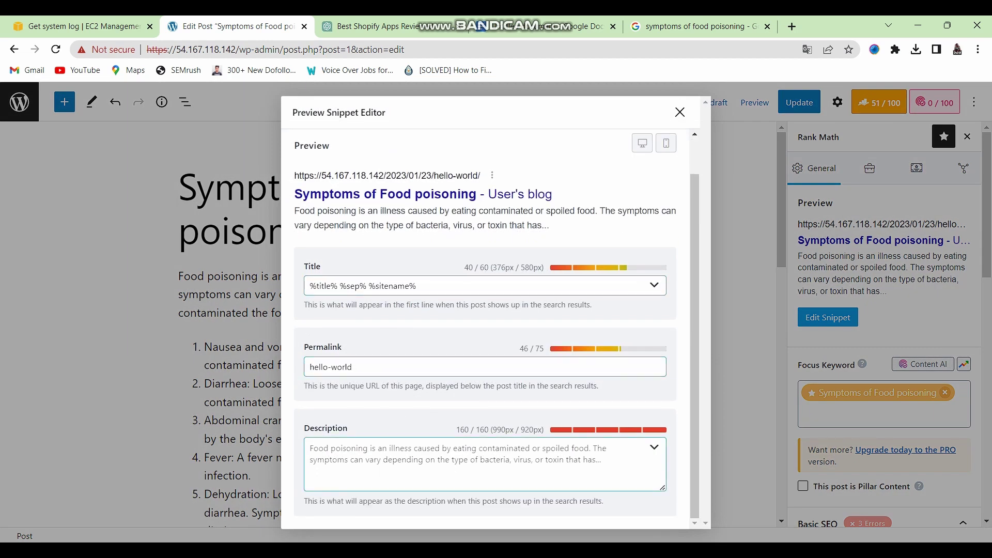
left_click(361, 455)
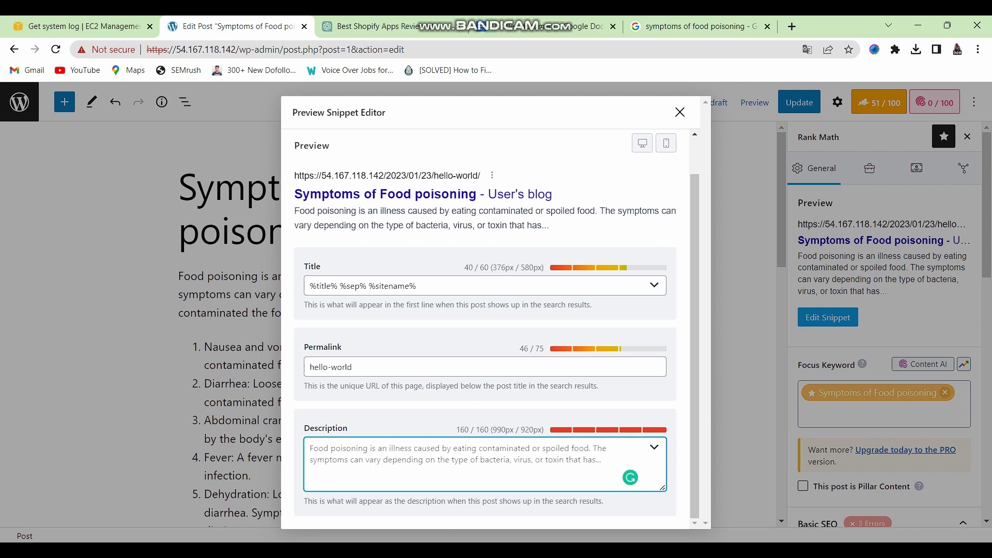
type("here are ")
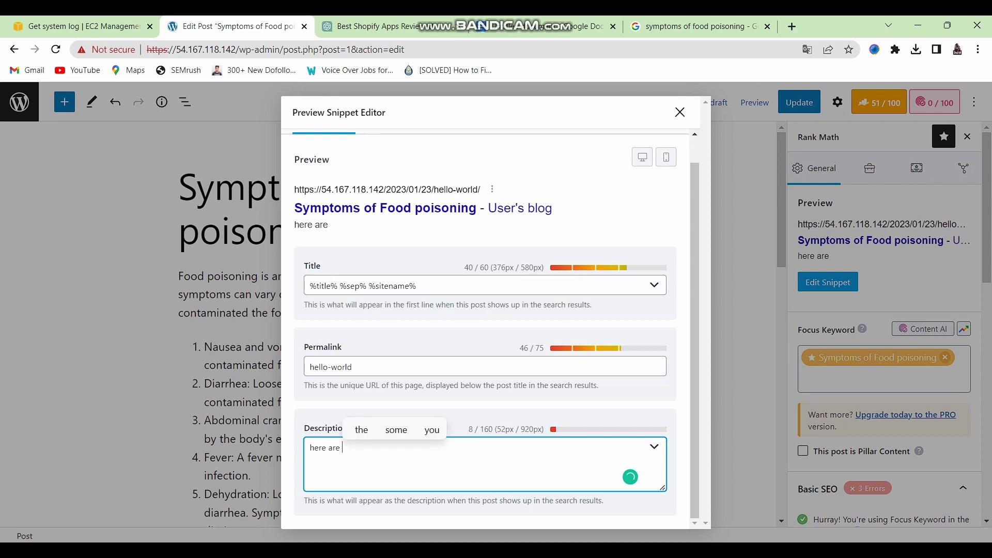
type("the ")
type("top te")
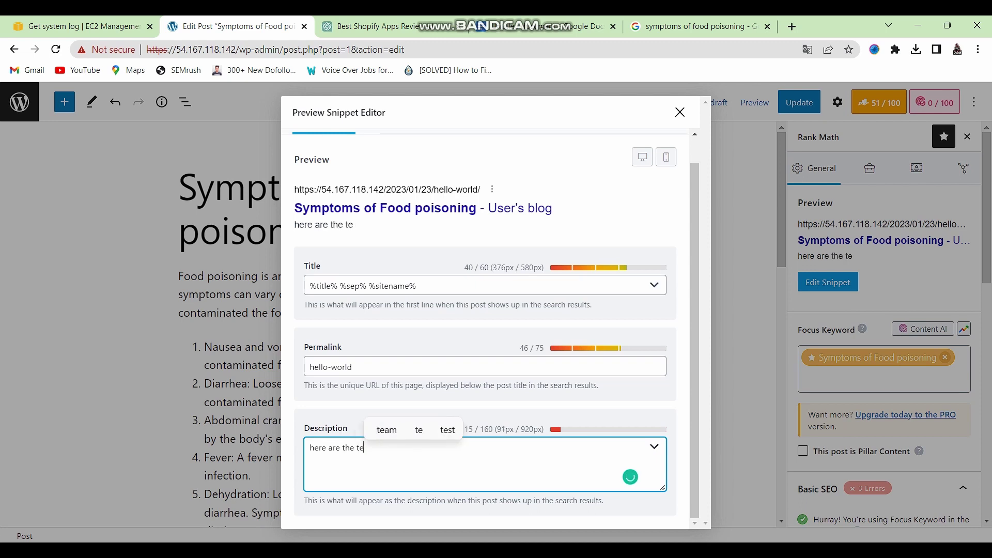
type("n ")
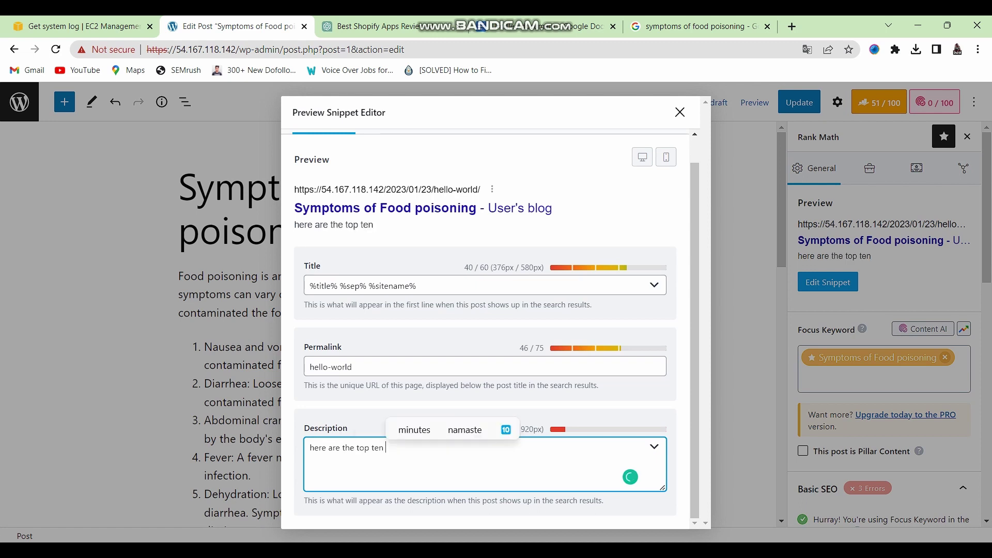
type("symp")
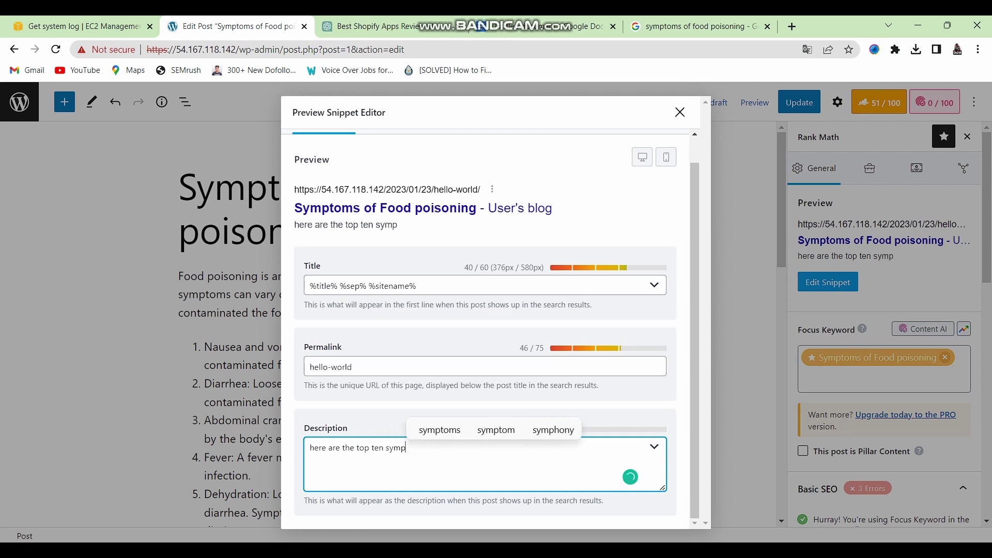
type("toms of f")
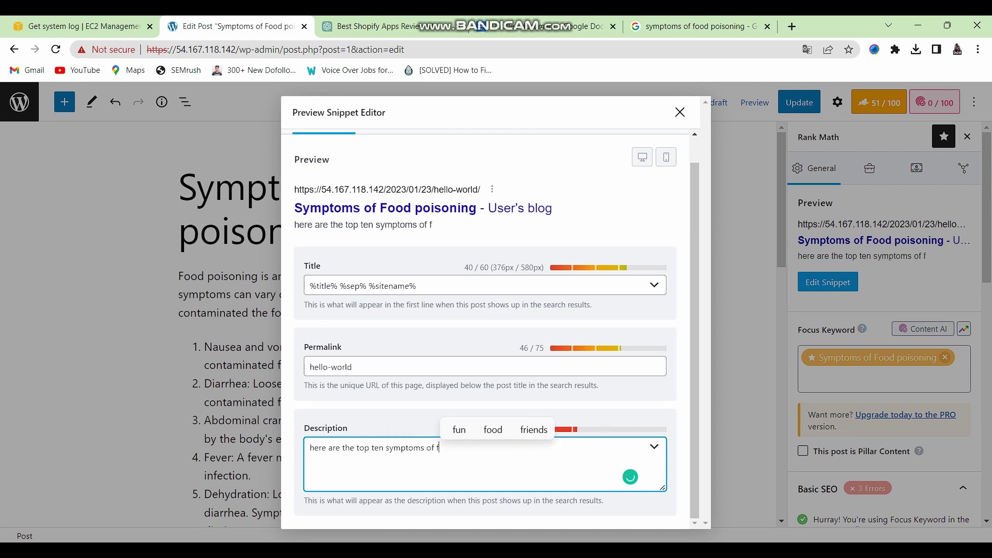
type("ood pois")
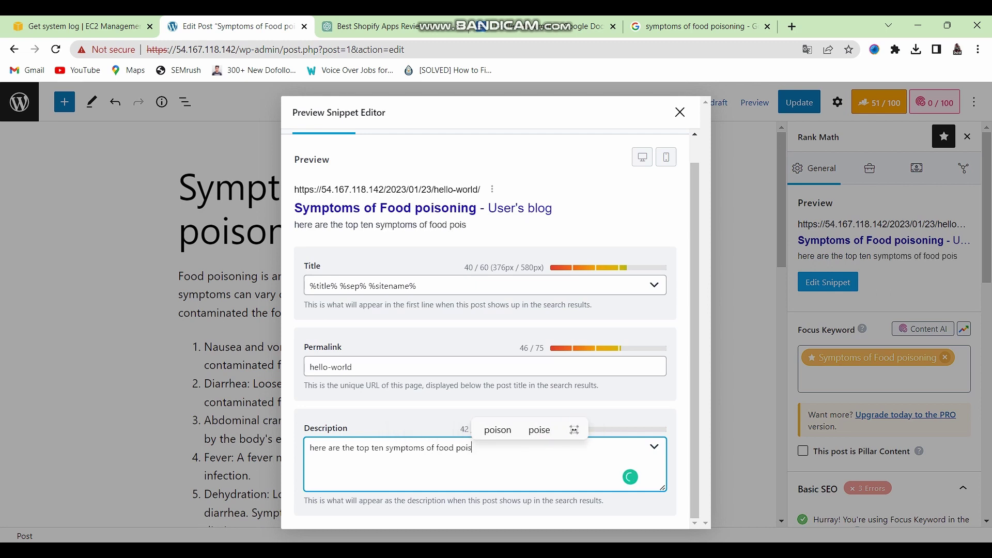
type("oning")
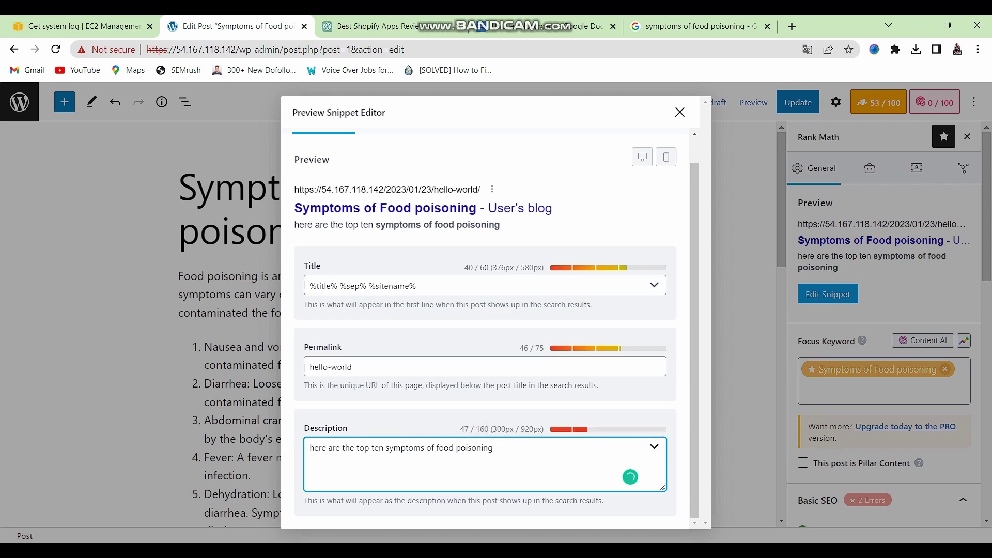
- Continue the description with ". if you feel like you're affected kindlty seek medical attention" and close the snippet editor
type(". if y")
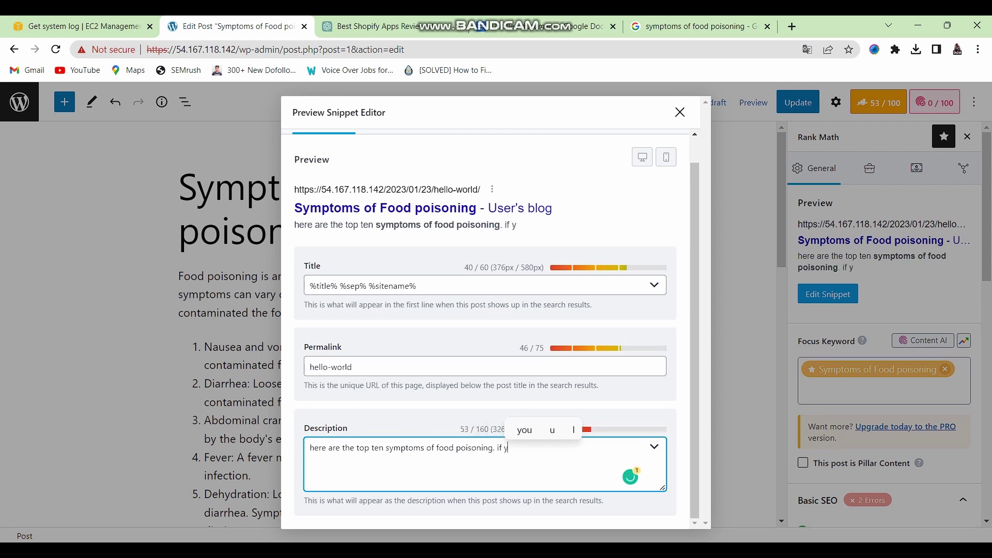
type("ou feel l")
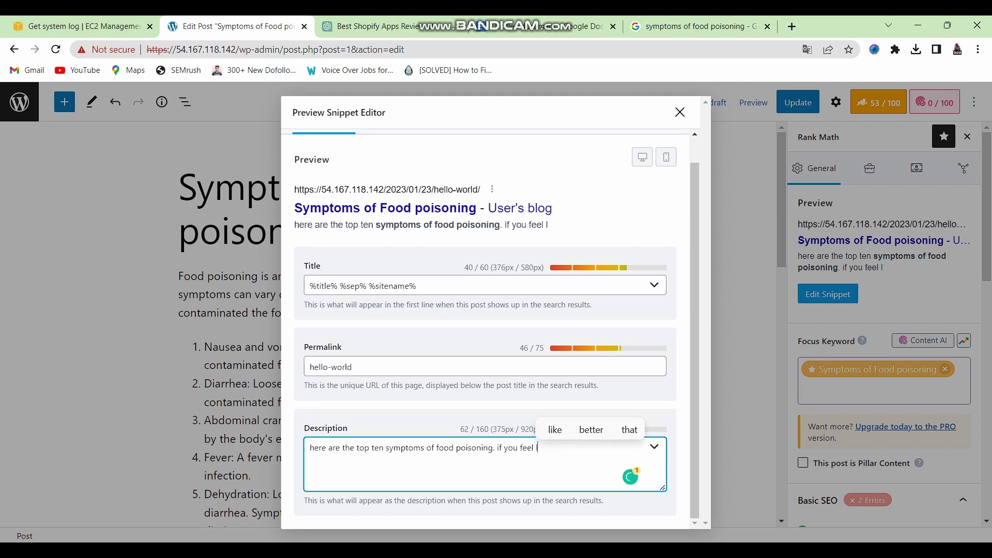
type("ike you're")
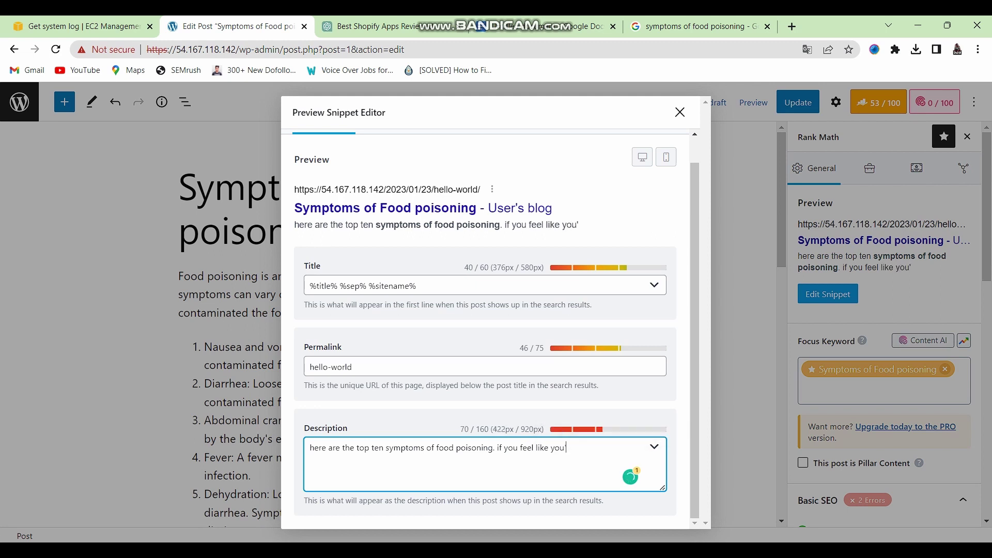
type(" affecte")
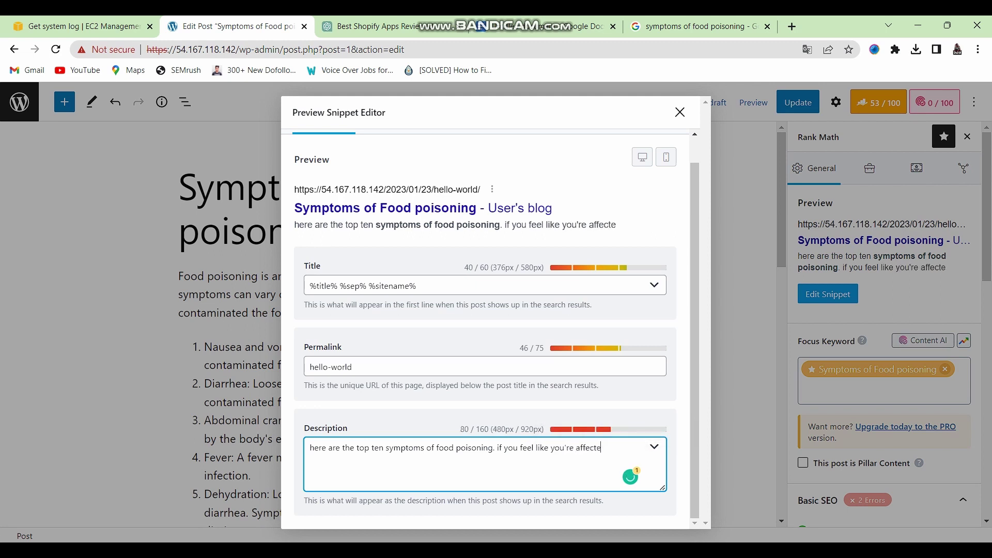
type("d kindlty ")
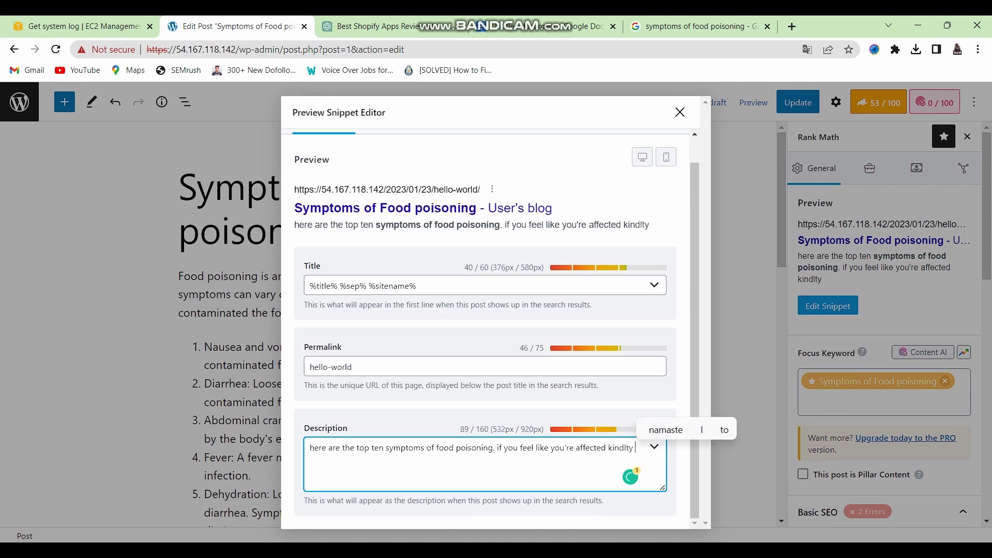
type("seek ")
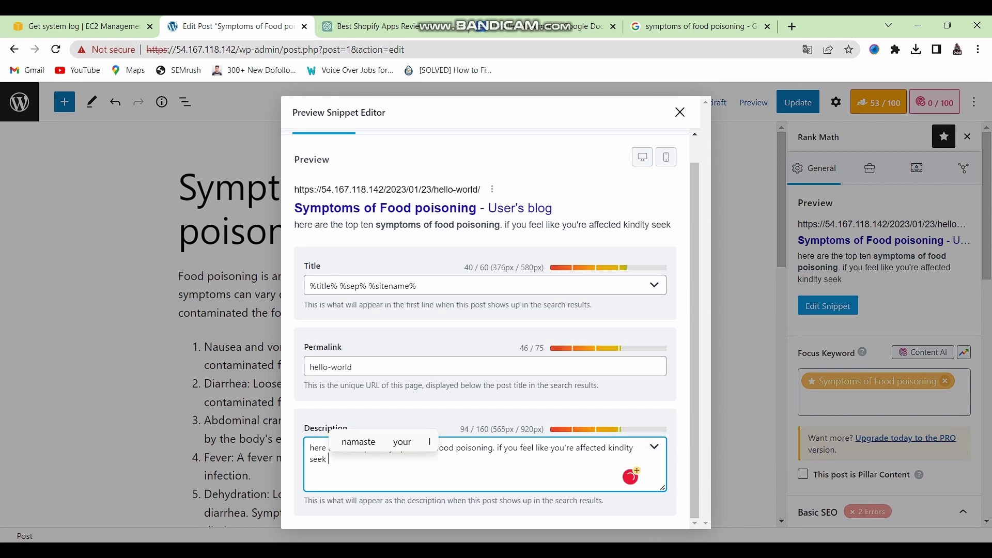
type("medical a")
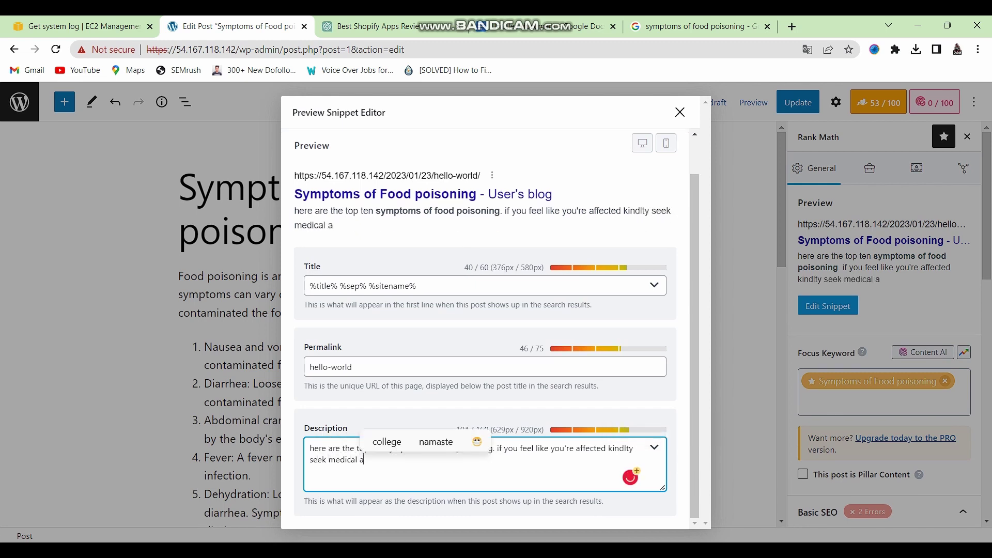
type("ttention")
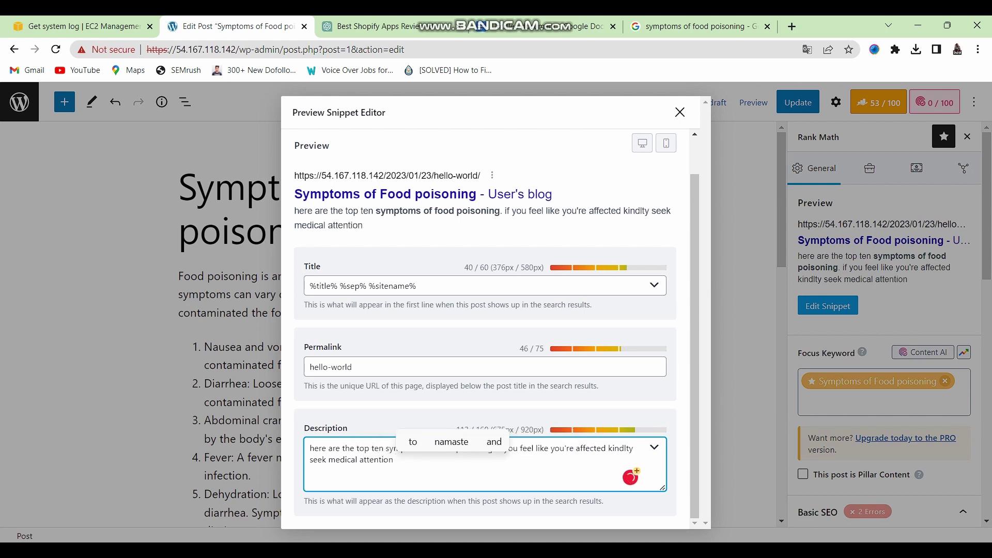
key("BackSpace")
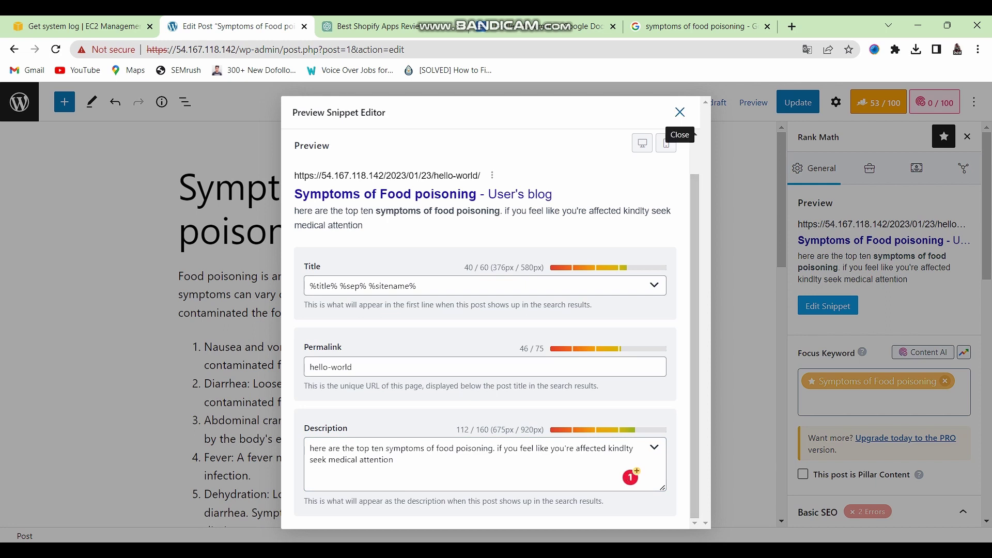
left_click(680, 112)
- Reopen the snippet editor to review the post's search preview, title, permalink and description, and close it
scroll(905, 321, "down", 3)
scroll(905, 321, "up", 3)
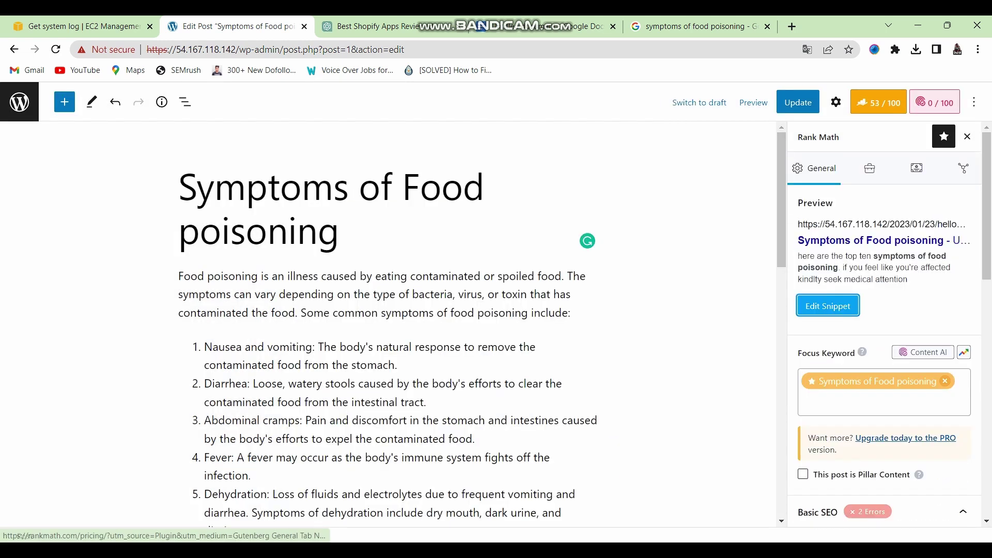
left_click(828, 306)
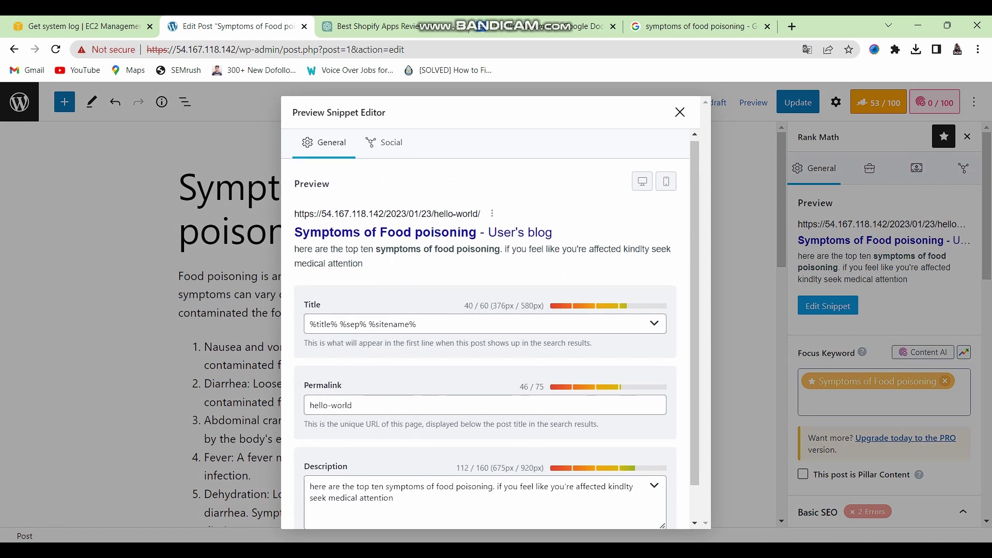
scroll(490, 331, "down", 1)
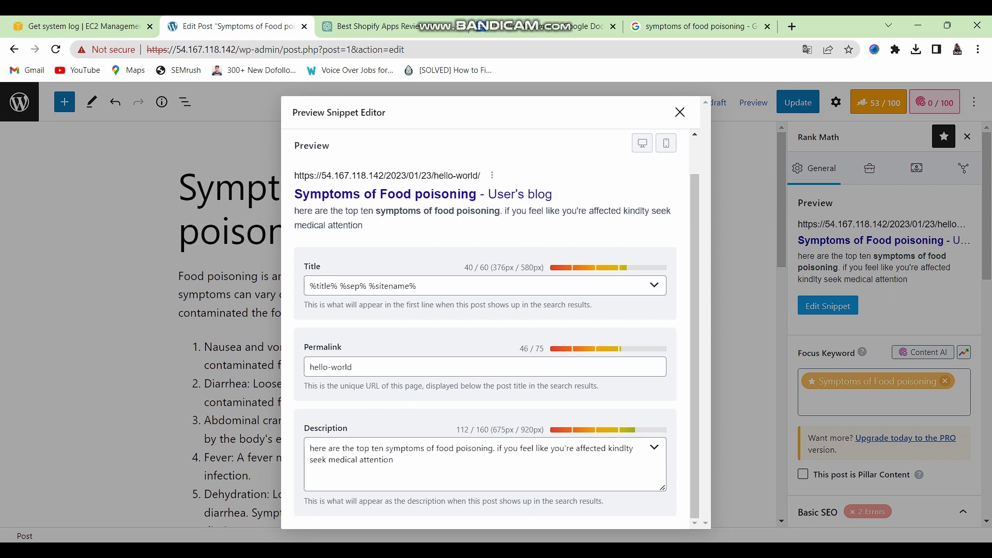
left_click(680, 112)
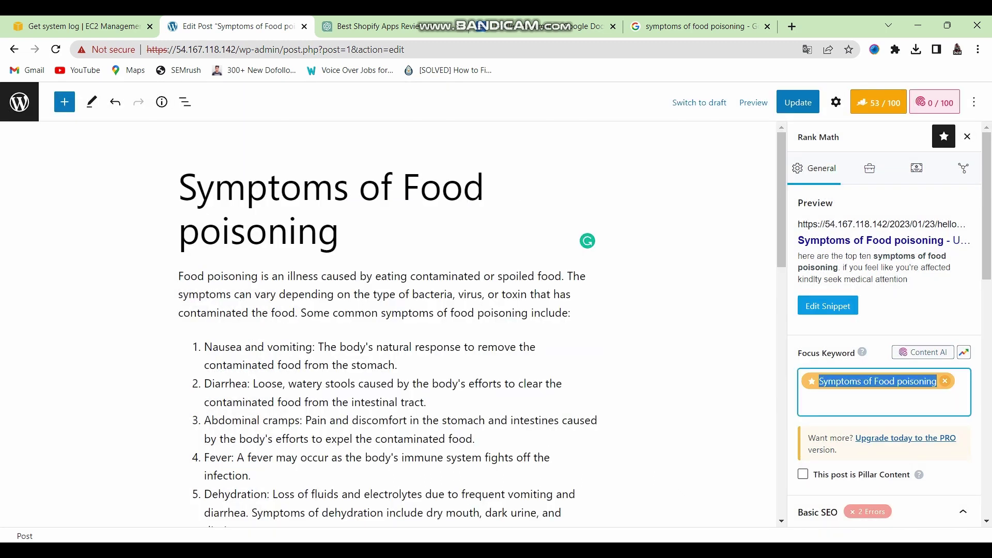
- Replace the keyword phrase in the snippet description with the exact focus keyword "Symptoms of Food poisoning" and close the snippet editor
left_click(828, 305)
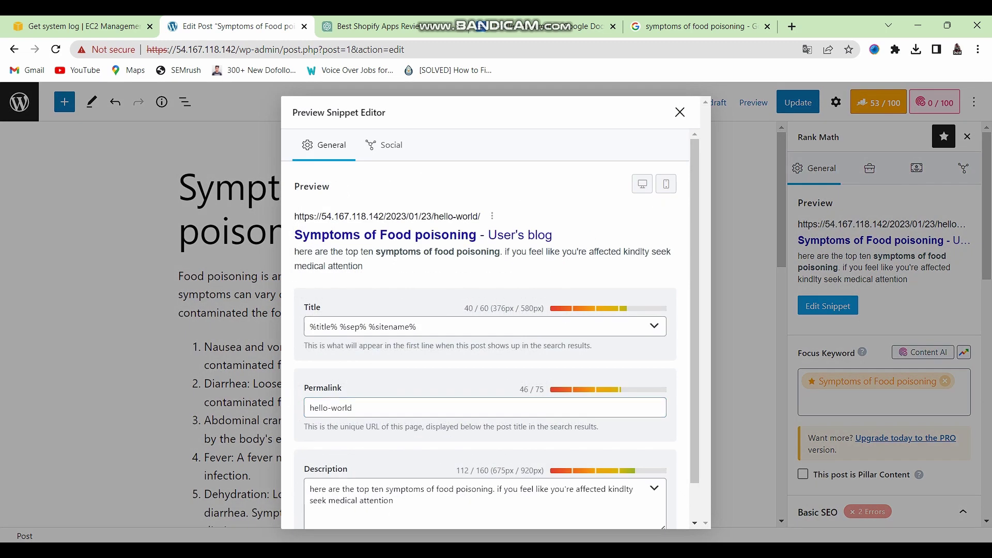
key("shift+Left")
key("shift+Left")
key("shift+Left")
key("shift+Left")
key("shift+Left")
key("shift+Left")
key("shift+Left")
key("shift+Left")
key("shift+Left")
key("shift+Left")
key("shift+Left")
key("shift+Left")
key("shift+Left")
key("shift+Left")
key("shift+Left")
key("shift+Left")
key("shift+Left")
key("shift+Left")
key("shift+Left")
key("shift+Left")
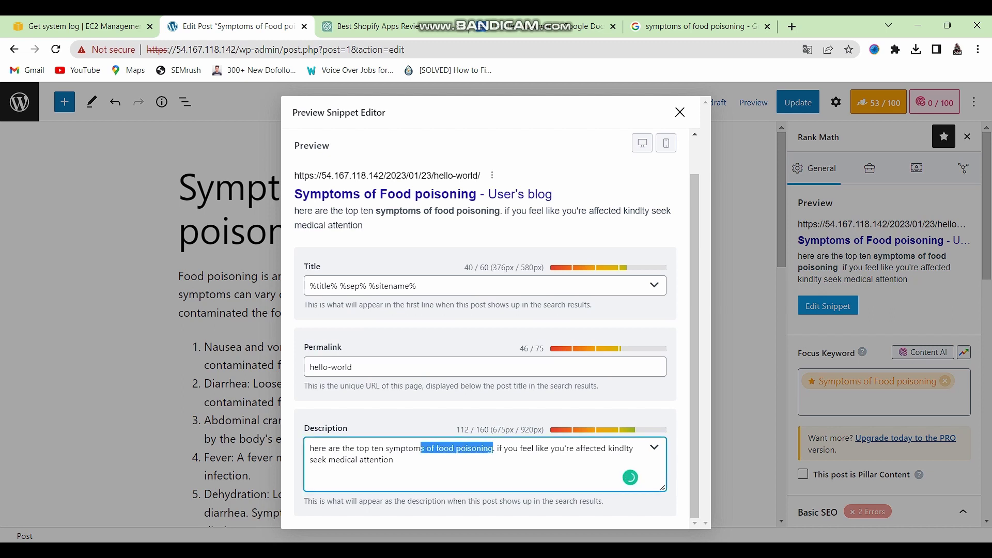
type("Symptoms of Food poisoning")
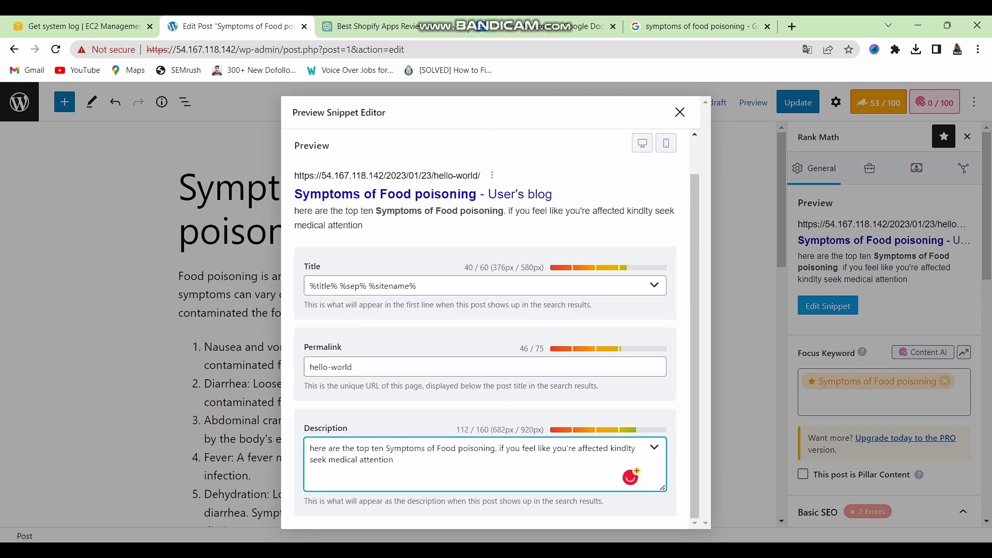
key("Tab")
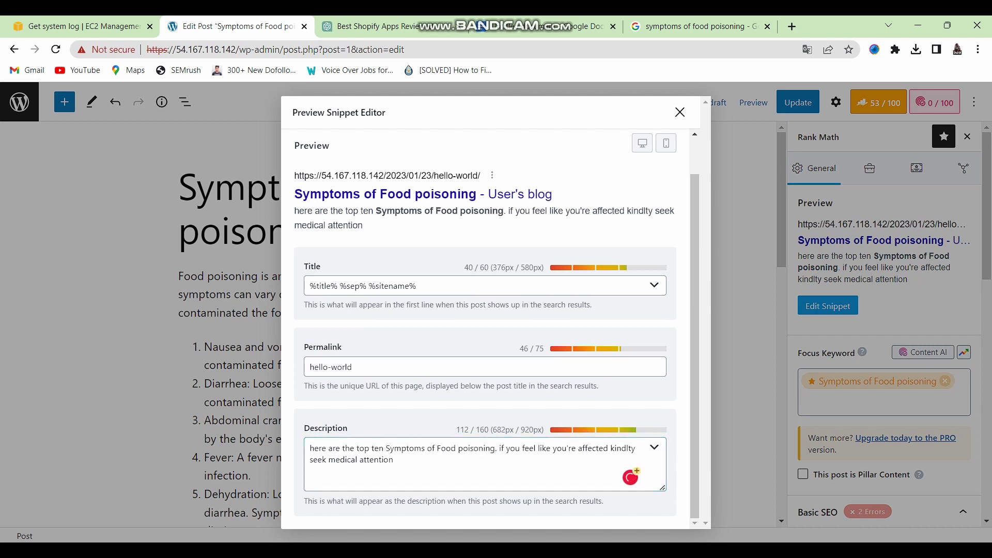
key("Escape")
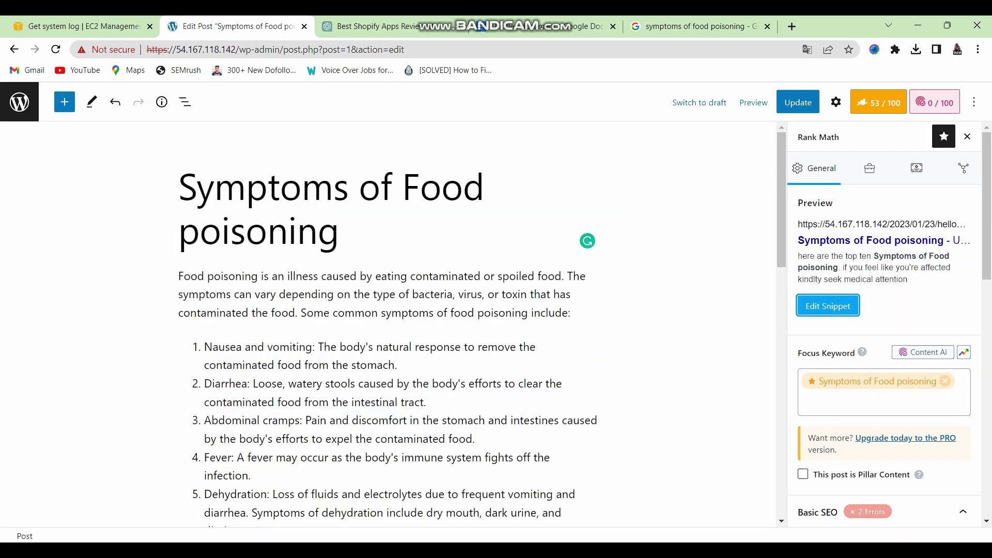
- Examine the Basic SEO checks for the focus keyword in the meta description and URL, comparing them with the snippet's fields
scroll(883, 336, "down", 5)
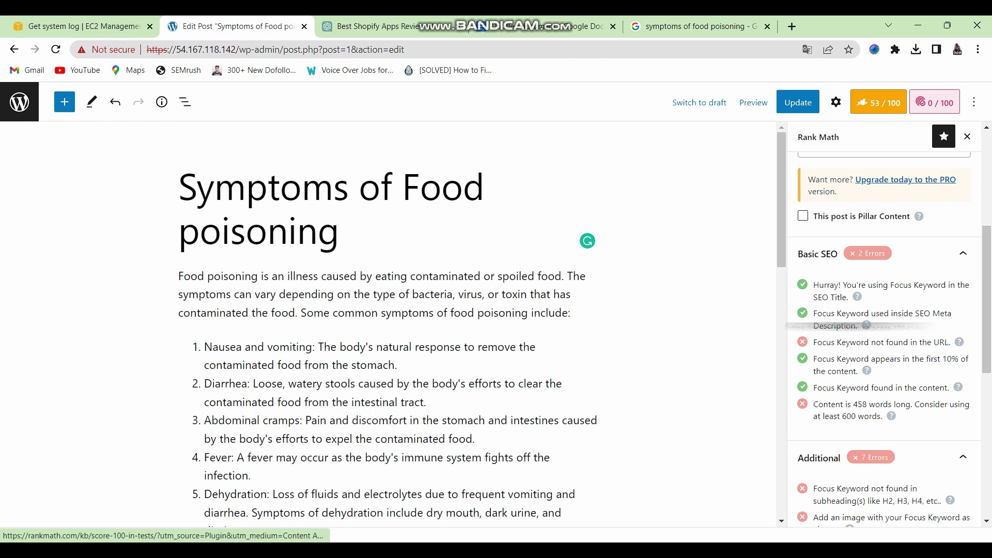
left_click_drag(812, 313, 866, 326)
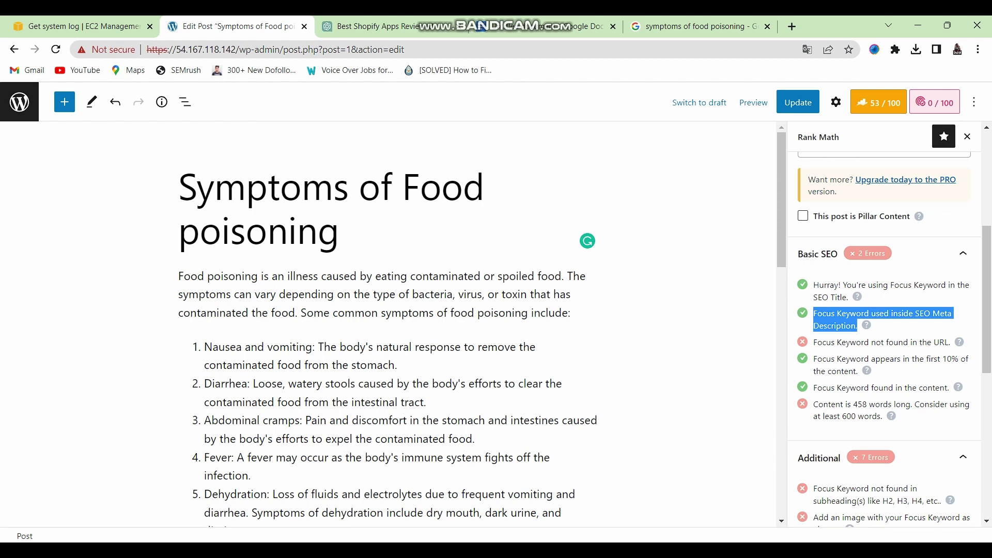
scroll(883, 330, "up", 5)
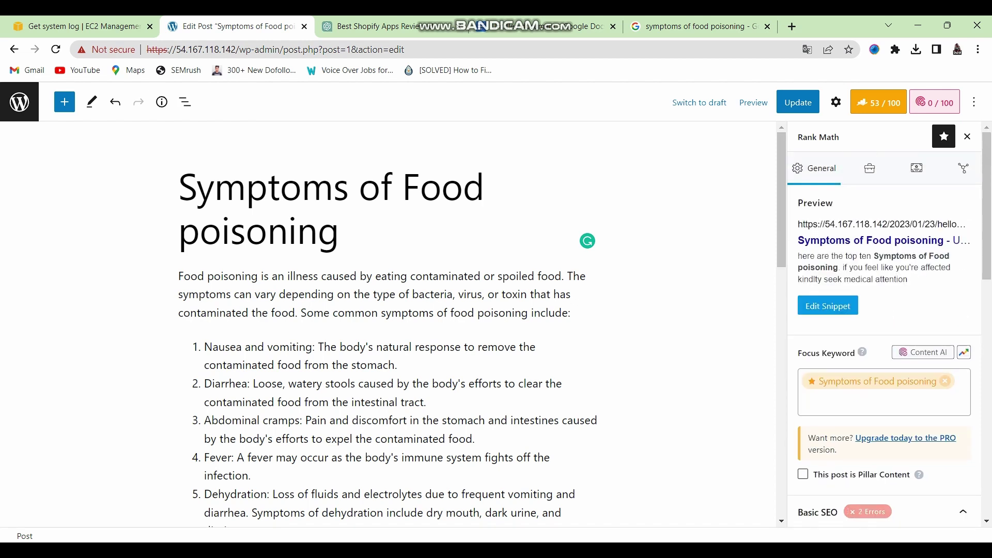
left_click(828, 305)
scroll(486, 330, "down", 1)
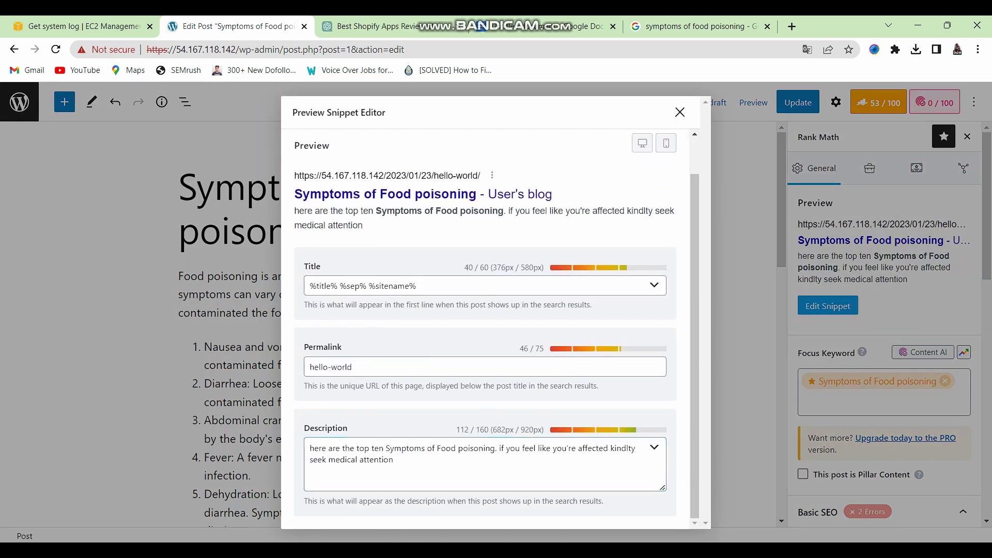
left_click(679, 112)
scroll(883, 331, "down", 6)
triple_click(882, 254)
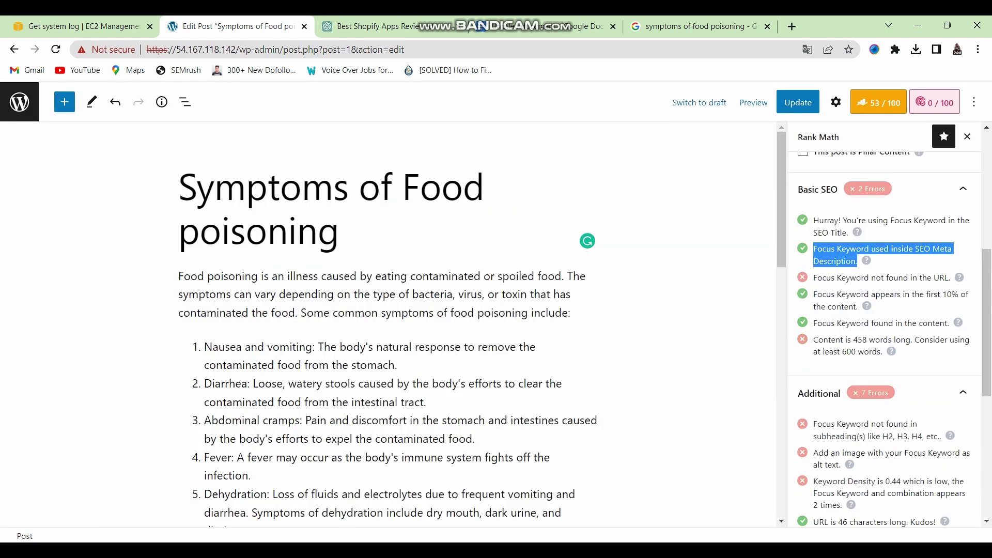
scroll(884, 331, "up", 3)
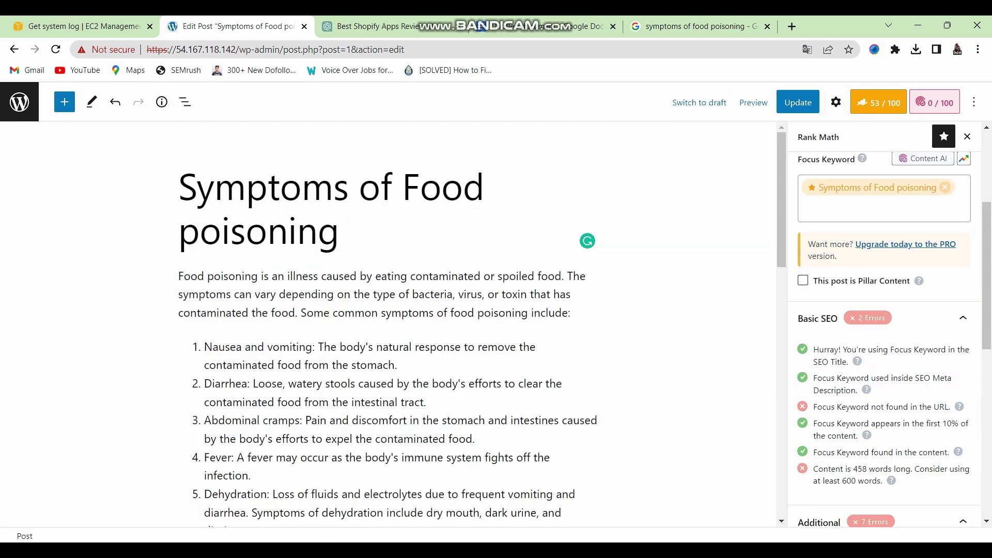
left_click_drag(813, 406, 950, 407)
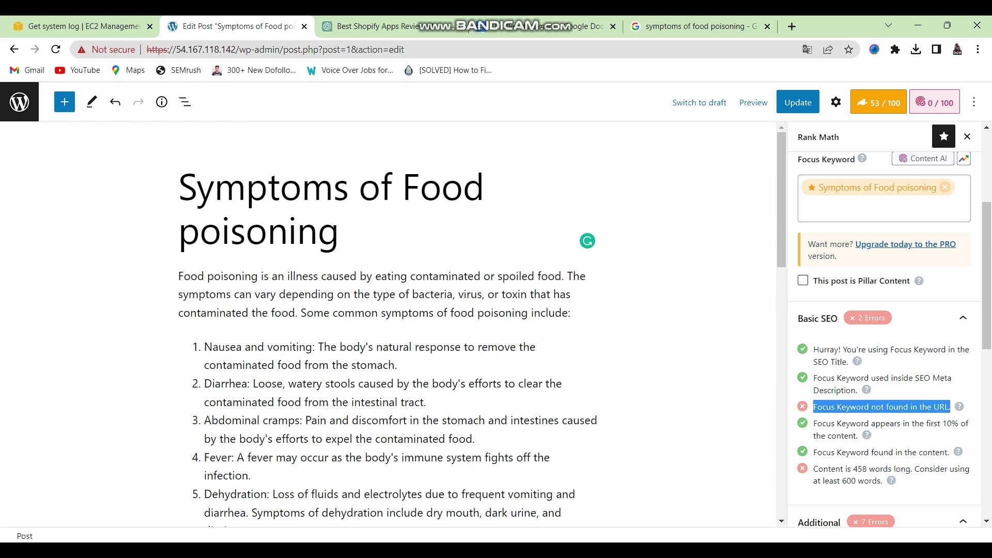
scroll(884, 330, "up", 4)
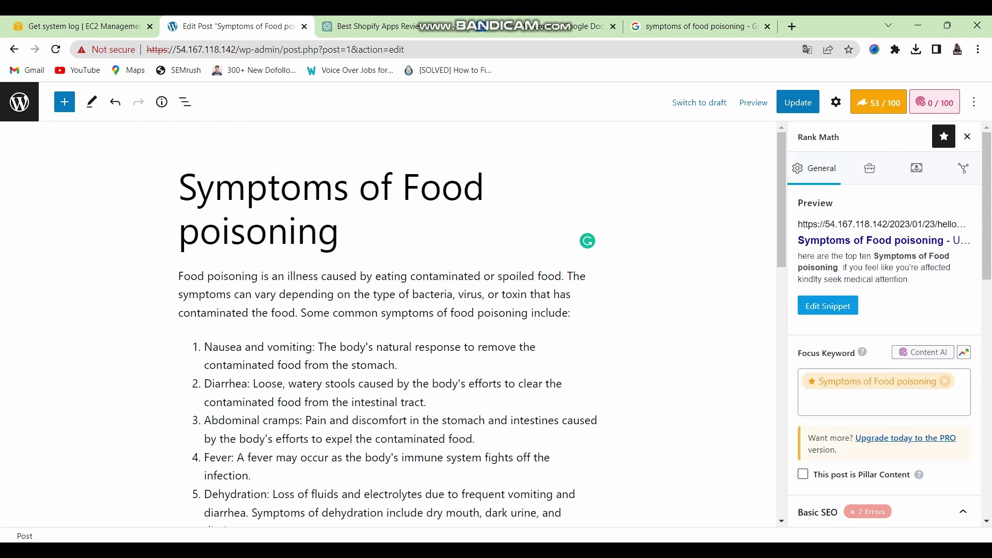
- Reopen the snippet editor and replace the permalink with the focus keyword "Symptoms of Food poisoning"
left_click(827, 305)
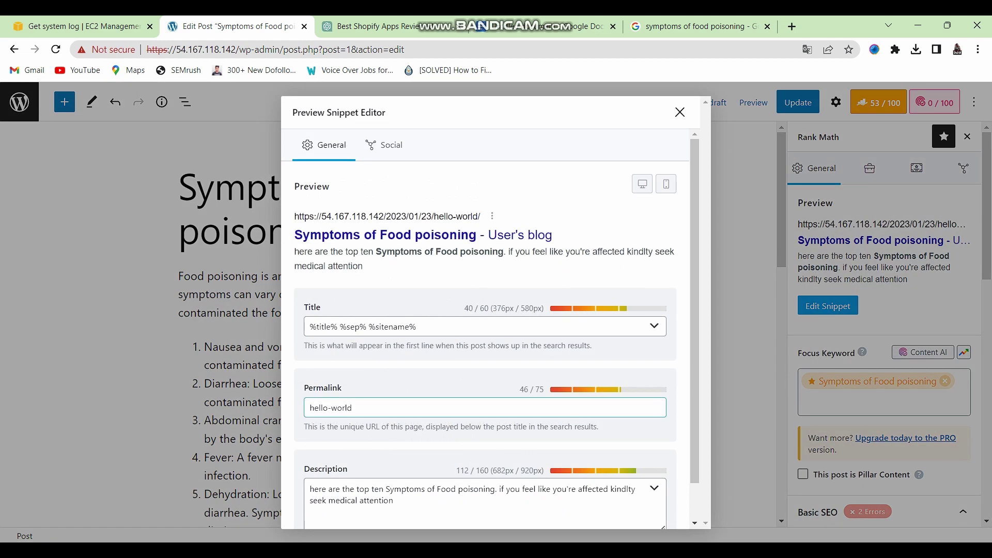
left_click(331, 408)
key("ctrl+a")
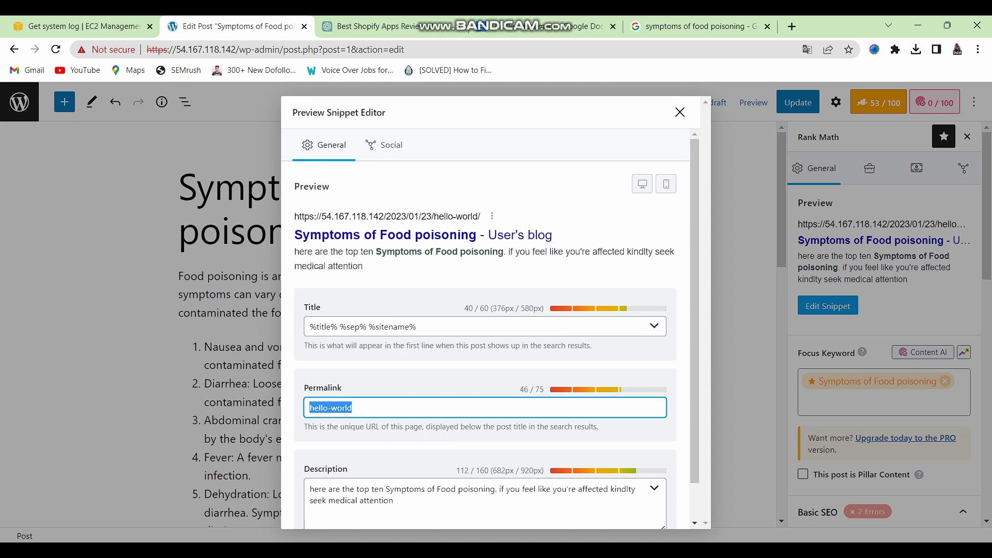
type("Symptoms of Food poisoning")
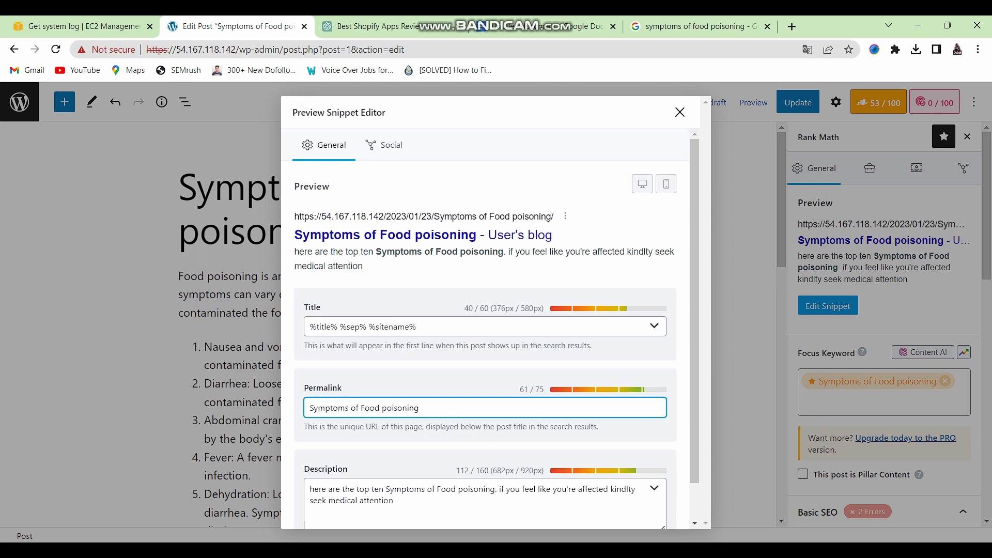
- Replace the spaces in the permalink with hyphens and commit it as symptoms-of-food-poisoning
key("BackSpace")
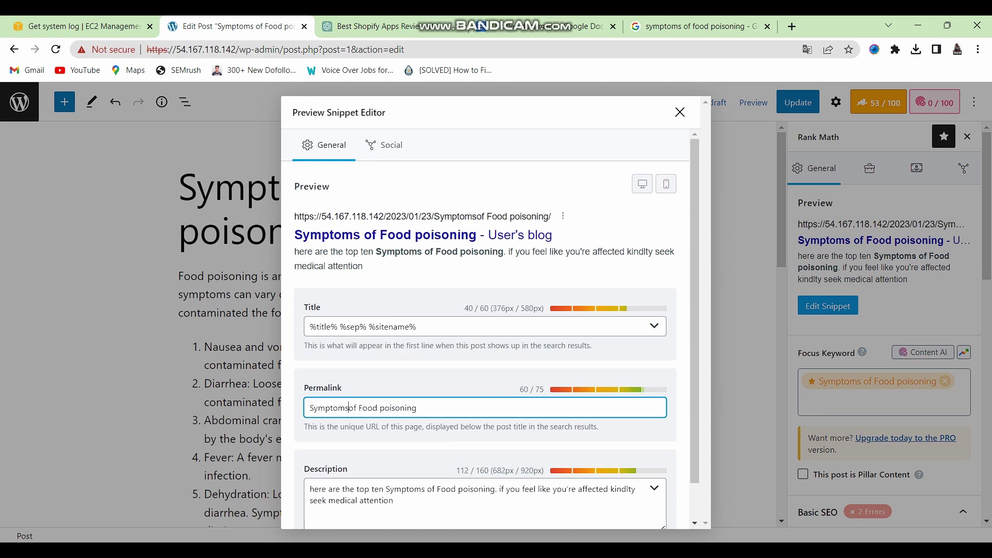
type("-")
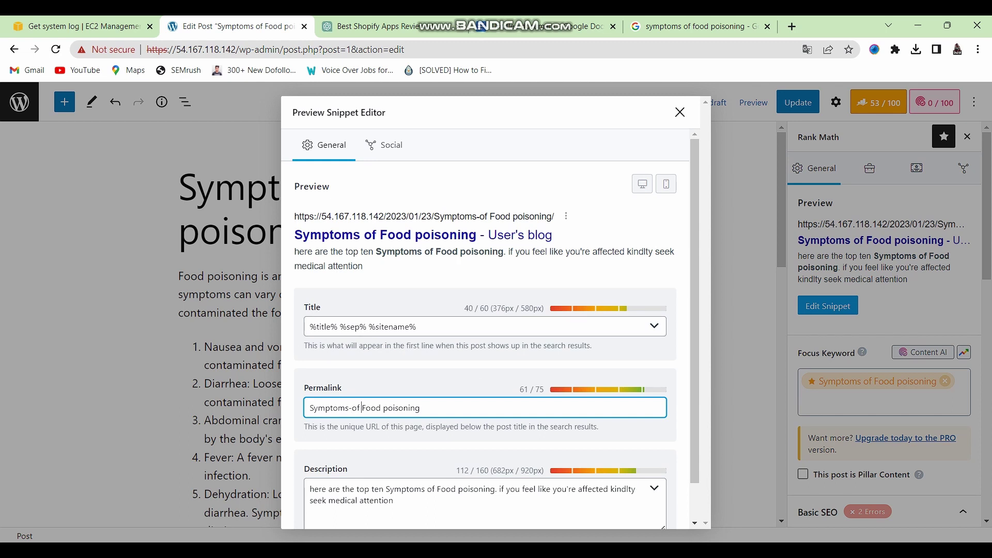
left_click(363, 407)
key("BackSpace")
type("-")
key("BackSpace")
type("-")
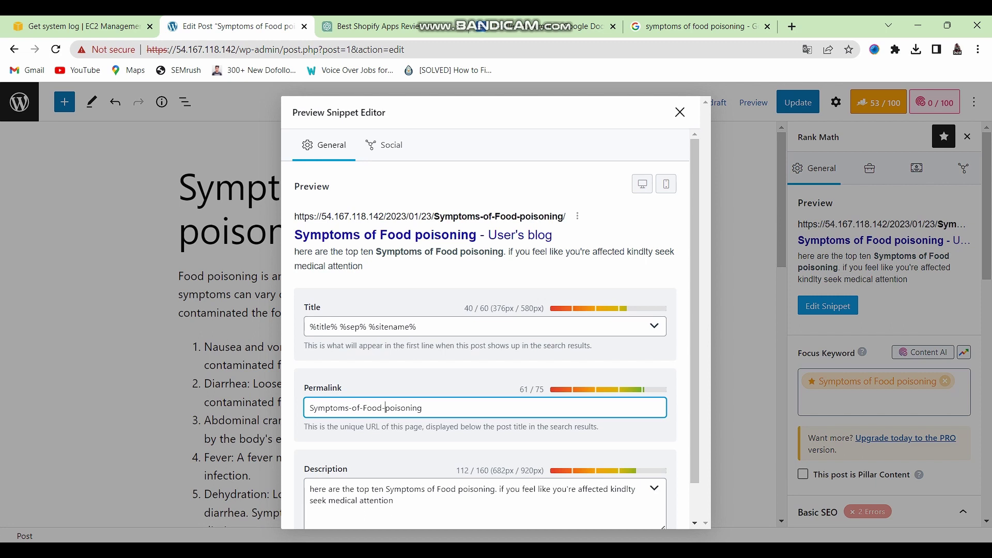
key("Tab")
key("shift+Tab")
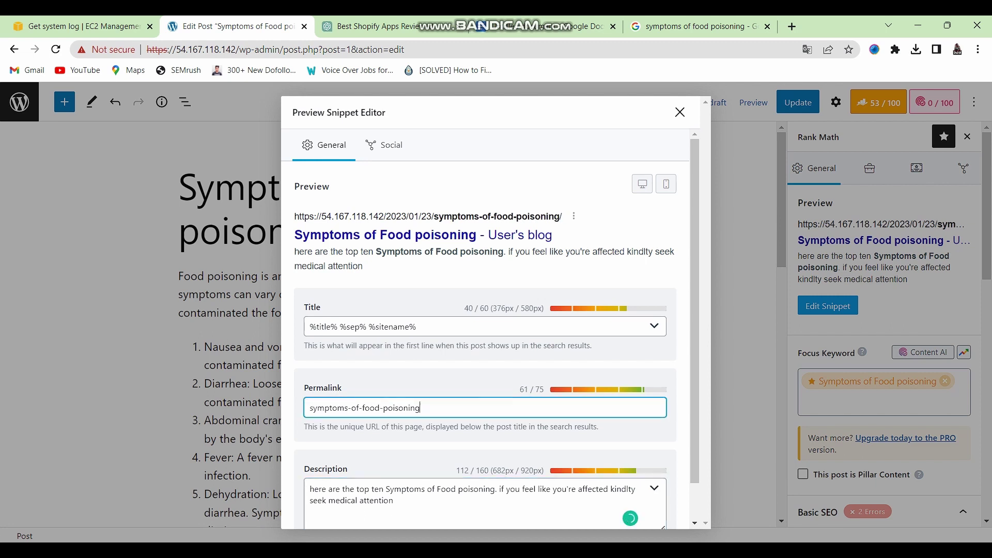
key("Tab")
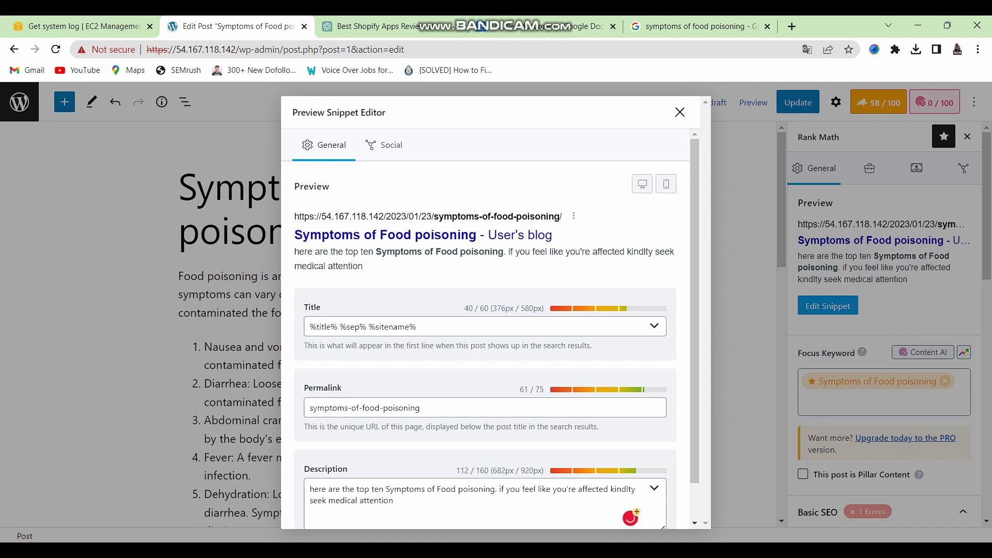
- Examine the permalink's length counter, the permalink and the description in the snippet editor, and close it
left_click(393, 407)
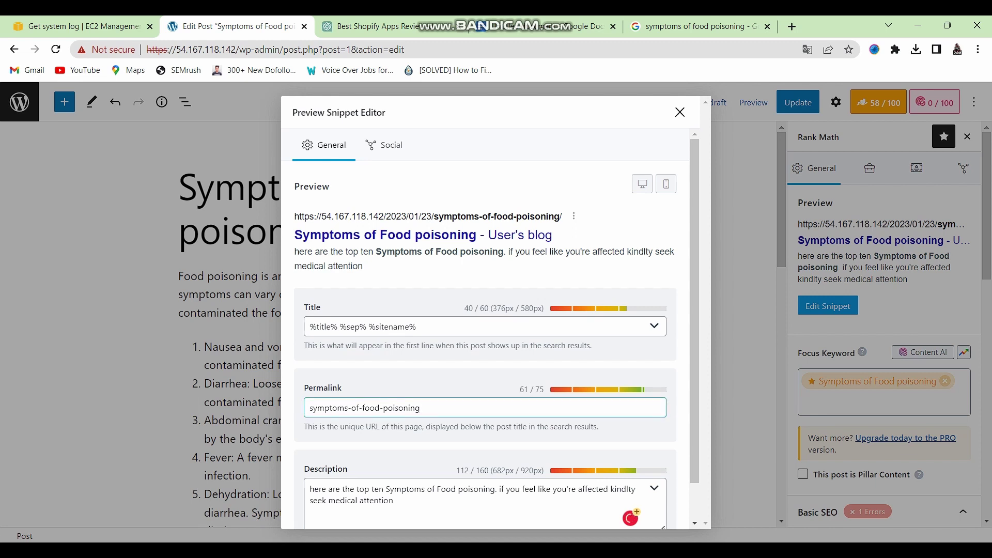
scroll(490, 328, "down", 1)
mouse_move(519, 349)
left_mouse_down()
mouse_move(544, 348)
mouse_move(519, 348)
left_mouse_up()
left_click(544, 348)
left_click(544, 349)
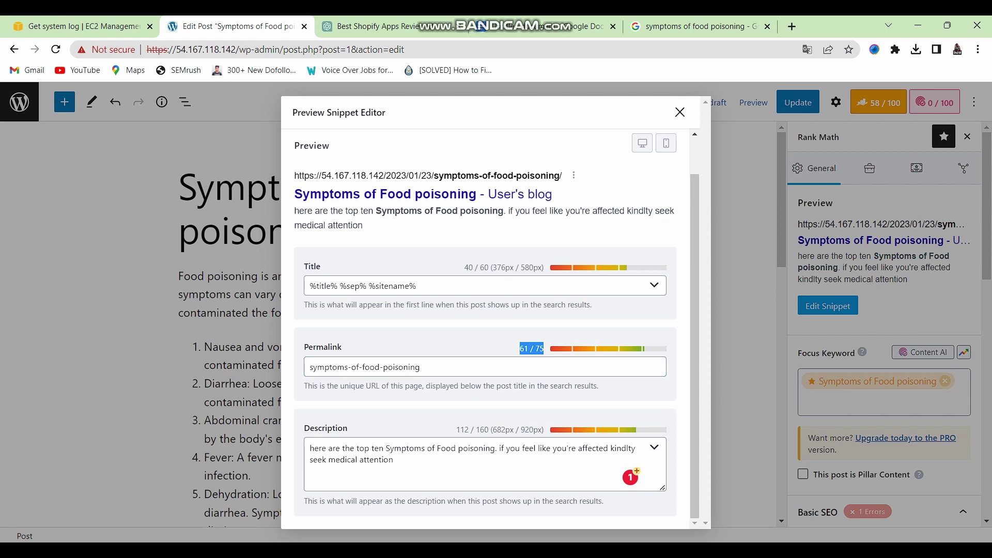
left_click(519, 348)
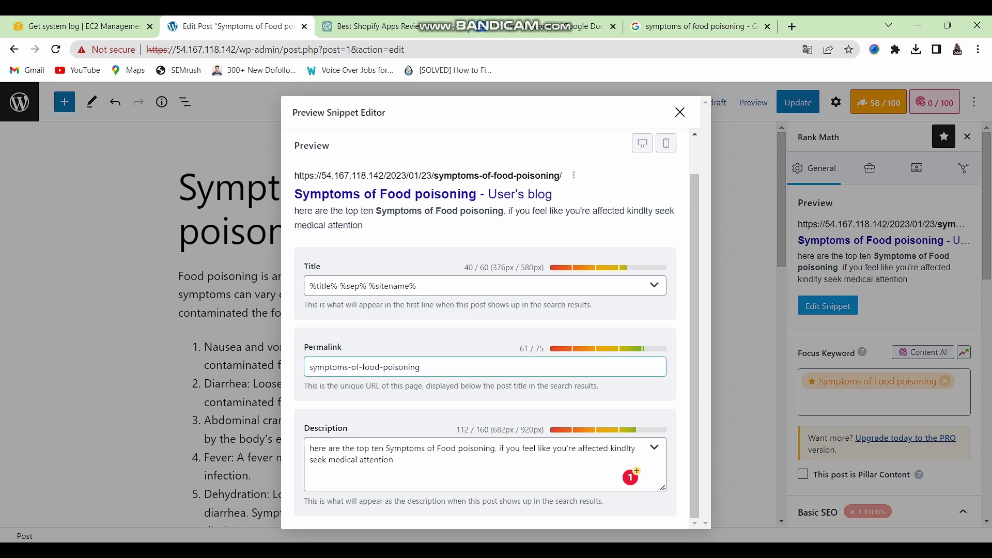
left_click_drag(520, 349, 544, 348)
left_click(537, 349)
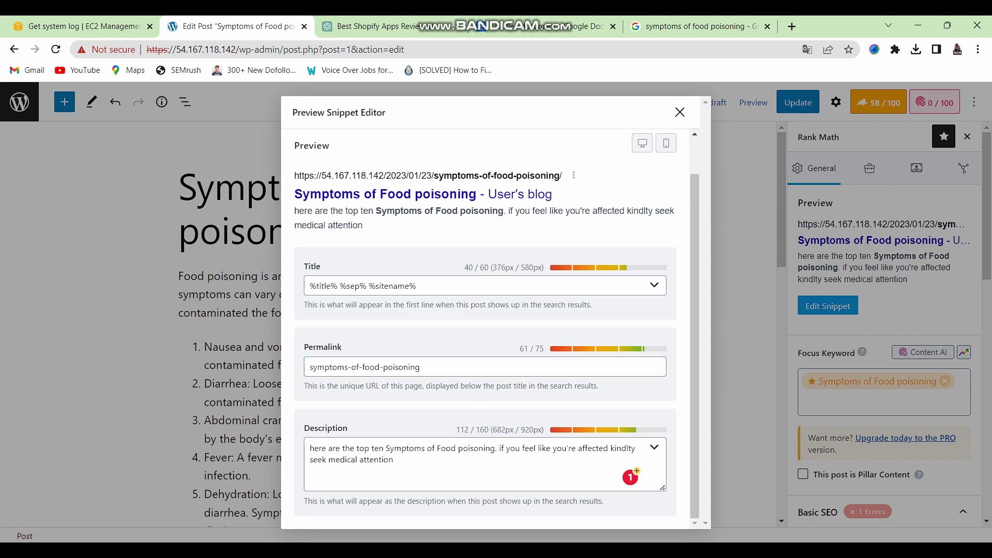
left_click_drag(396, 460, 309, 449)
left_click(397, 460)
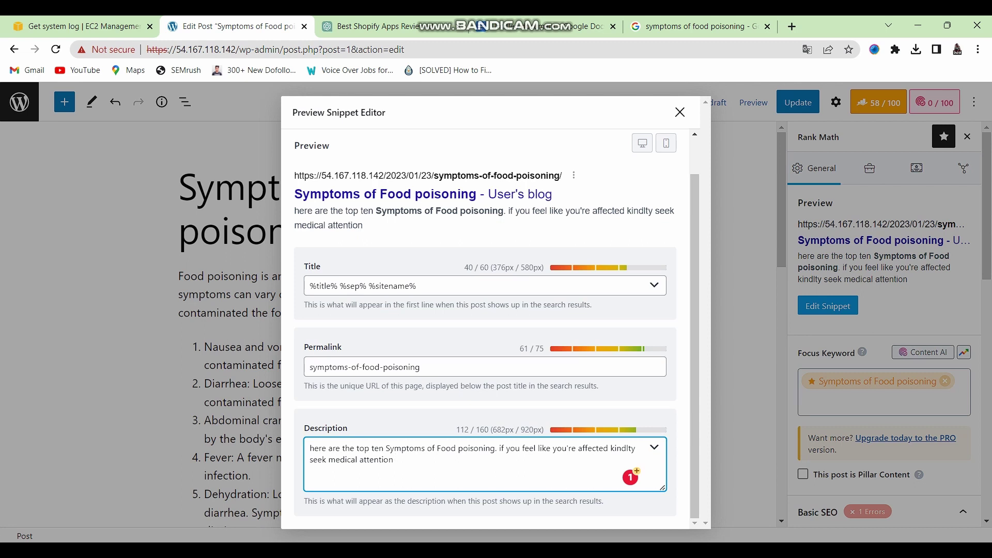
left_click(422, 367)
left_click(448, 341)
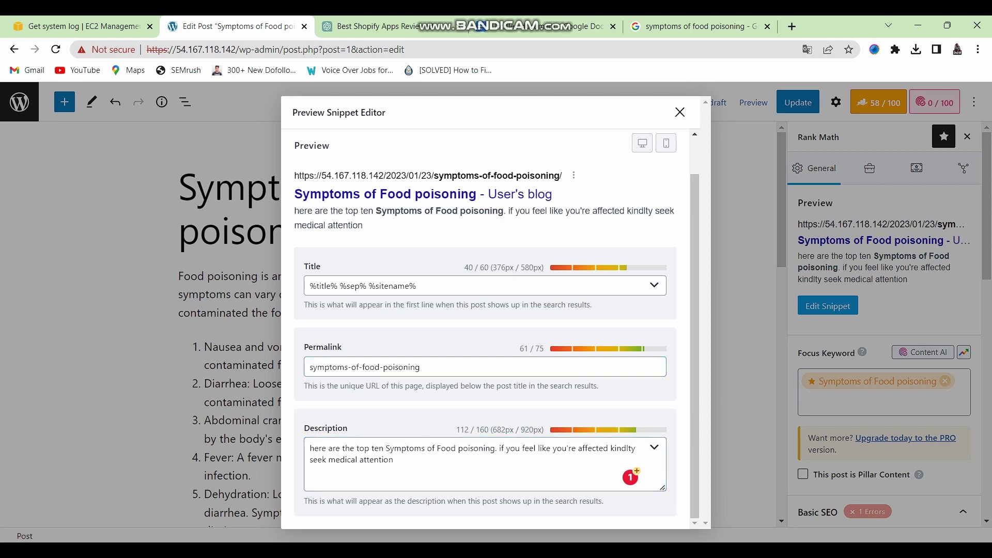
left_click_drag(420, 367, 309, 367)
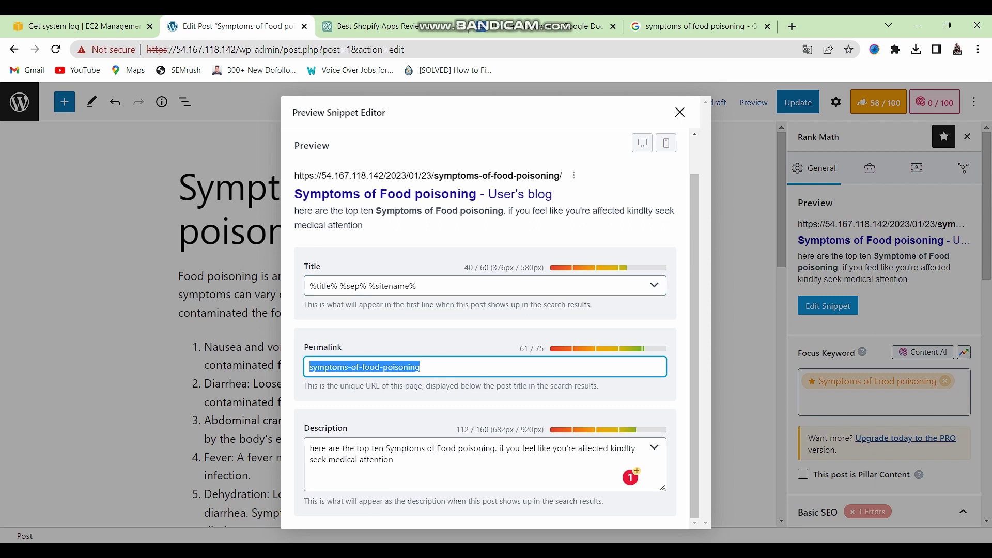
left_click(679, 112)
- Examine the Basic SEO and Additional checks, comparing the content length requirement with the post's text down to its last paragraph
scroll(884, 336, "down", 4)
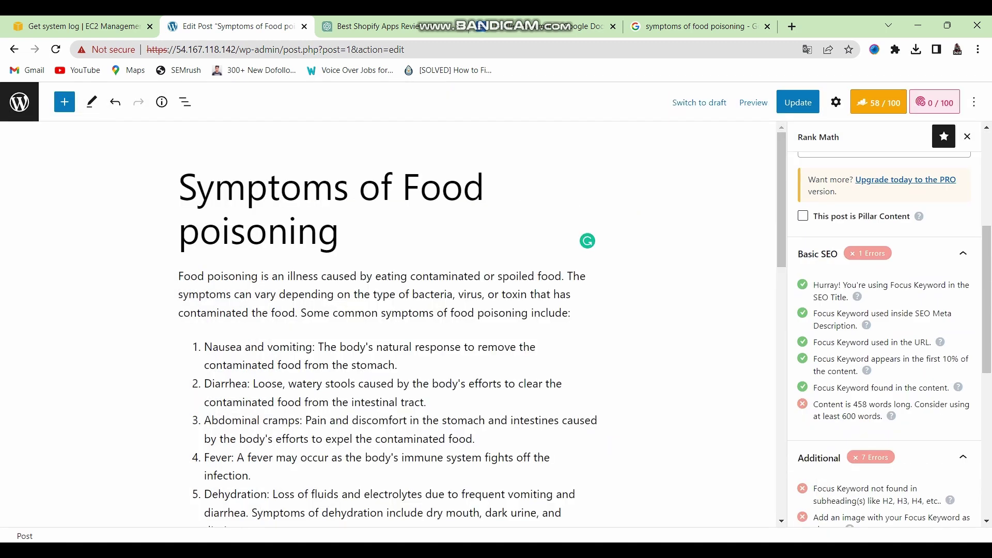
scroll(884, 336, "up", 3)
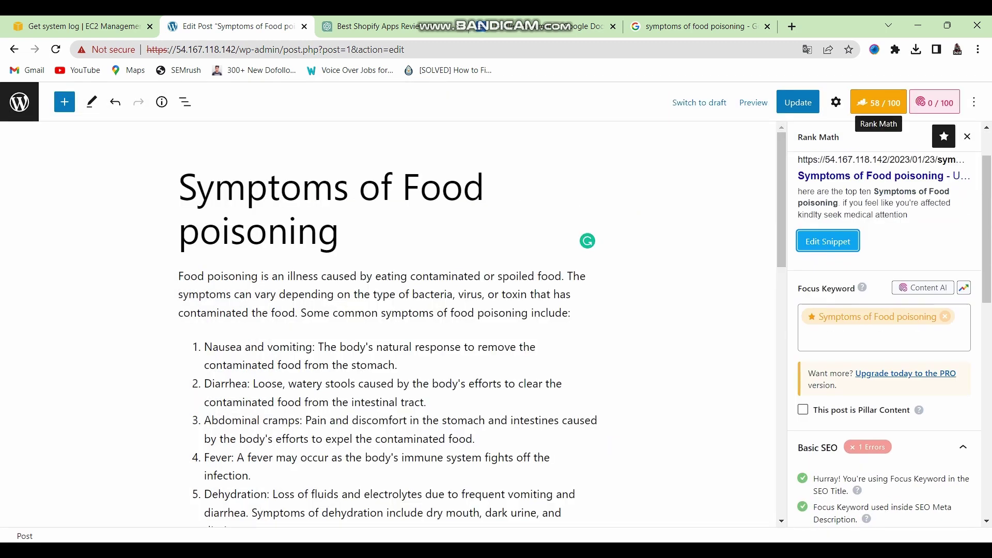
scroll(889, 361, "down", 4)
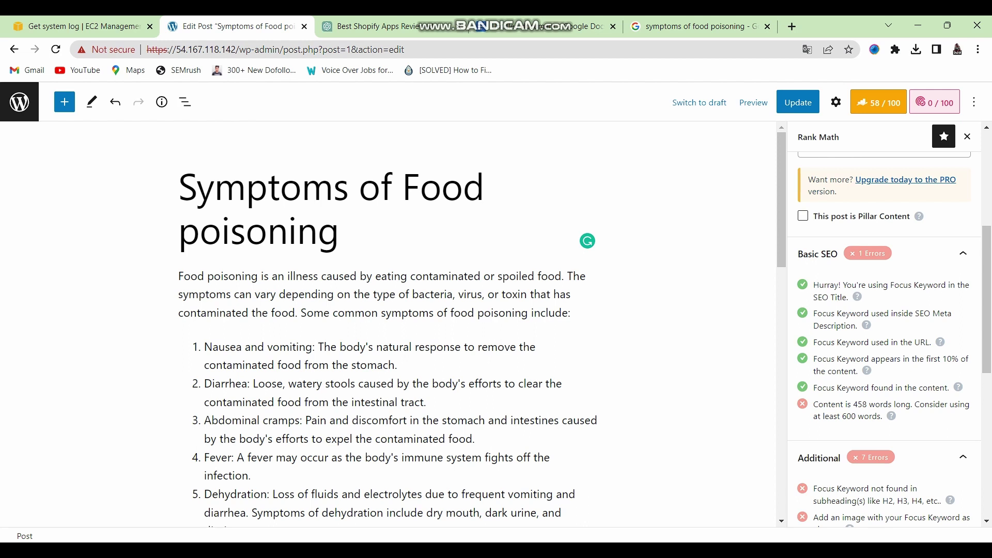
scroll(883, 335, "down", 3)
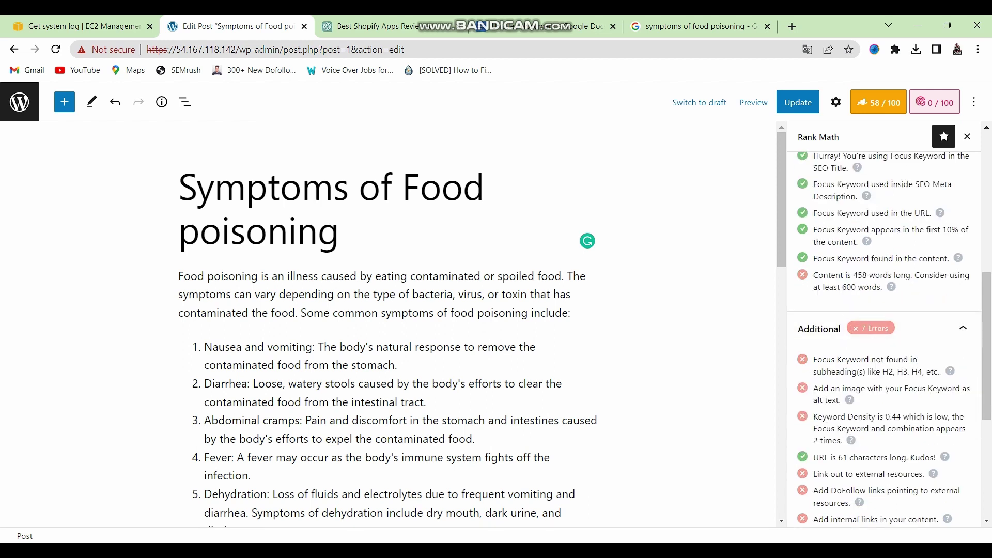
left_click_drag(882, 288, 813, 275)
scroll(393, 326, "down", 14)
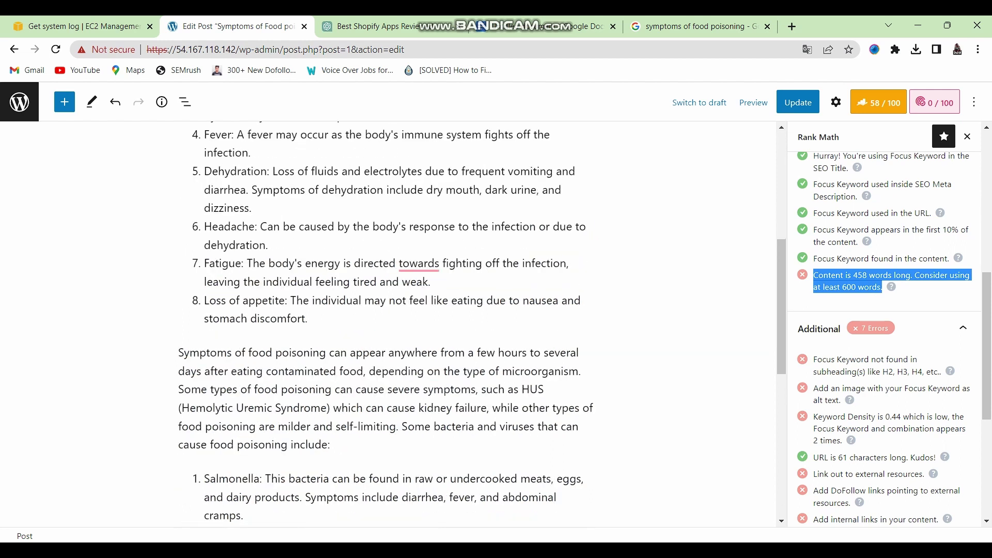
scroll(393, 326, "up", 15)
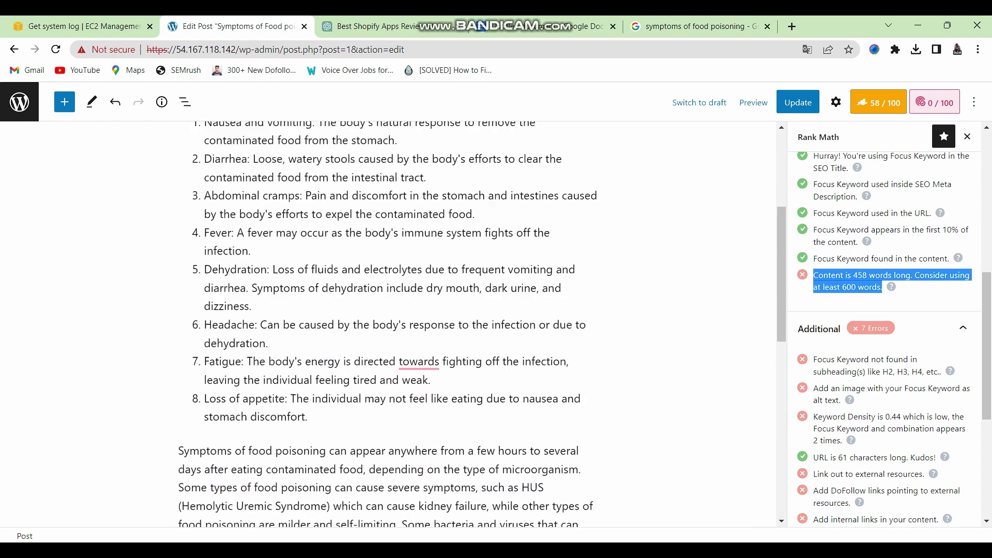
scroll(393, 325, "down", 6)
scroll(392, 325, "down", 8)
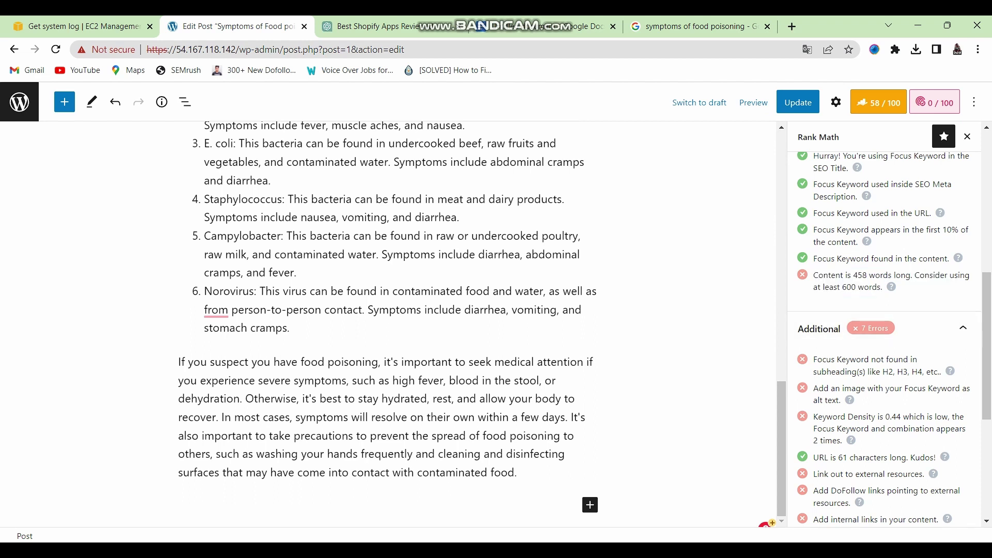
left_click_drag(847, 275, 867, 275)
scroll(398, 426, "up", 1)
left_click(398, 426)
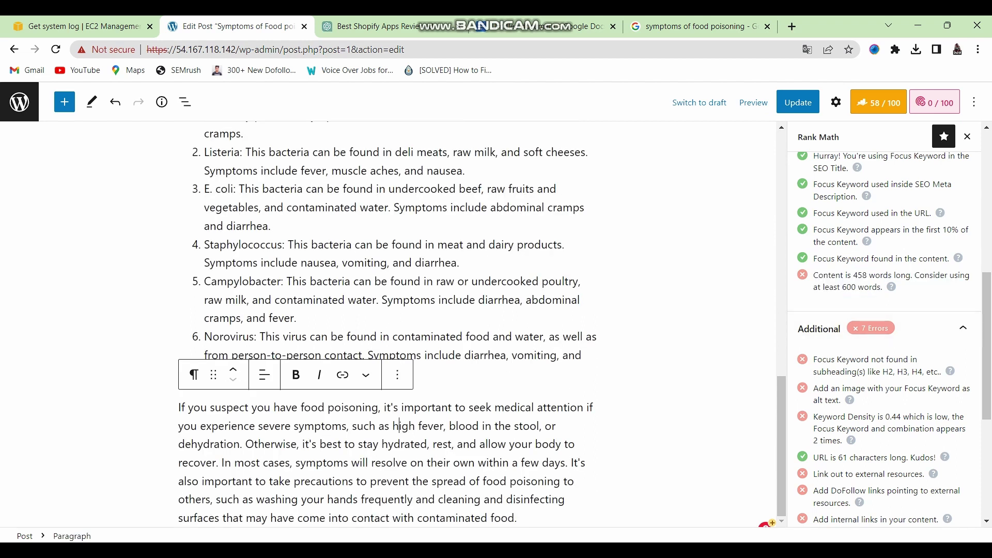
- Switch to ChatGPT and regenerate the response to "describe symptoms of food poisoning in 650 words"
key("ctrl+Tab")
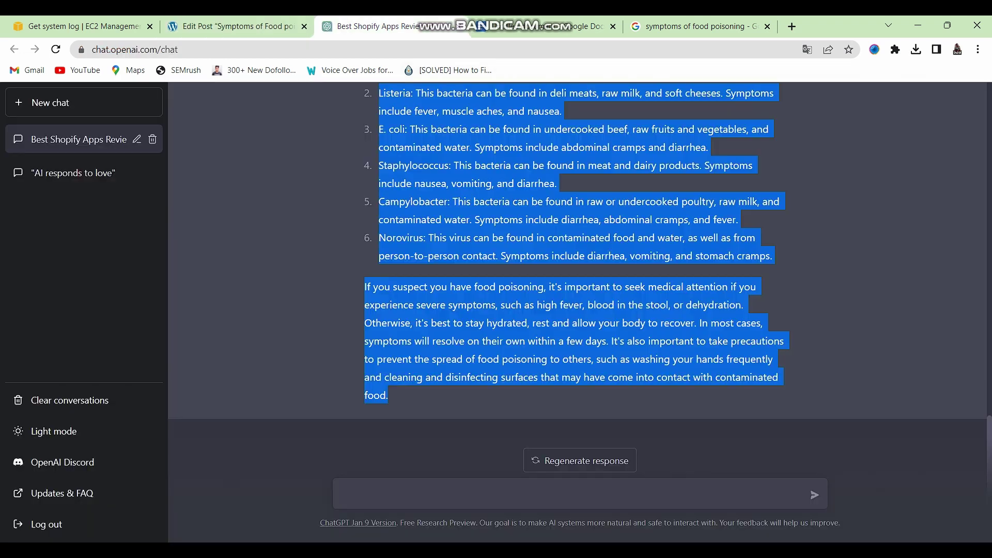
scroll(577, 279, "up", 5)
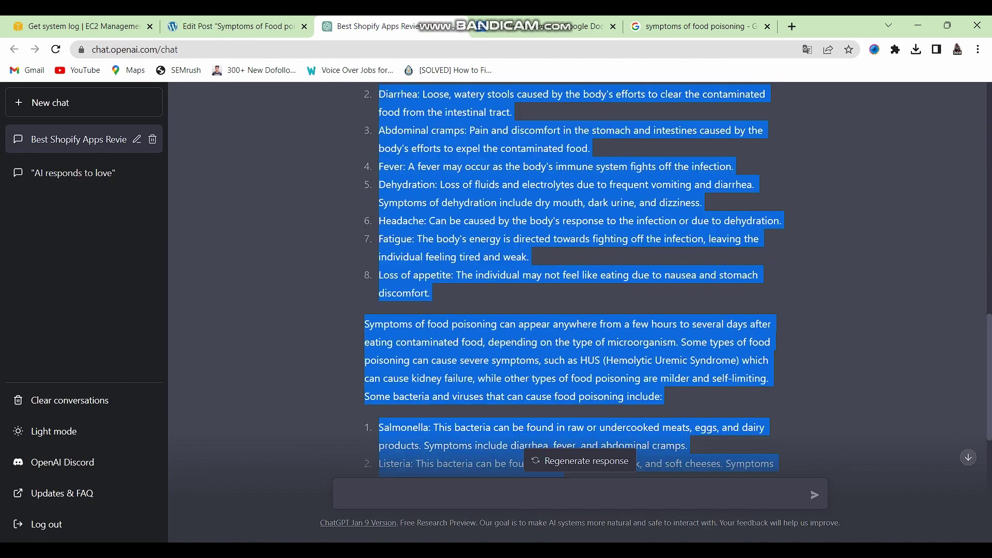
scroll(577, 279, "down", 5)
scroll(577, 279, "up", 14)
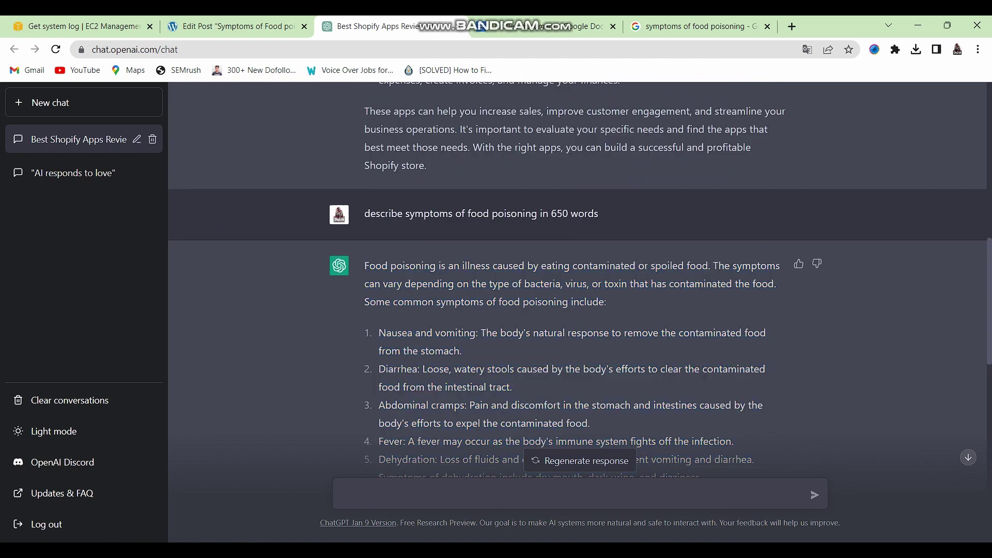
scroll(577, 279, "down", 14)
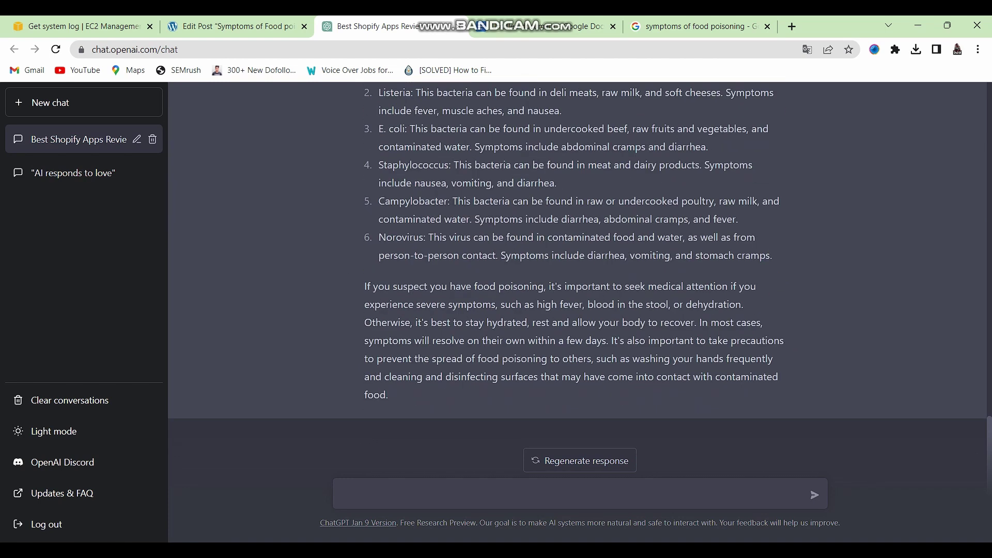
left_click(579, 460)
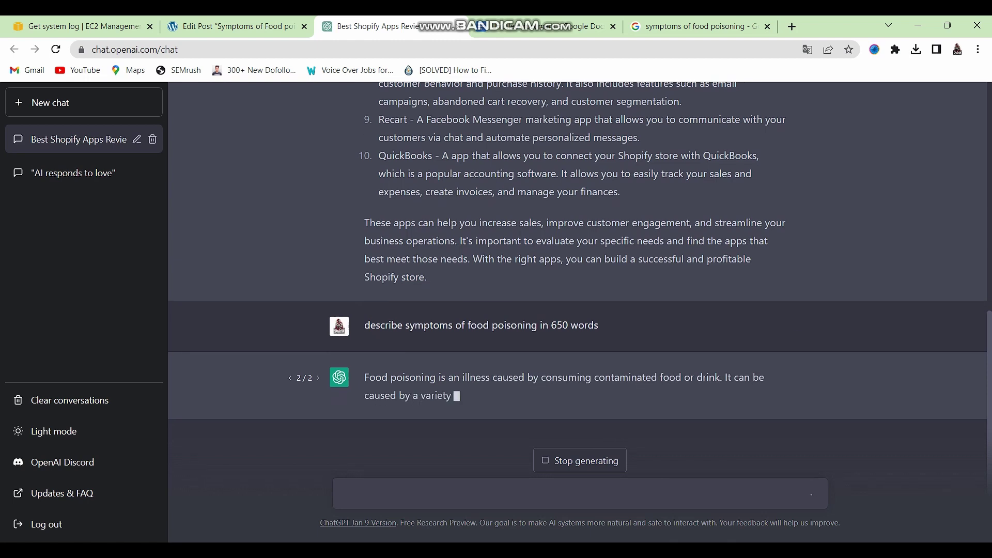
left_click_drag(365, 376, 331, 360)
left_click(331, 361)
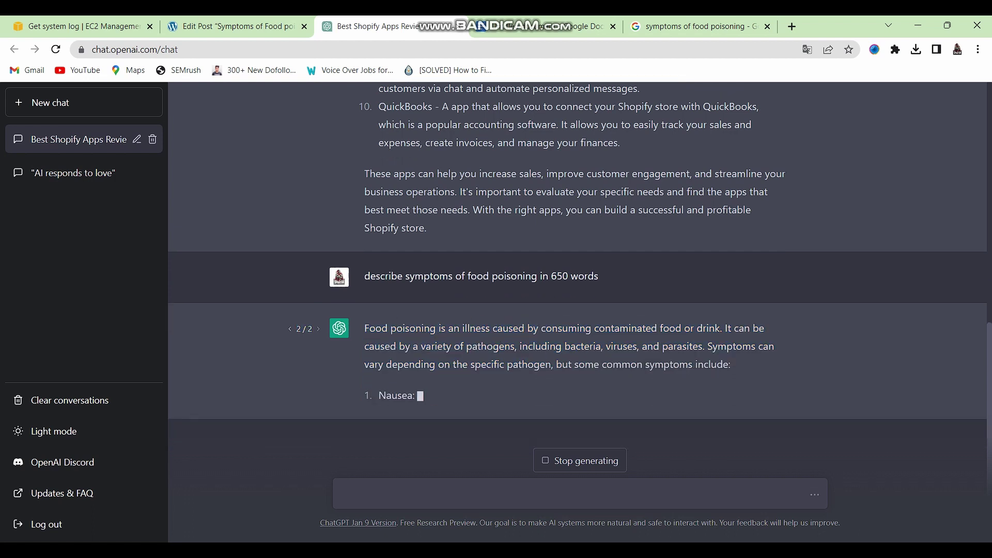
- Copy the regenerated answer's introductory paragraph and paste it into the WordPress post as a new paragraph below the opening one
left_click_drag(364, 329, 733, 380)
key("ctrl+c")
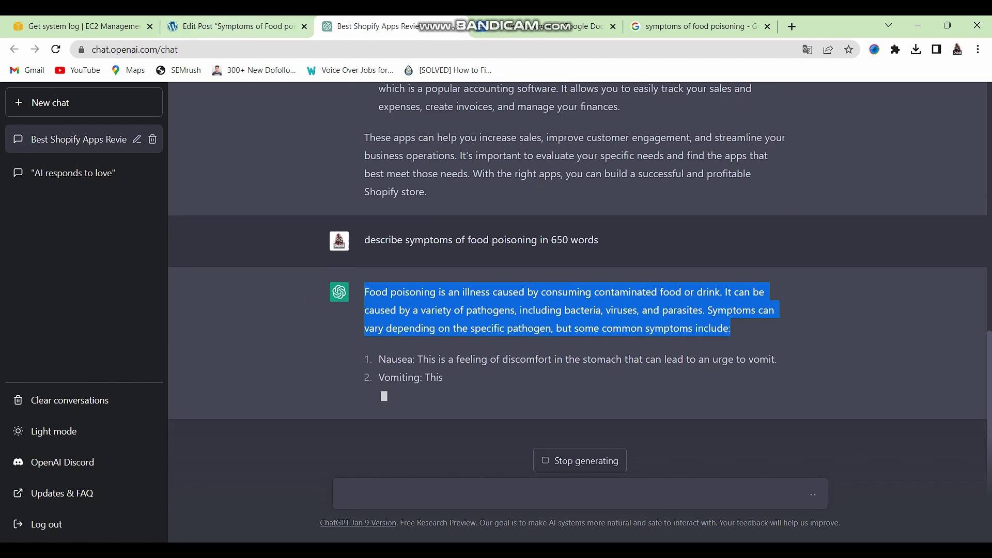
key("ctrl+Page_Up")
scroll(387, 310, "up", 15)
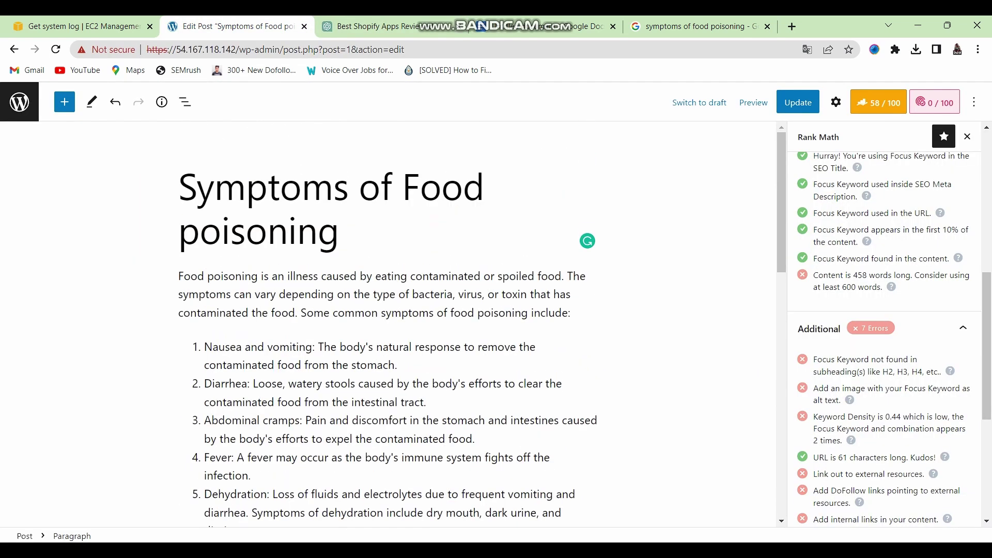
left_click(571, 313)
key("Return")
key("ctrl+v")
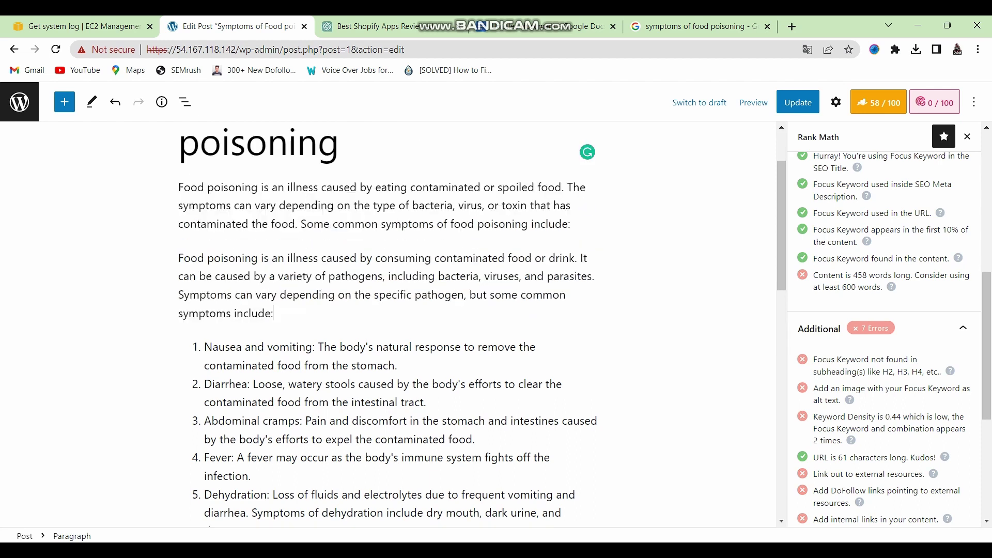
- Check the content length in the post's Basic SEO results and switch back to the ChatGPT answer
scroll(387, 310, "down", 15)
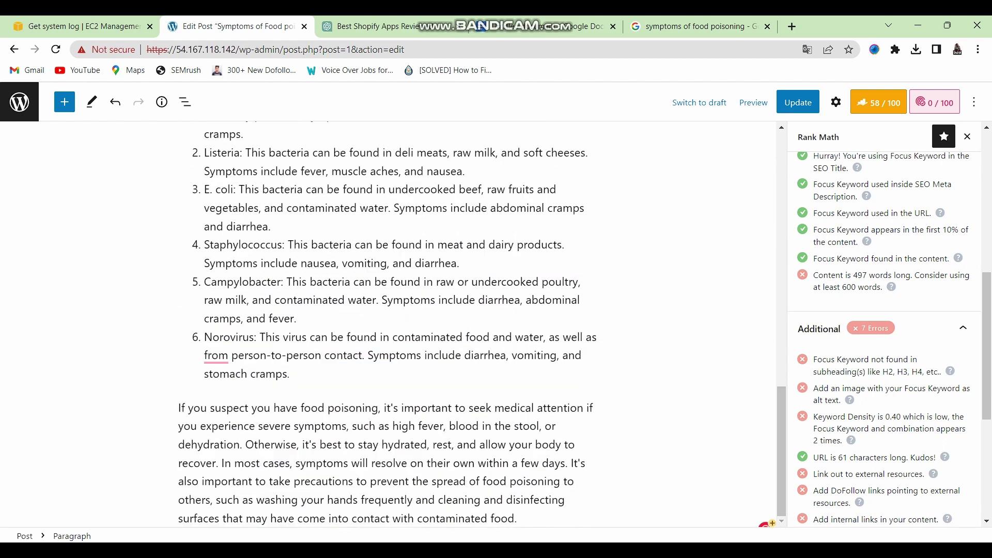
scroll(387, 323, "up", 2)
left_click(546, 26)
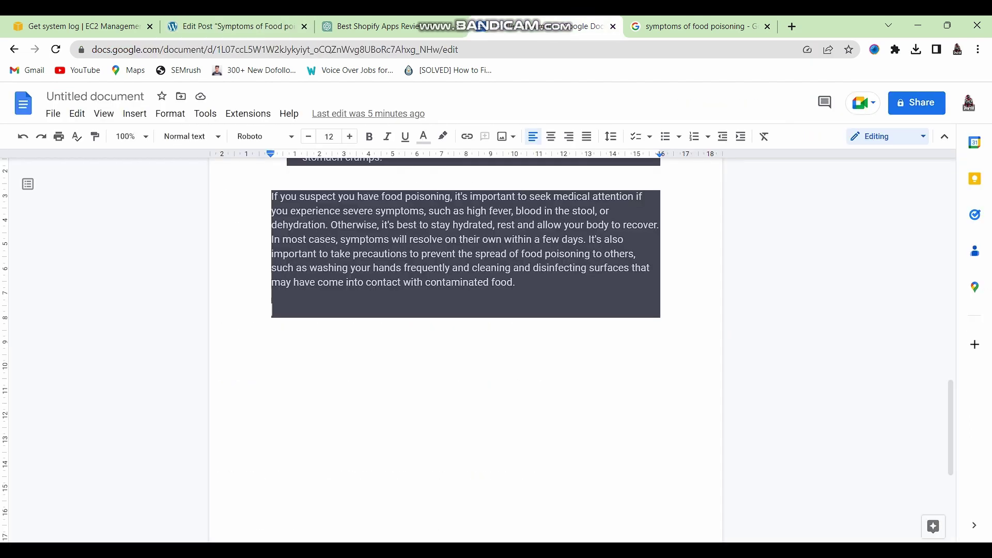
key("ctrl+Page_Up")
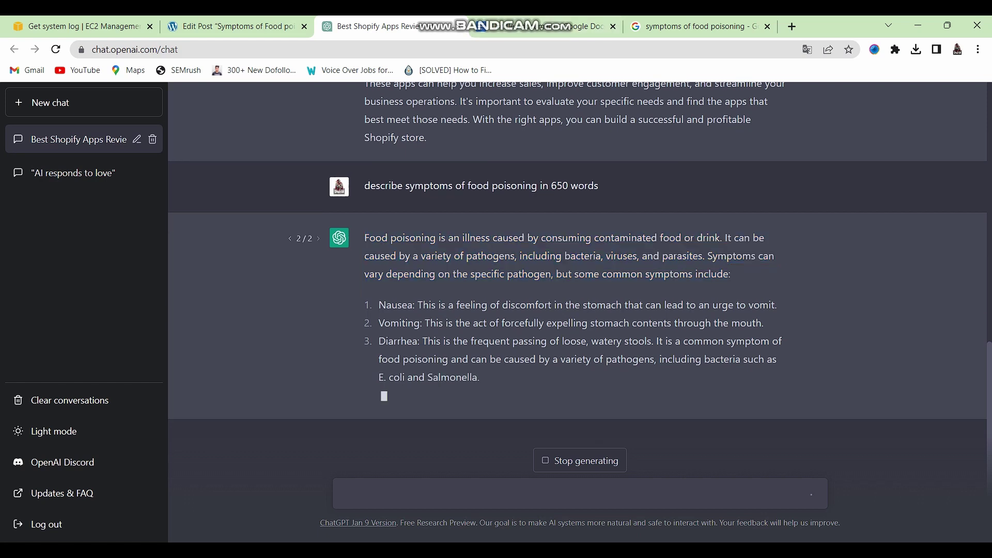
- Copy the numbered symptoms from Nausea to Abdominal pain in the ChatGPT answer and paste them as a list after the WordPress post's last paragraph
left_click_drag(379, 305, 485, 385)
key("ctrl+c")
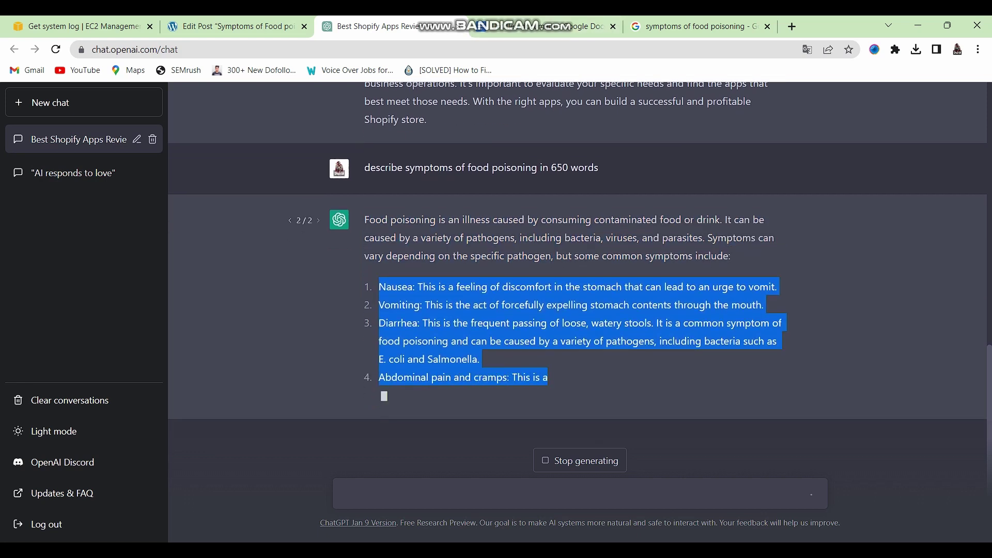
key("ctrl+Page_Up")
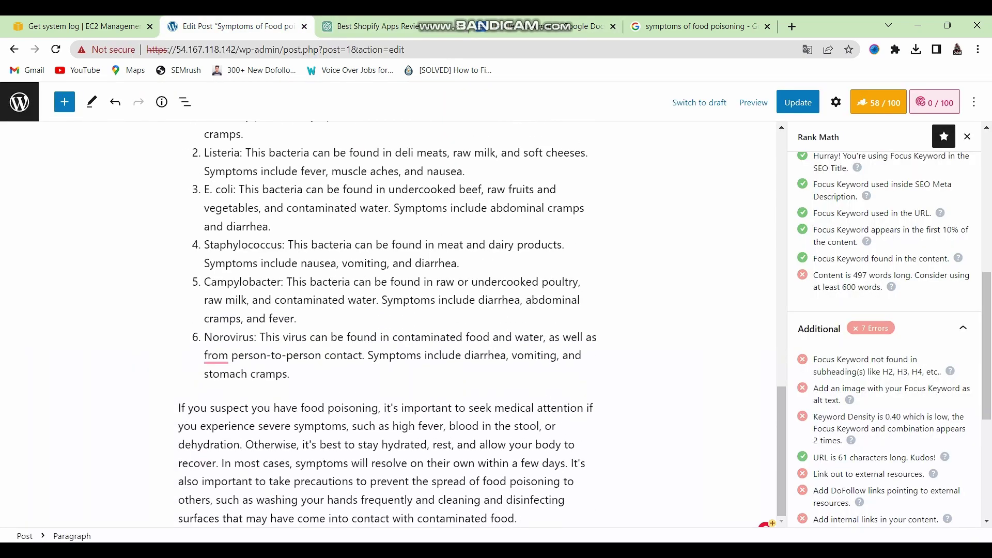
left_click(517, 518)
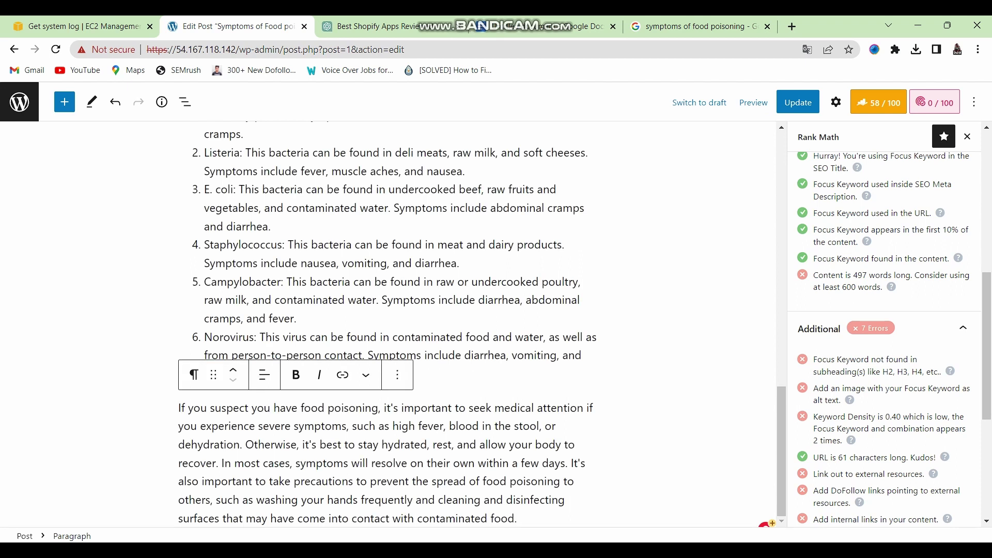
key("Return")
key("ctrl+v")
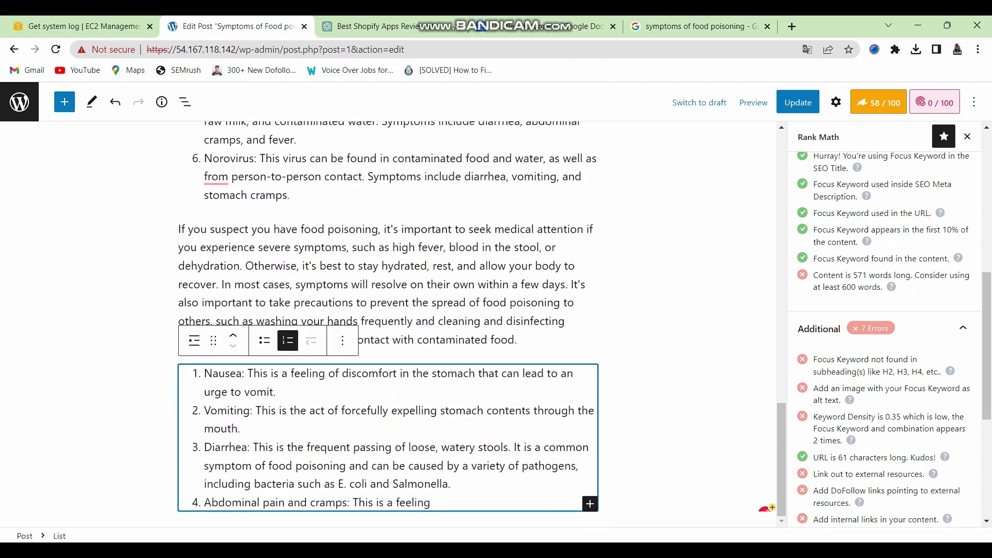
- Copy the paragraph starting "If you suspect you have food poisoning" and paste it as a new item at the end of the pasted list
triple_click(414, 283)
key("ctrl+c")
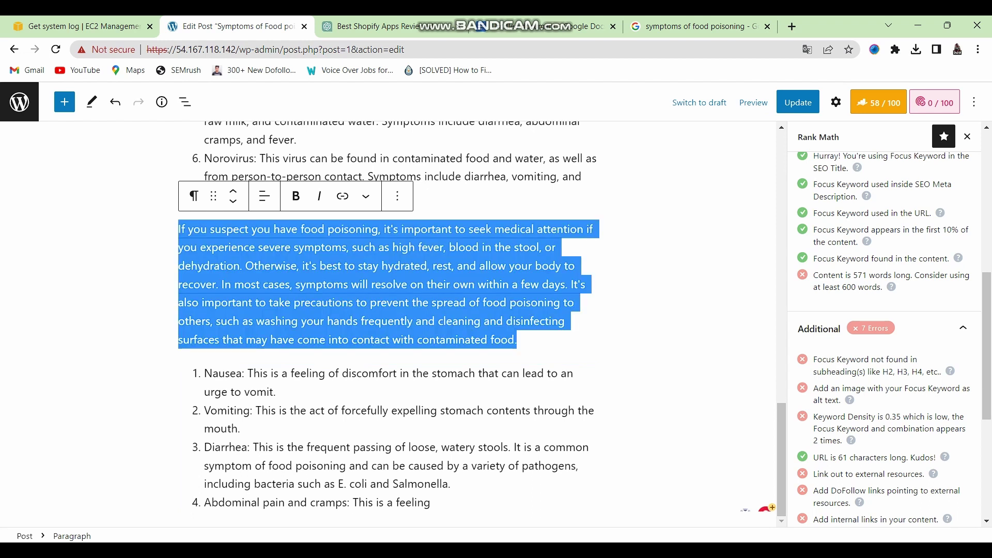
left_click(432, 502)
key("Return")
key("ctrl+v")
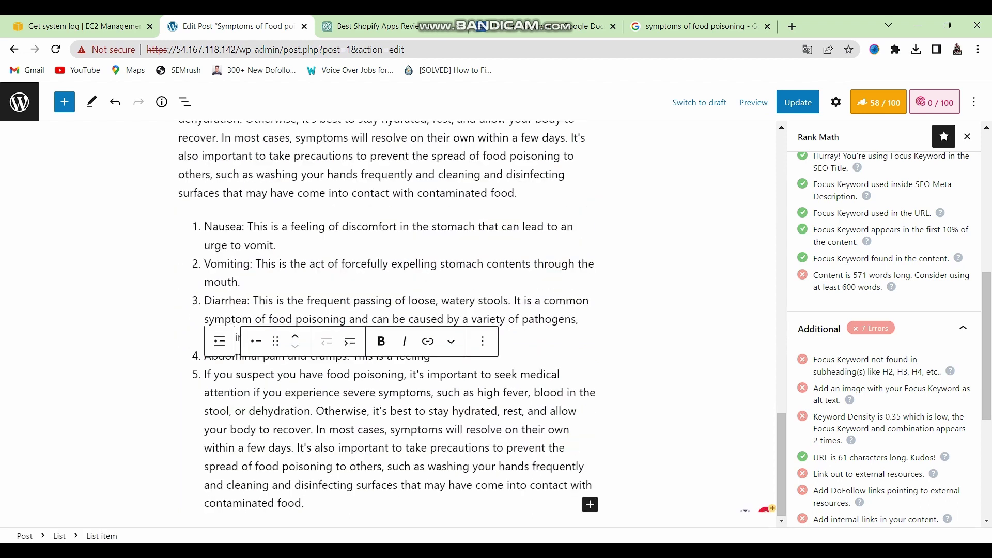
- Check the content length result in the post's Basic SEO checks
left_click(667, 434)
scroll(889, 339, "up", 1)
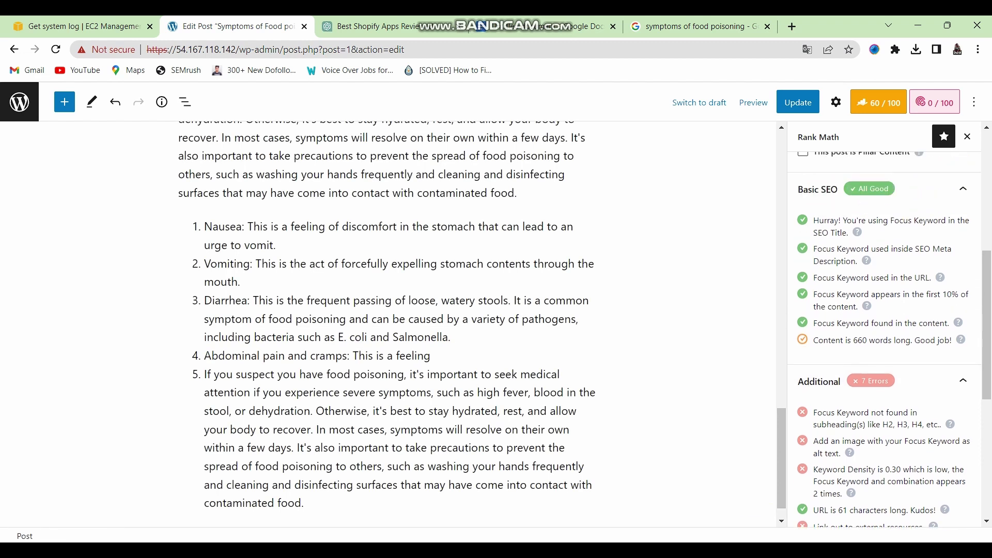
left_click_drag(835, 340, 953, 340)
left_click_drag(813, 340, 930, 340)
key("ctrl+s")
scroll(883, 335, "down", 3)
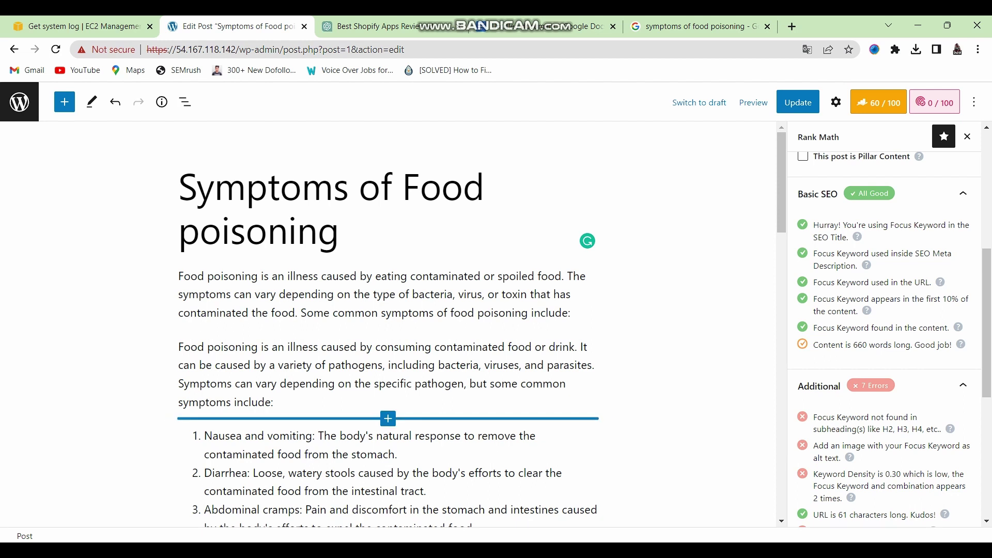
- Insert a heading block between the second introductory paragraph and the first symptom list and set it to H3
left_click(388, 418)
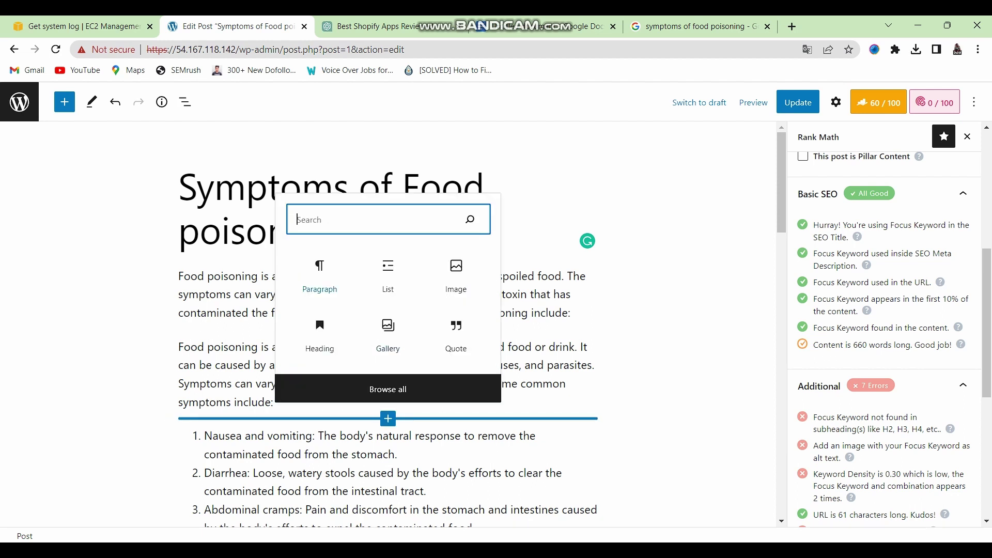
left_click(319, 330)
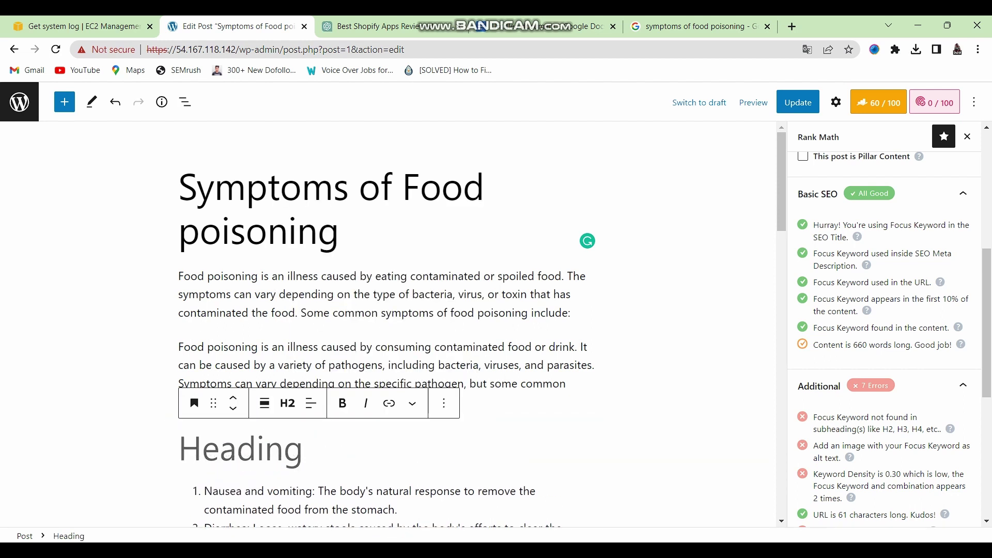
left_click(287, 403)
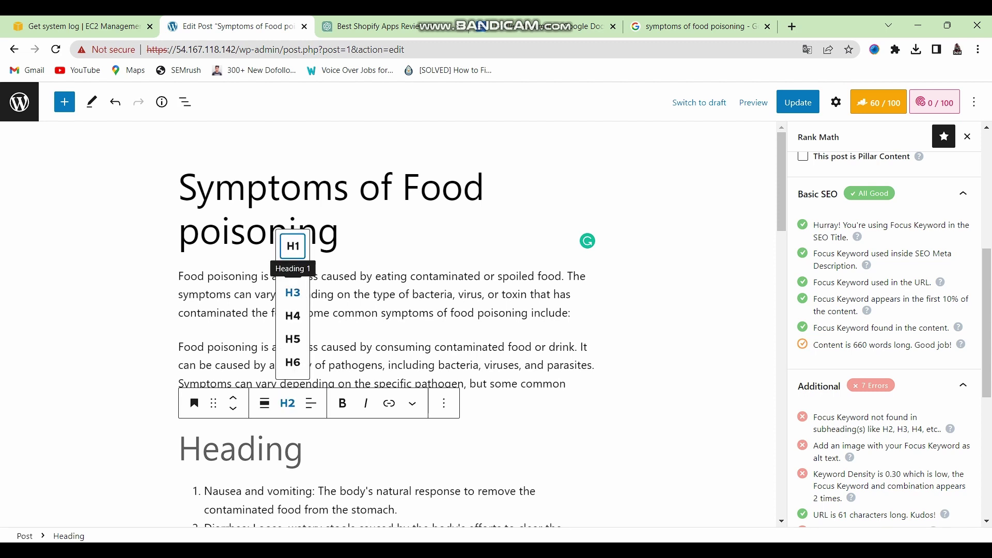
left_click(292, 293)
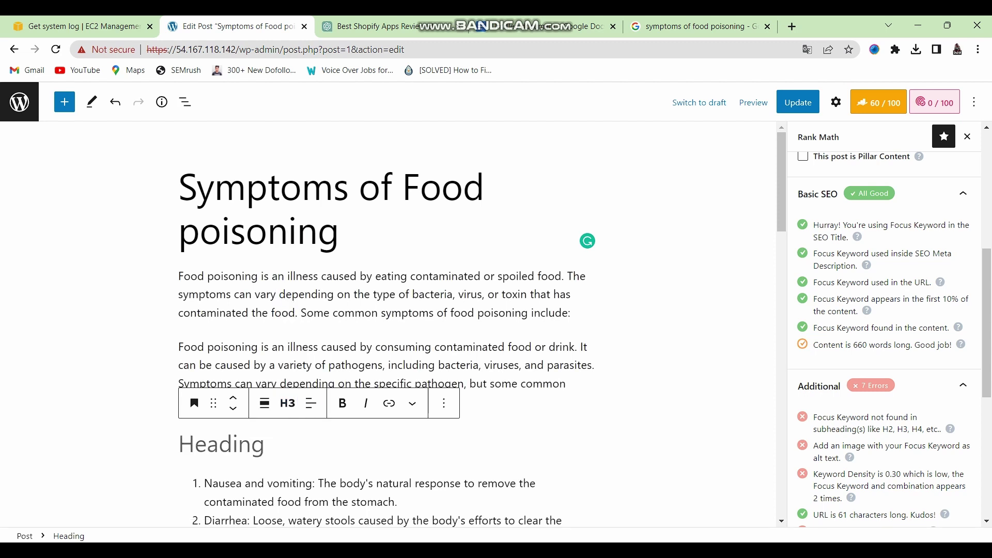
- Copy the post title "Symptoms of Food poisoning" into the new H3 heading
left_click(264, 178)
key("ctrl+a")
key("ctrl+c")
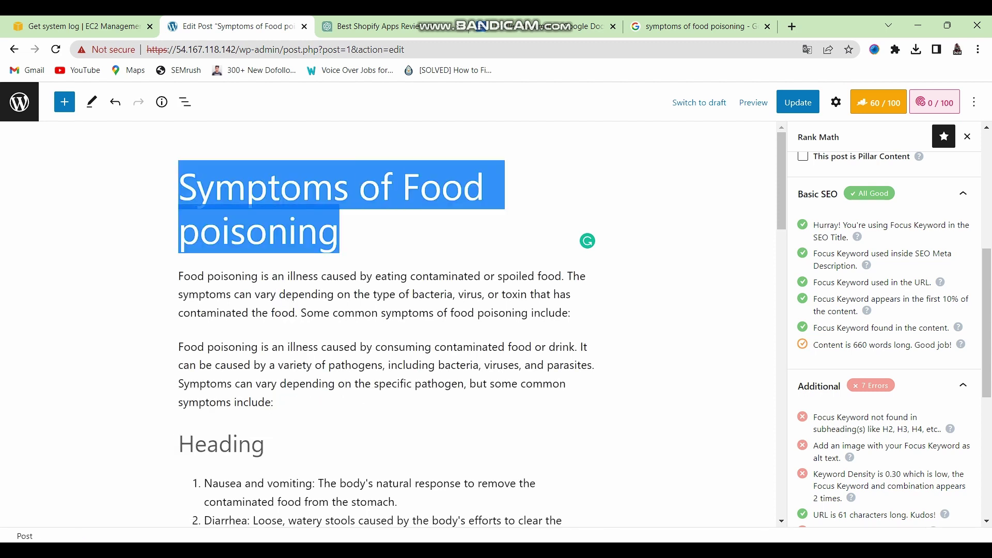
left_click(222, 443)
key("ctrl+v")
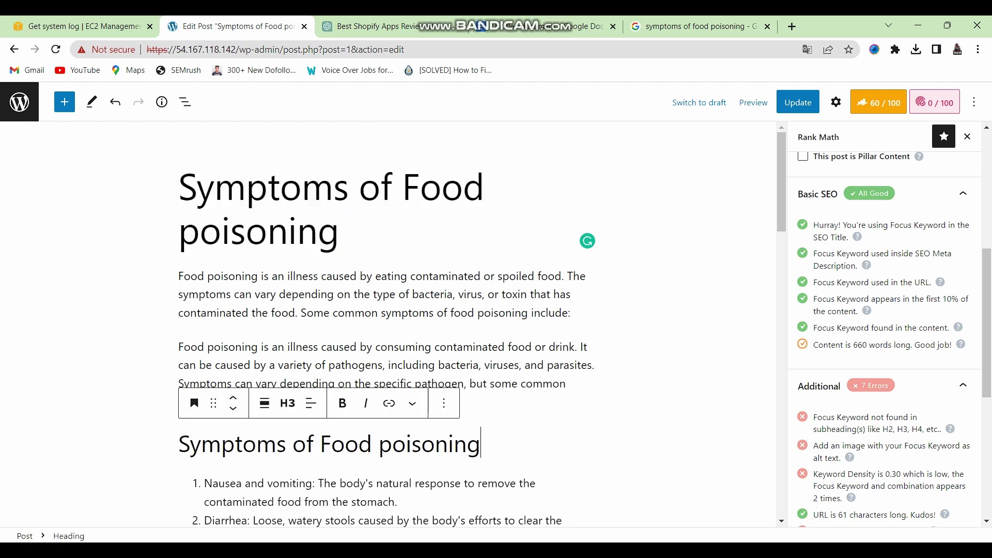
left_click(385, 374)
left_click(753, 103)
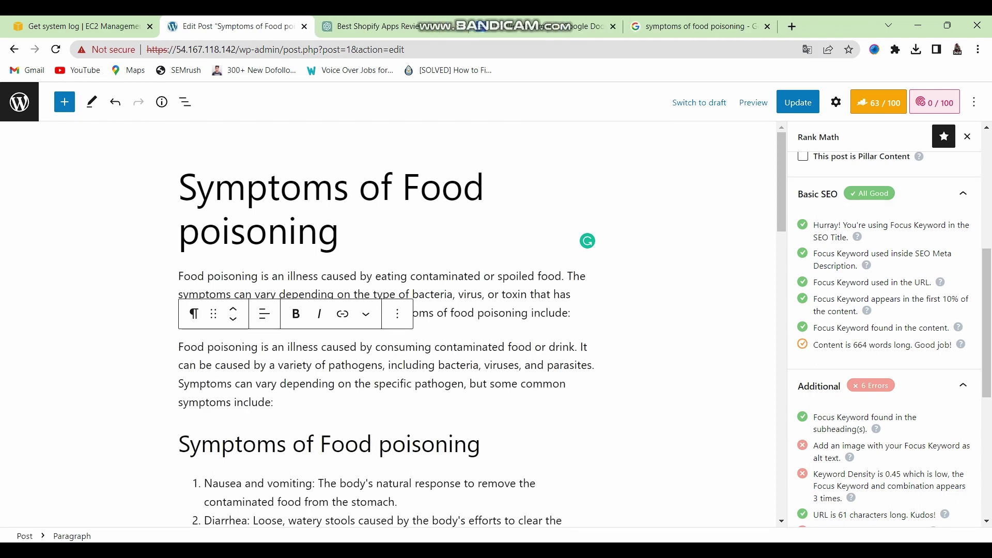
- Review the remaining Additional SEO checks and search Google Images for "SYMPTOMS OF FOOD POISONING" in a separate browser tab
scroll(883, 336, "down", 3)
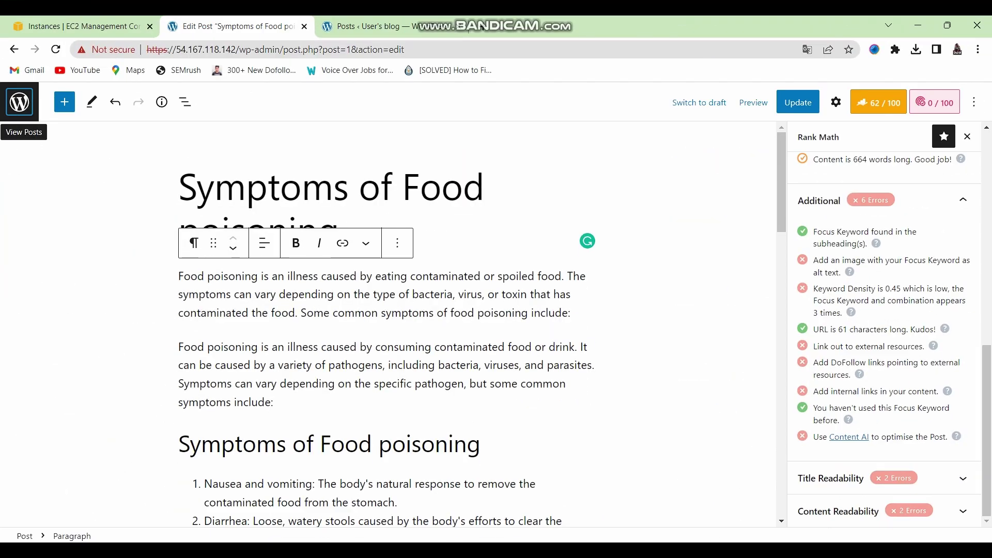
scroll(388, 320, "down", 4)
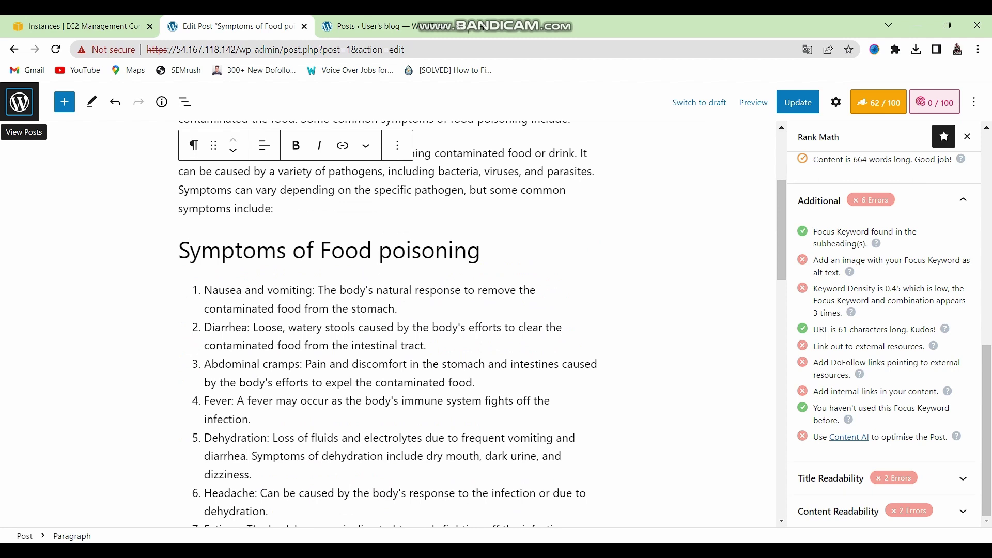
scroll(387, 321, "down", 5)
scroll(387, 321, "up", 15)
left_click(480, 26)
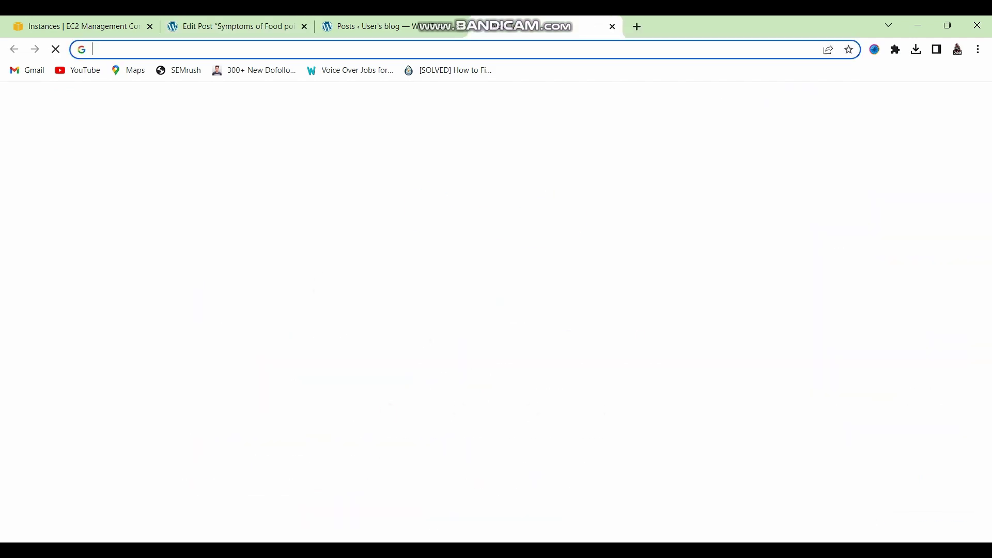
type("SYMP")
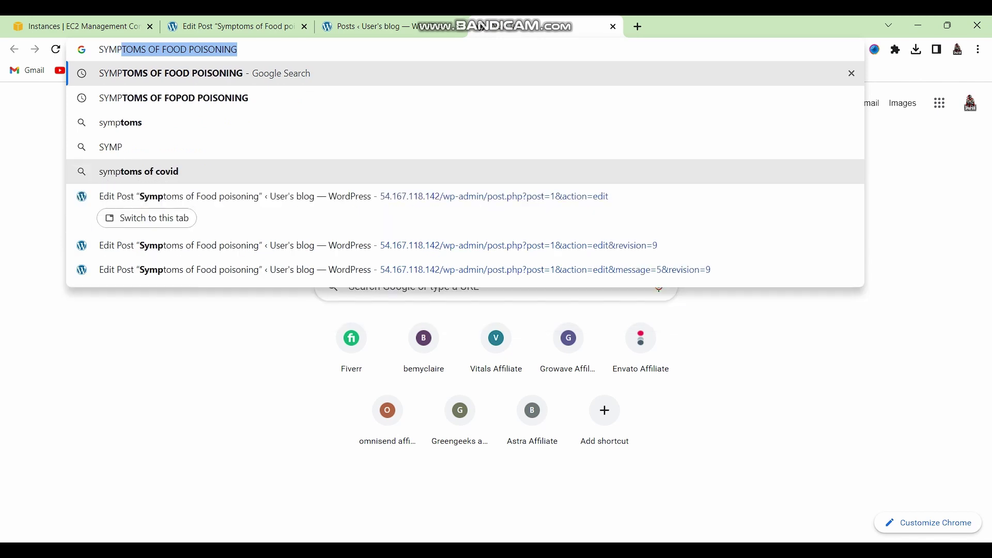
type("TOMS OF ")
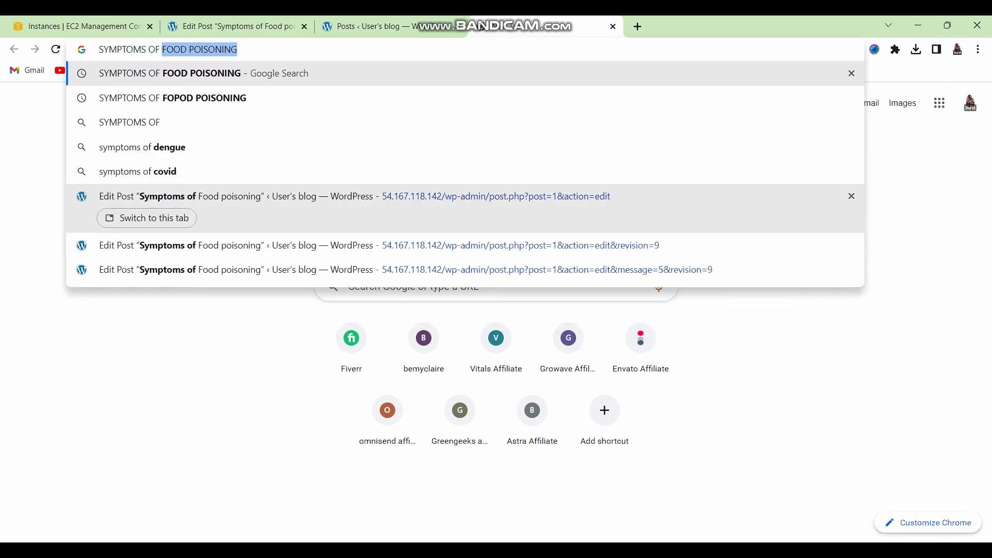
type("FOOD POSIO")
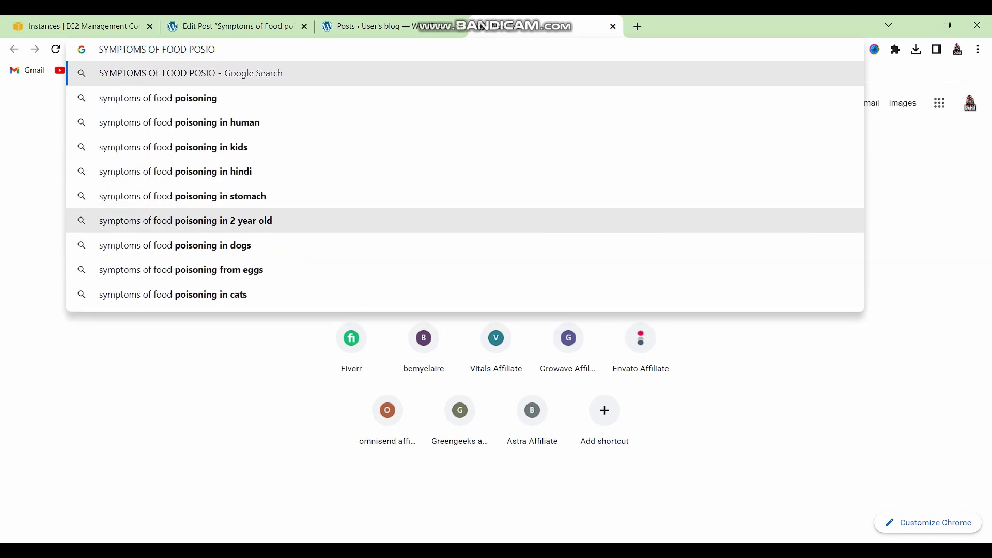
type("NING")
key("Return")
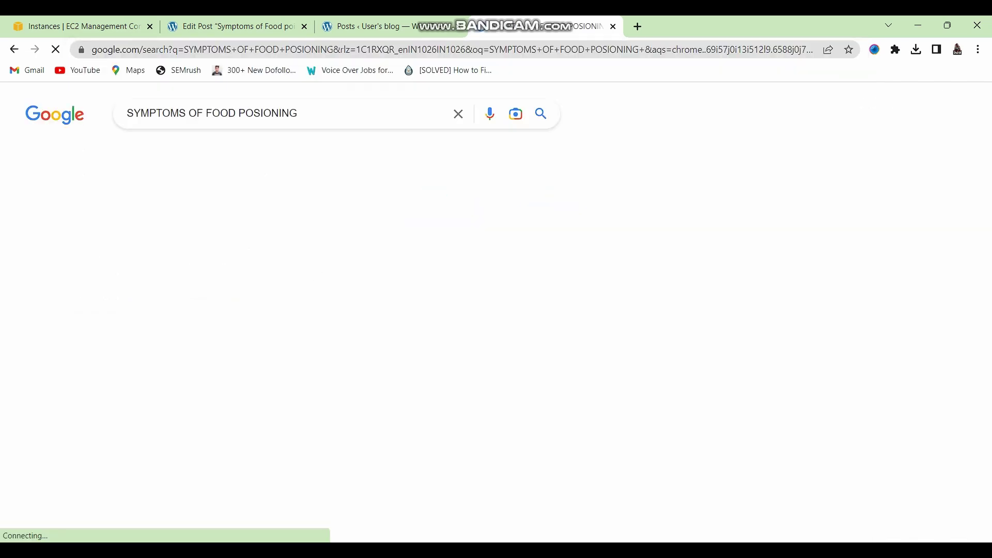
left_click(184, 153)
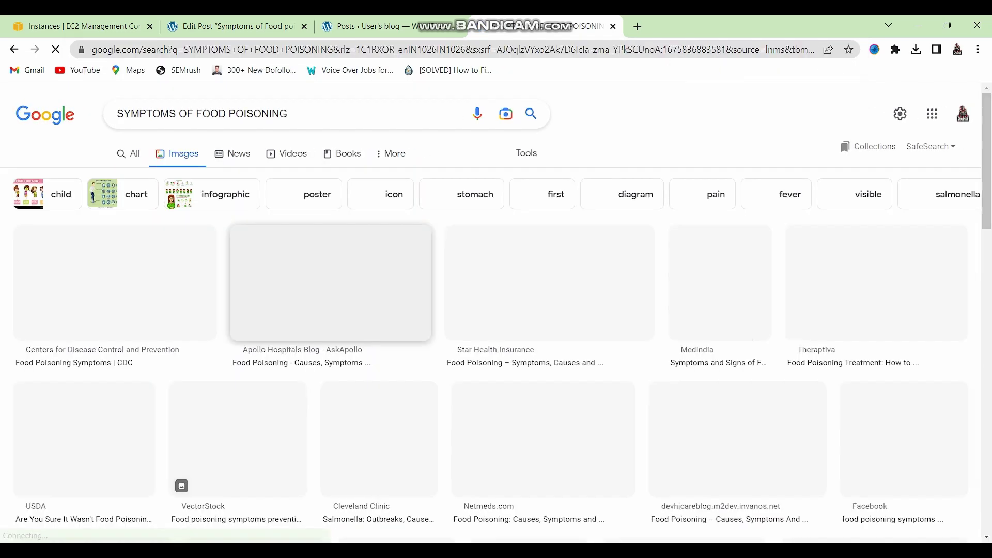
- Pick the Hicare "Food Poisoning" illustration with five symptoms and save it as the JPEG image "download" in the Downloads folder
scroll(529, 206, "down", 7)
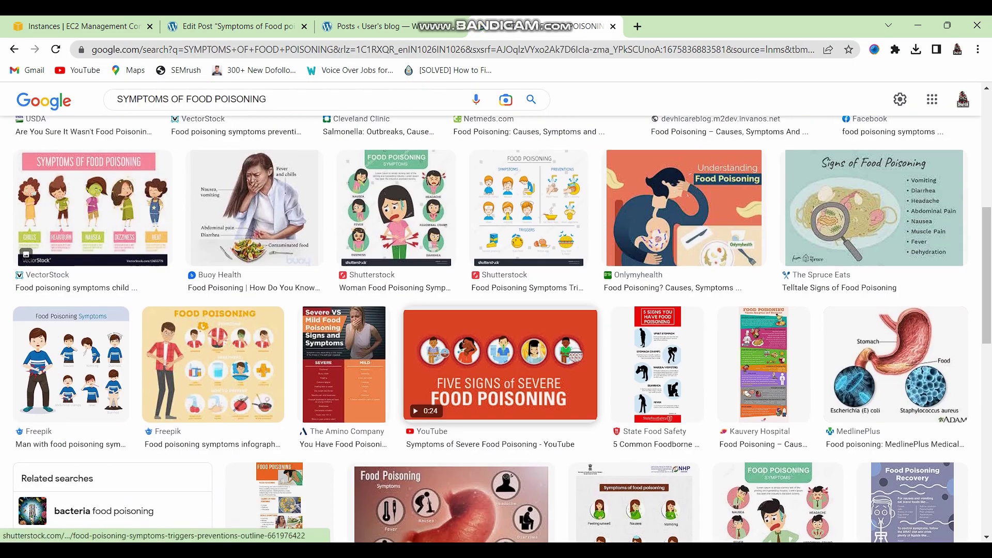
scroll(731, 292, "down", 7)
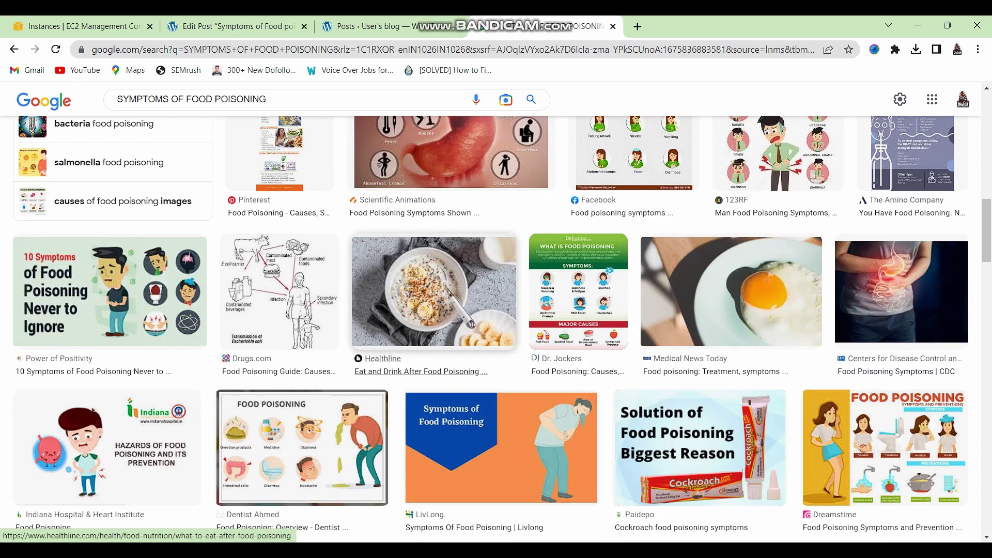
scroll(731, 310, "up", 10)
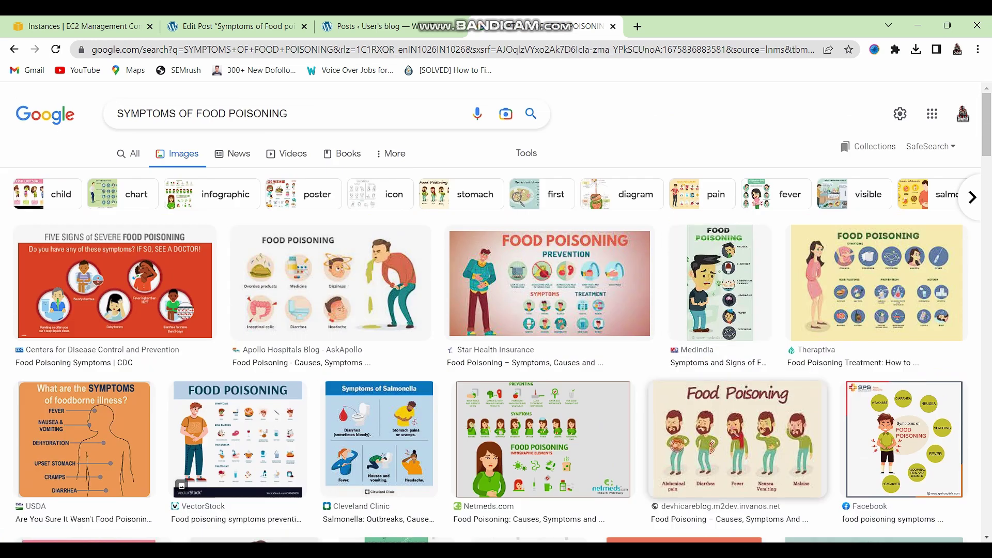
left_click(737, 439)
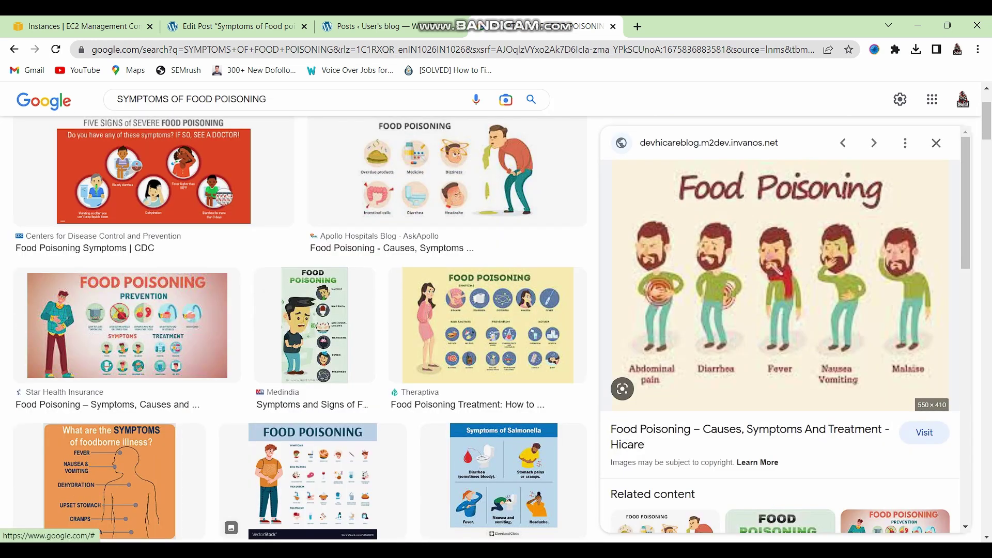
right_click(747, 293)
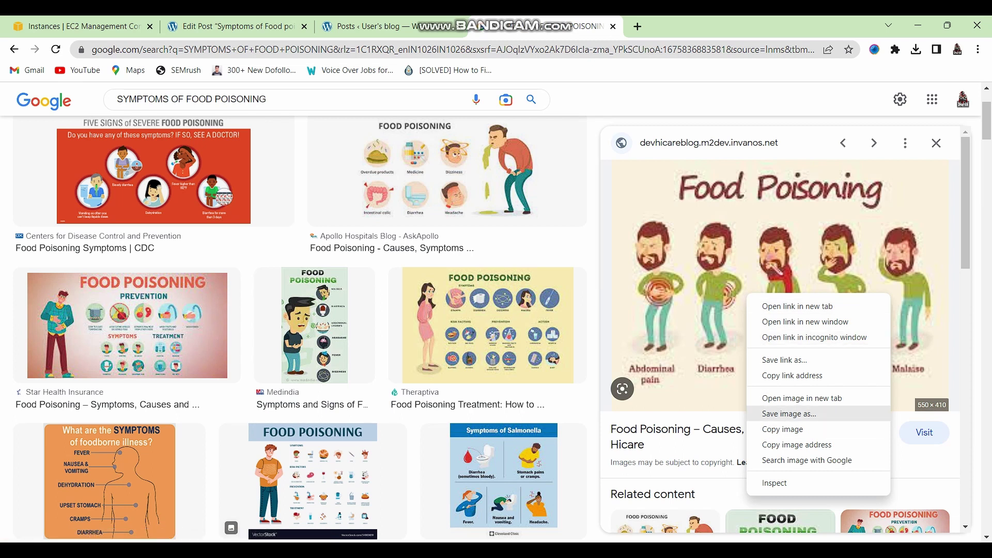
left_click(789, 413)
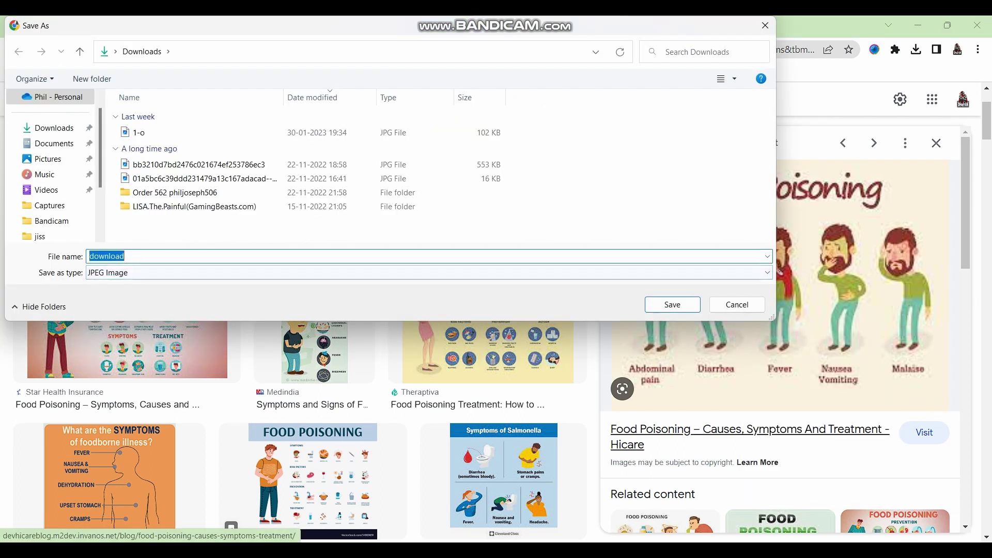
key("Return")
- Return to the post editor and insert an image block below the eight-item symptom list, uploading the saved download.jpg into it
key("ctrl+shift+Tab")
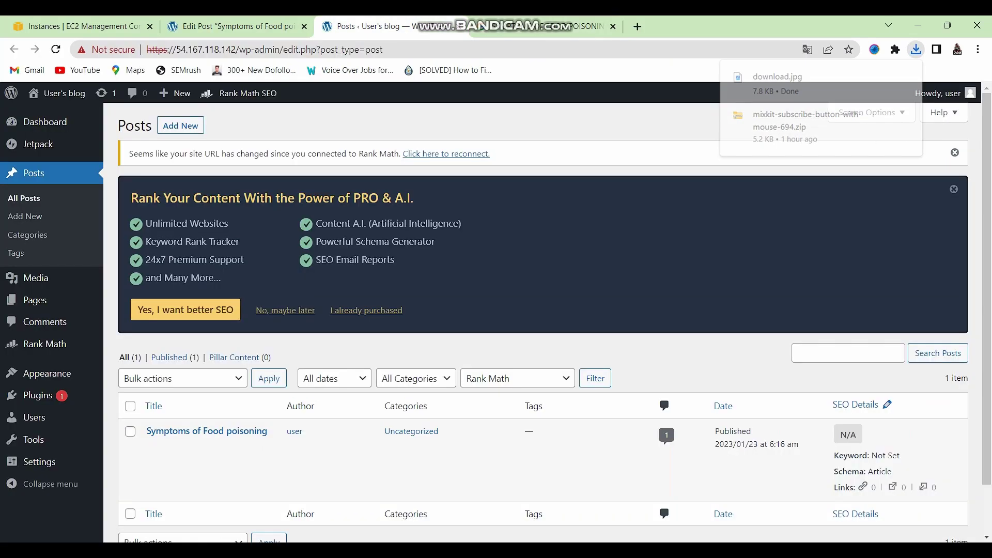
key("ctrl+shift+Tab")
scroll(388, 310, "down", 5)
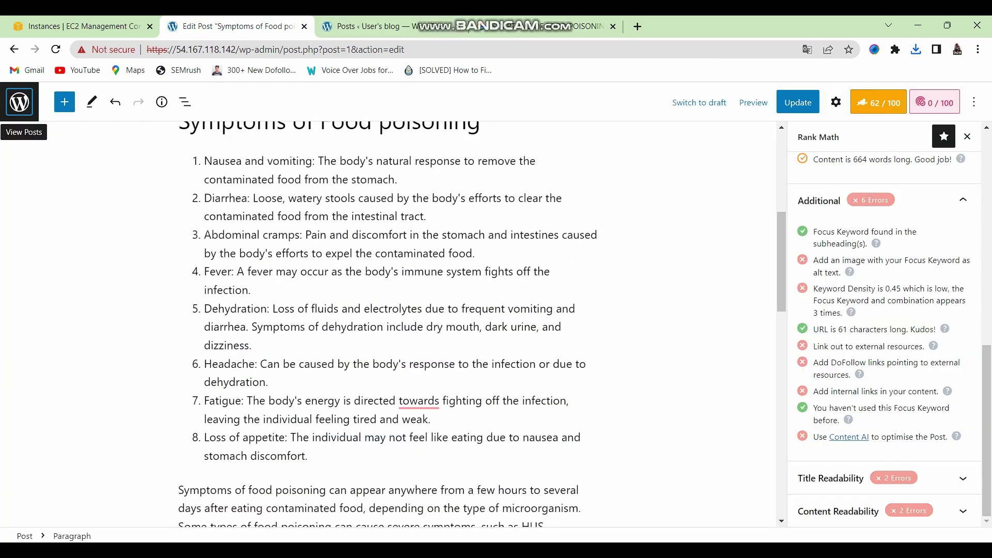
scroll(388, 310, "down", 5)
scroll(388, 310, "up", 3)
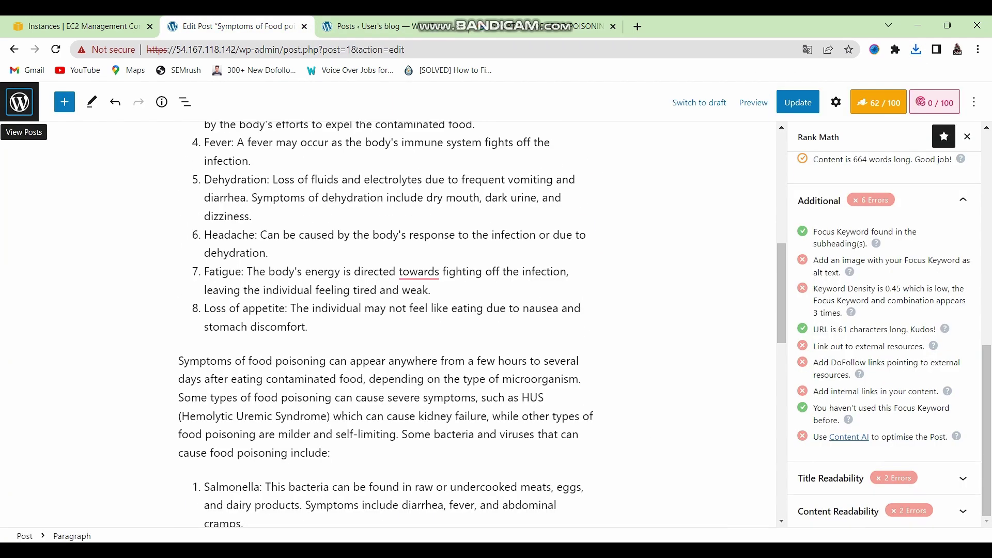
left_click(388, 344)
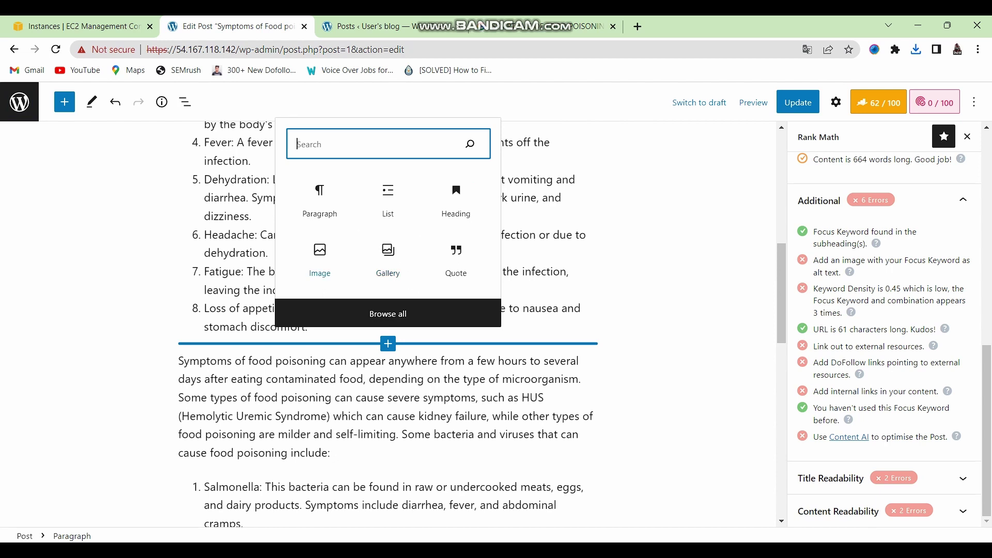
left_click(320, 258)
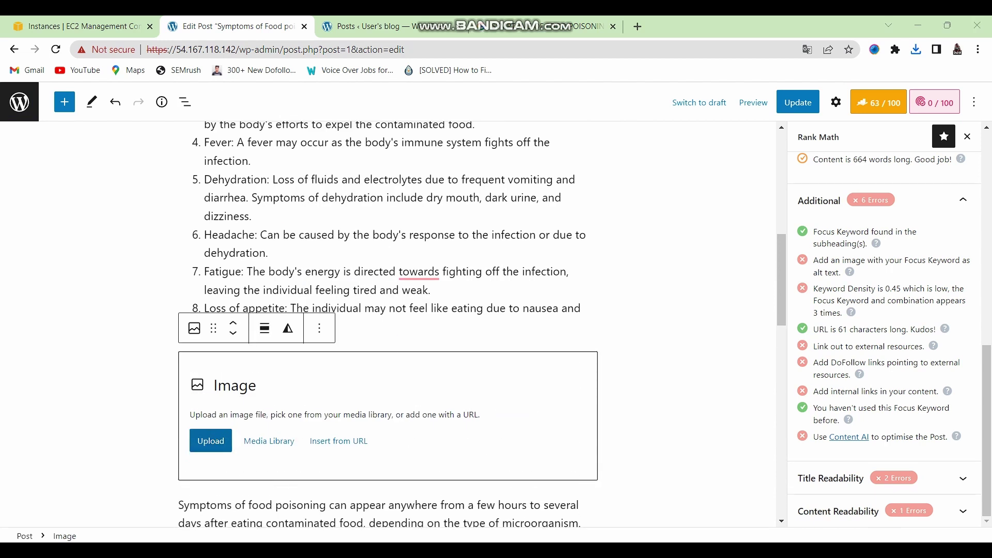
left_click(210, 440)
double_click(132, 131)
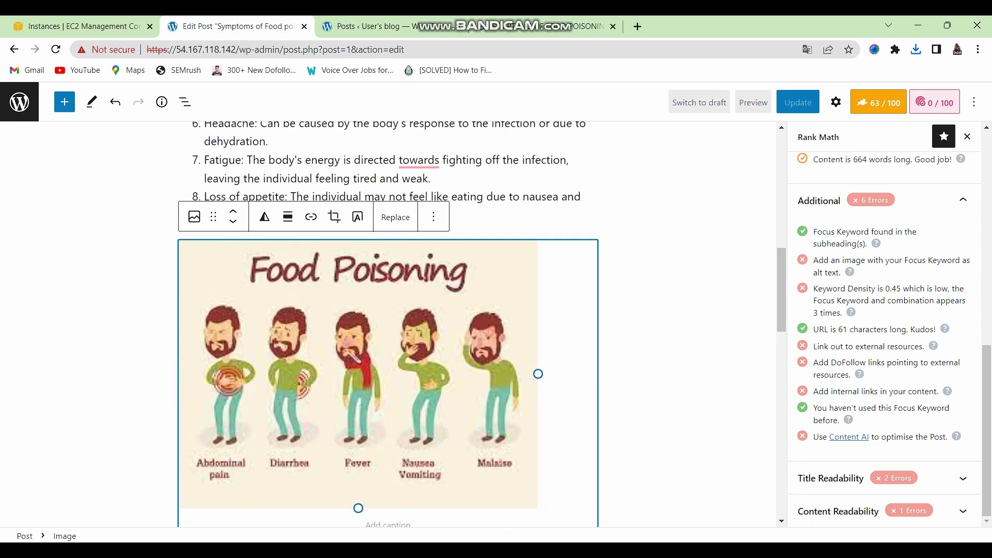
scroll(388, 325, "up", 4)
scroll(387, 325, "down", 6)
scroll(387, 326, "up", 5)
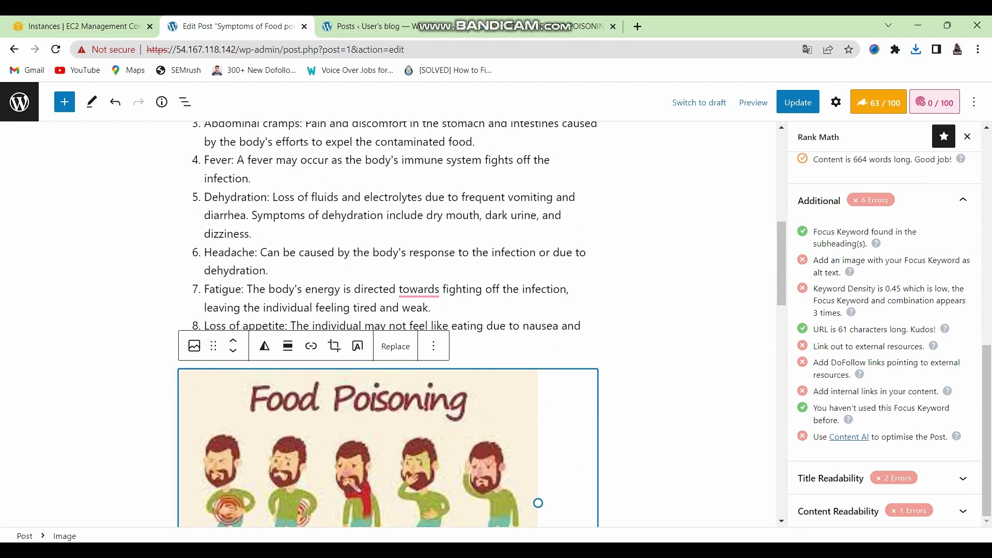
mouse_move(419, 290)
left_click(396, 340)
scroll(397, 339, "down", 3)
left_click(382, 320)
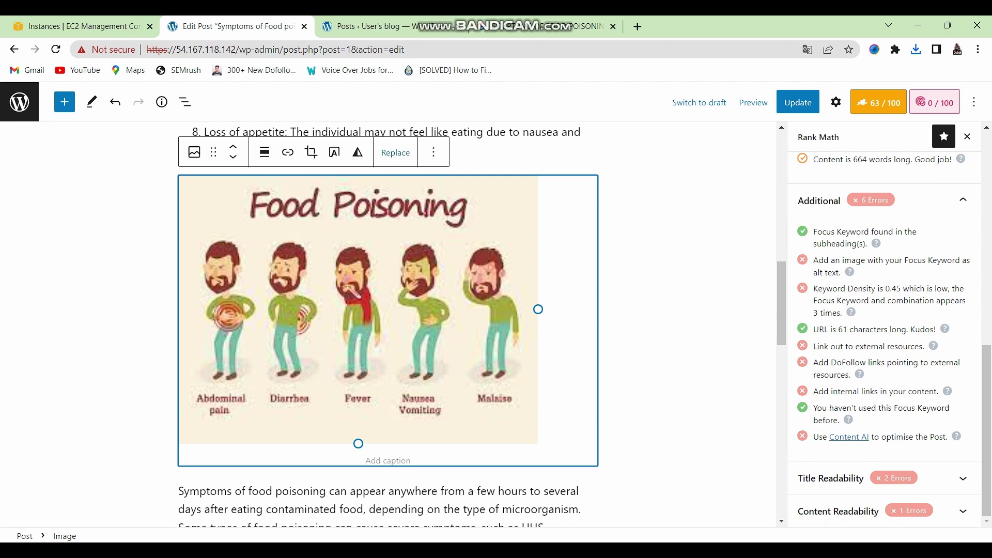
left_click(396, 152)
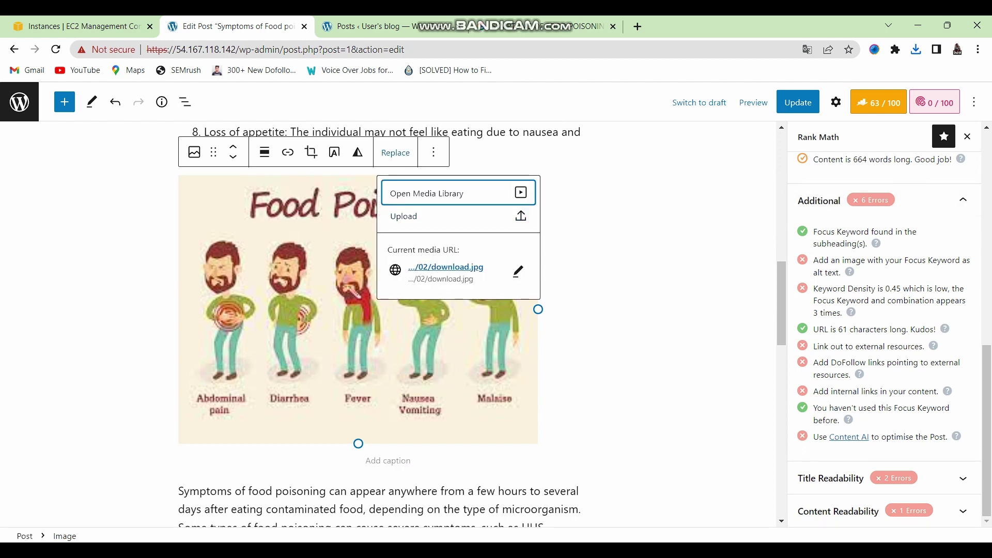
scroll(883, 331, "up", 4)
scroll(883, 331, "down", 4)
scroll(884, 331, "up", 2)
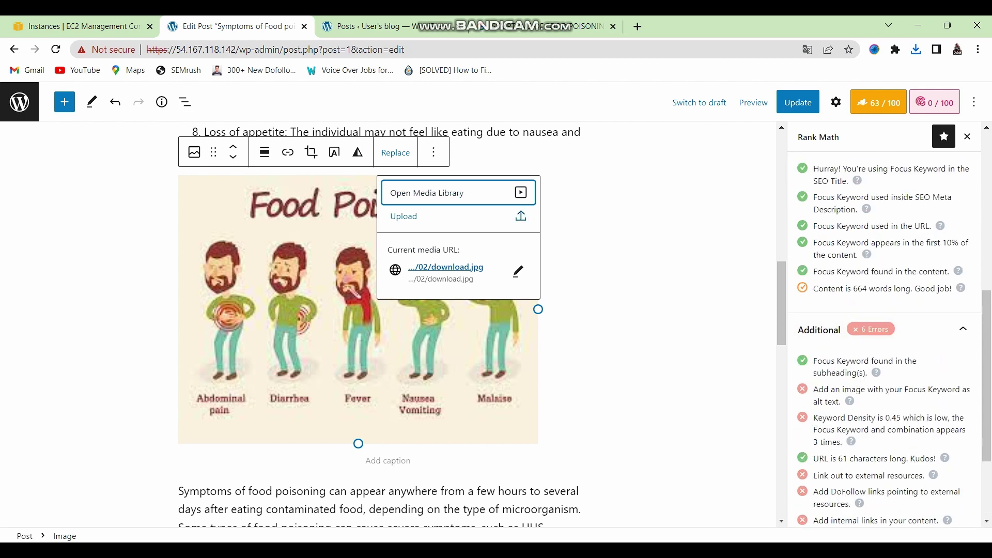
scroll(849, 337, "down", 1)
scroll(850, 337, "down", 1)
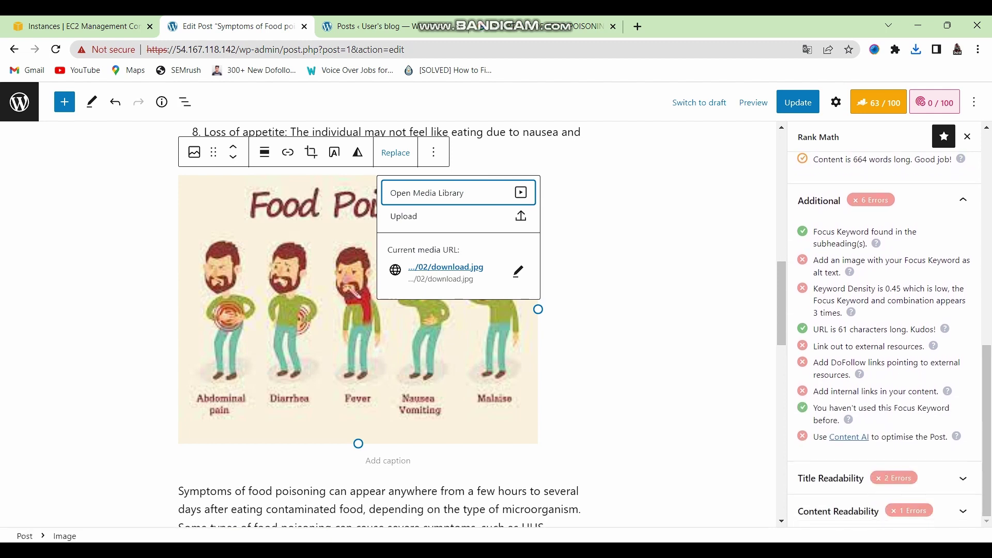
left_click(458, 193)
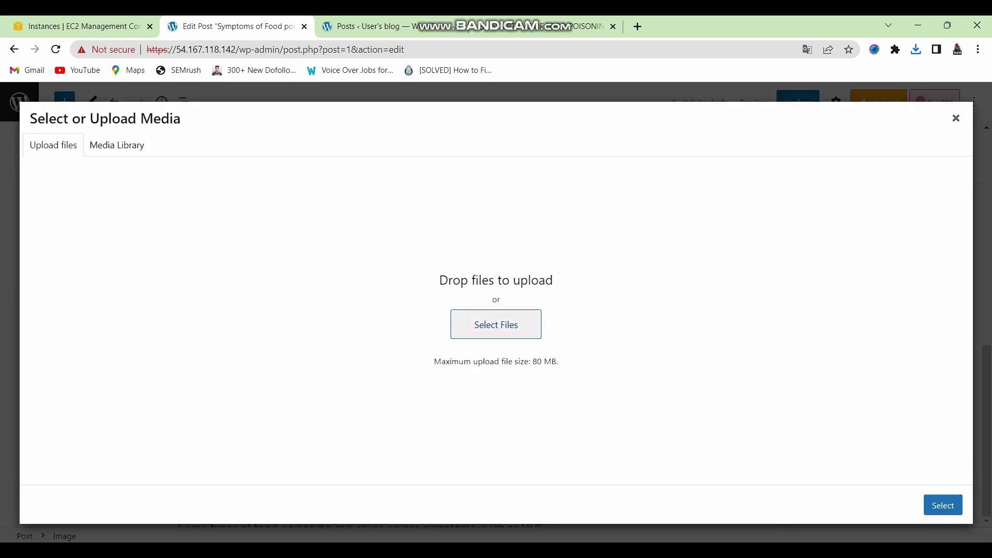
left_click(117, 145)
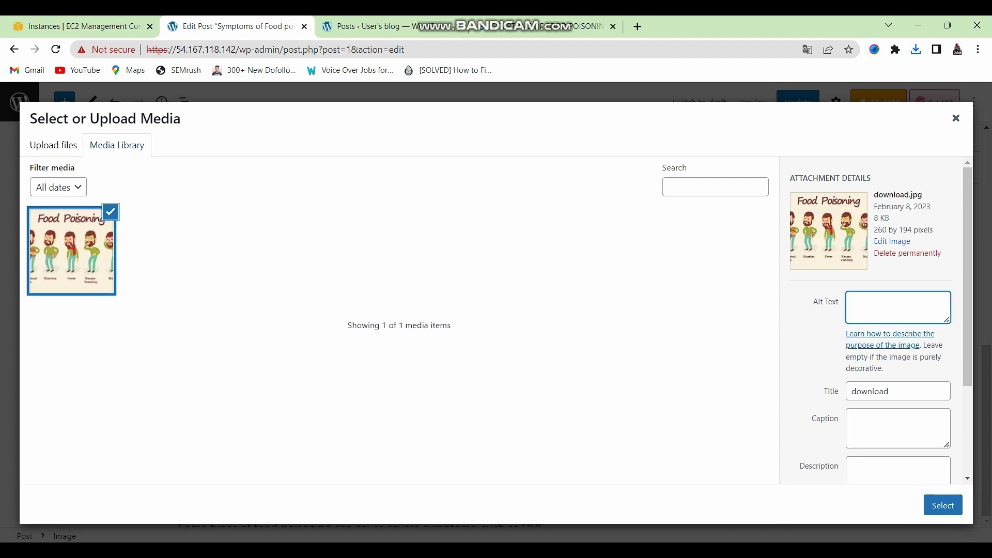
key("Escape")
- Copy the focus keyword "Symptoms of Food poisoning" into the alt text of download.jpg in the media library and reapply the image to its block
scroll(884, 361, "up", 7)
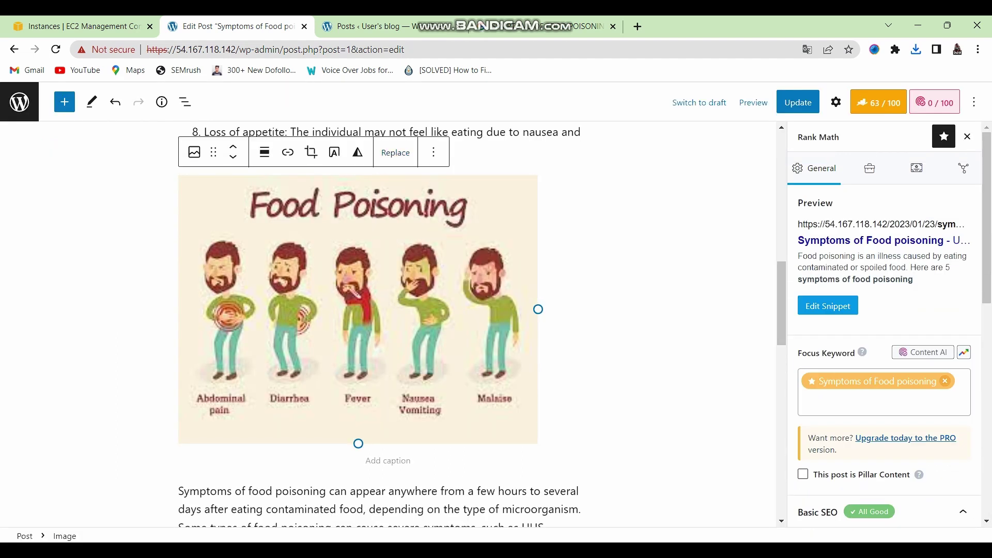
double_click(878, 381)
key("ctrl+c")
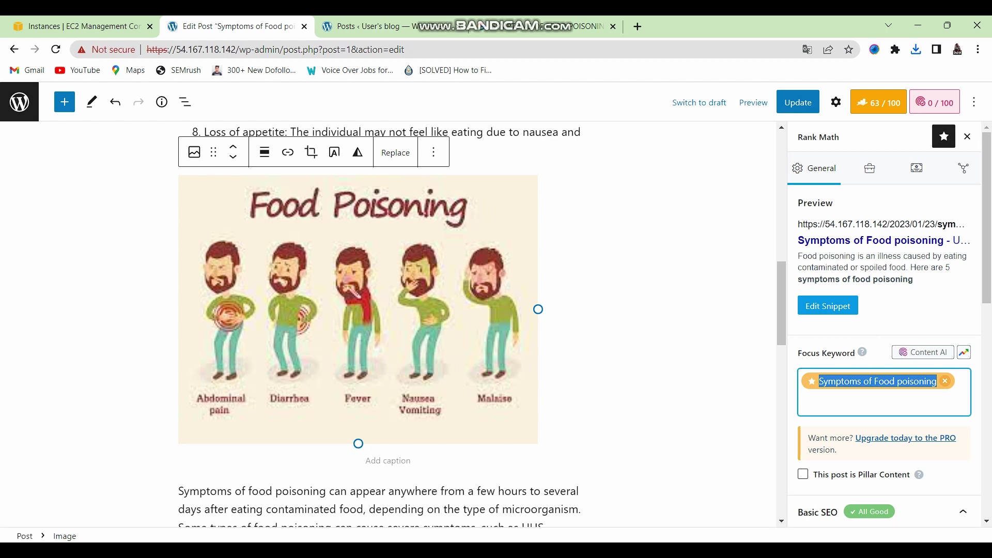
left_click(395, 153)
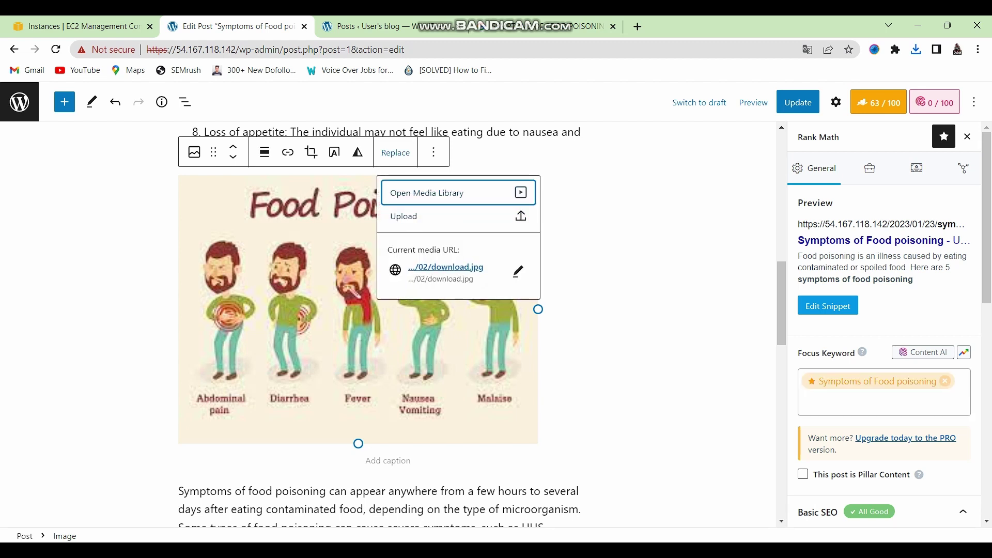
left_click(517, 192)
key("ctrl+v")
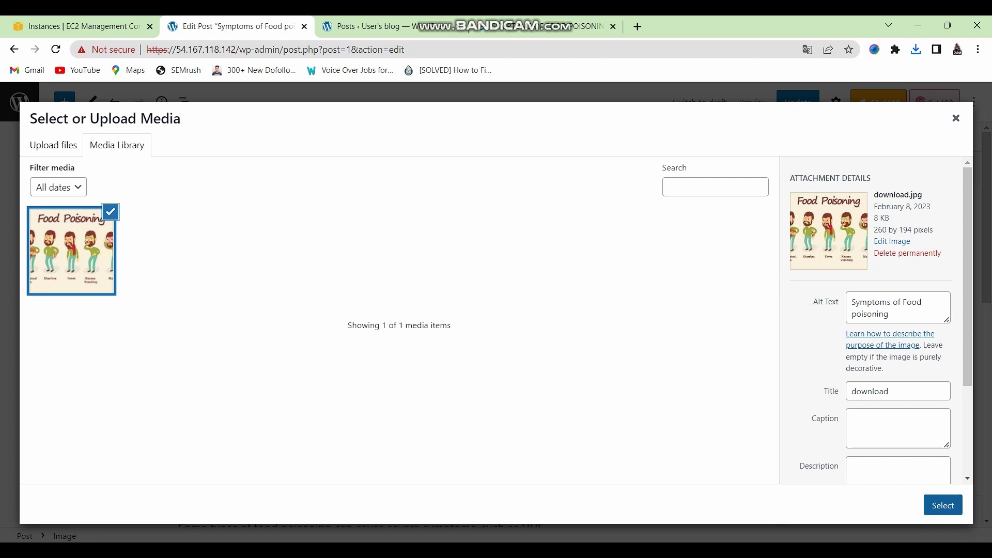
left_click(943, 505)
left_click(671, 330)
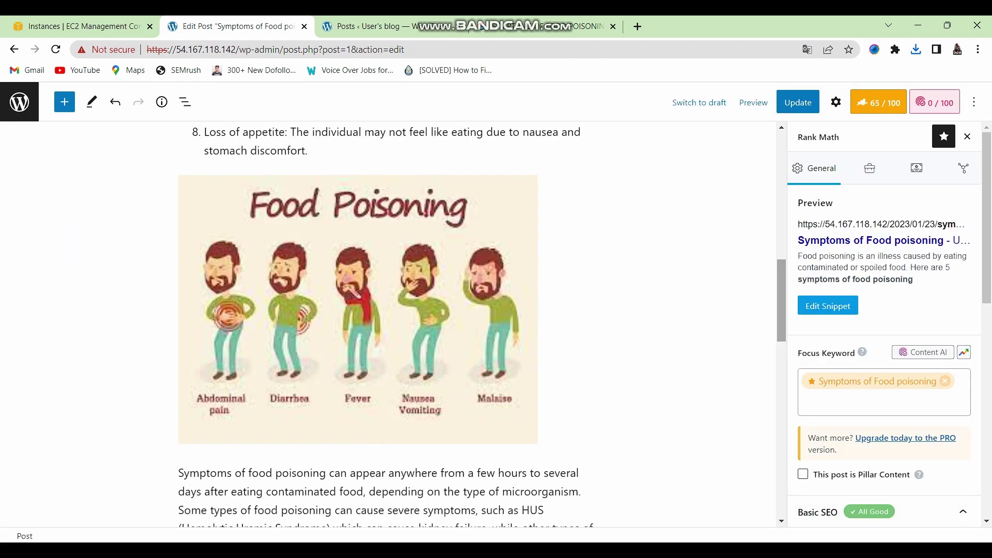
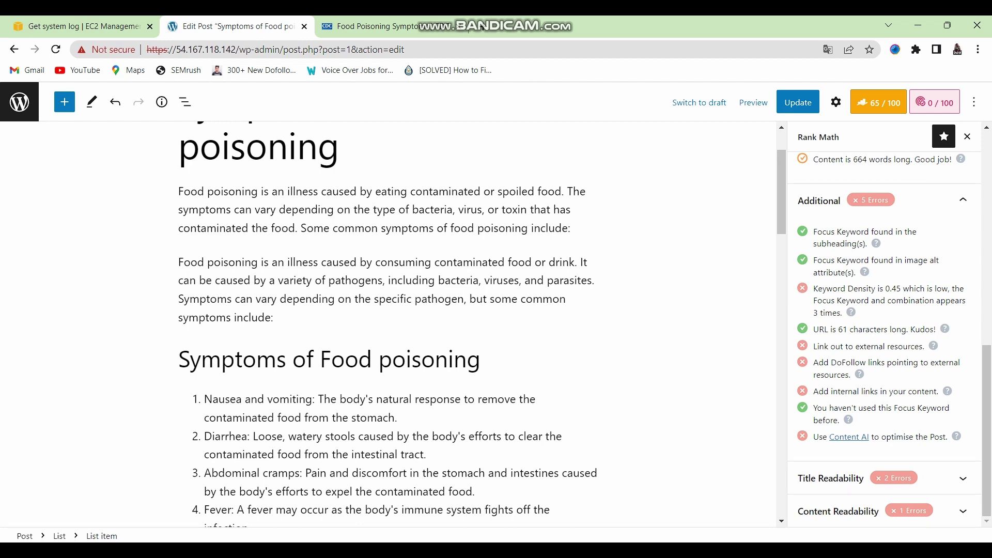
- Switch to the CDC "Food Poisoning Symptoms" page and copy the word "Diarrhea" from its list of most common symptoms
scroll(387, 324, "down", 20)
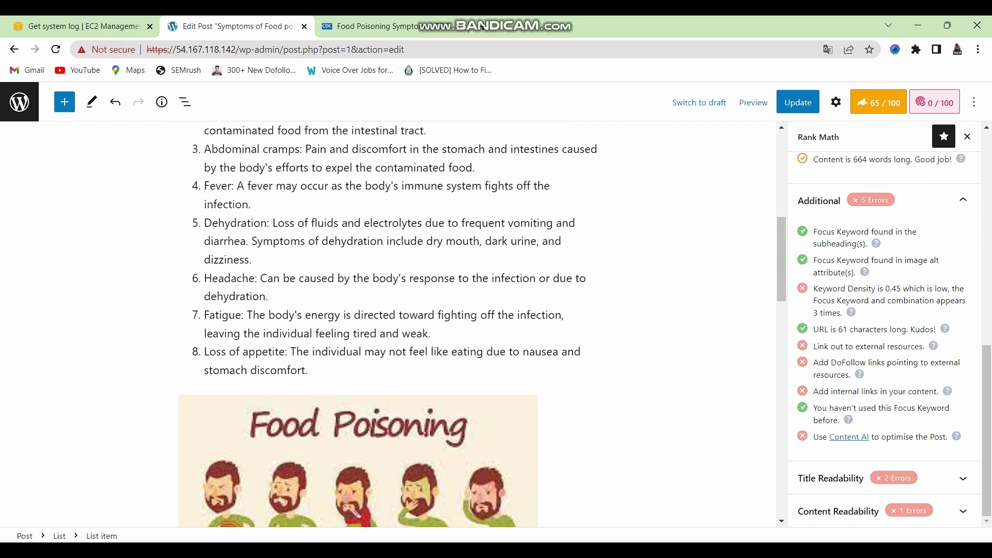
scroll(387, 324, "up", 20)
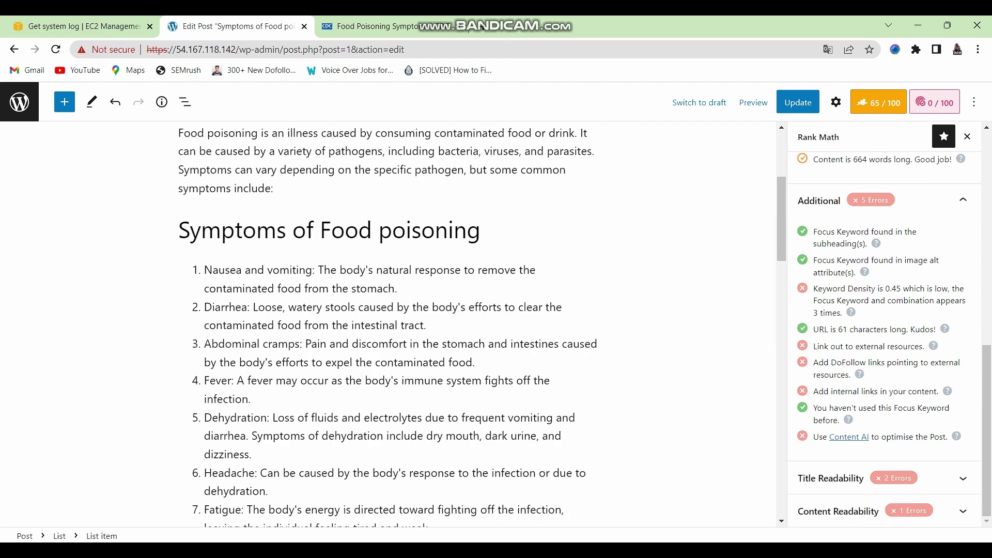
scroll(387, 324, "up", 1)
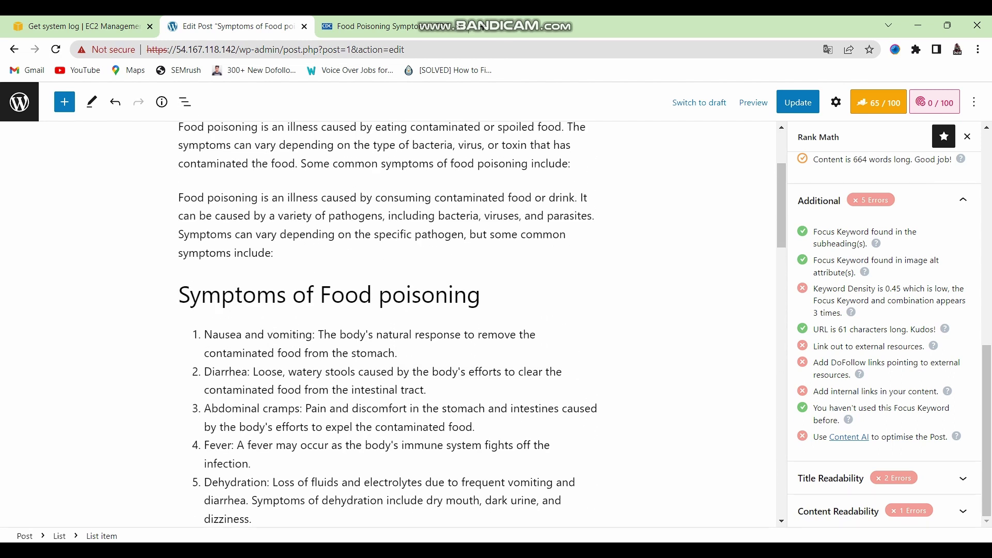
left_click(382, 26)
scroll(491, 312, "up", 4)
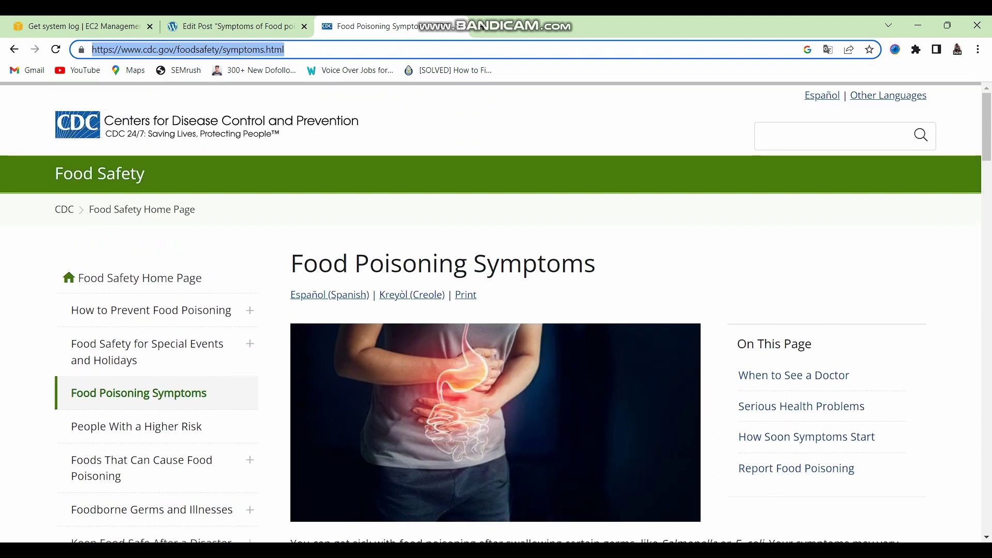
scroll(490, 312, "down", 11)
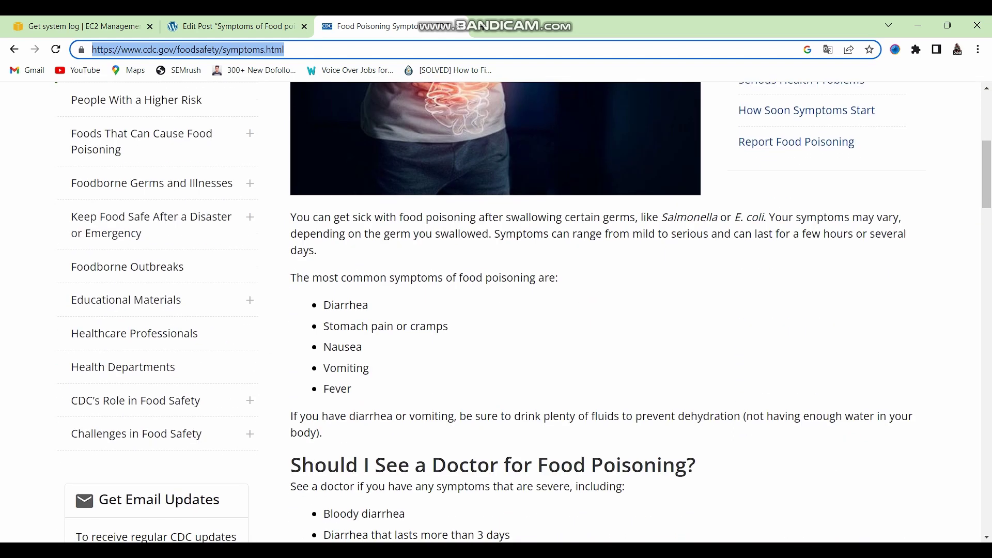
scroll(491, 312, "up", 10)
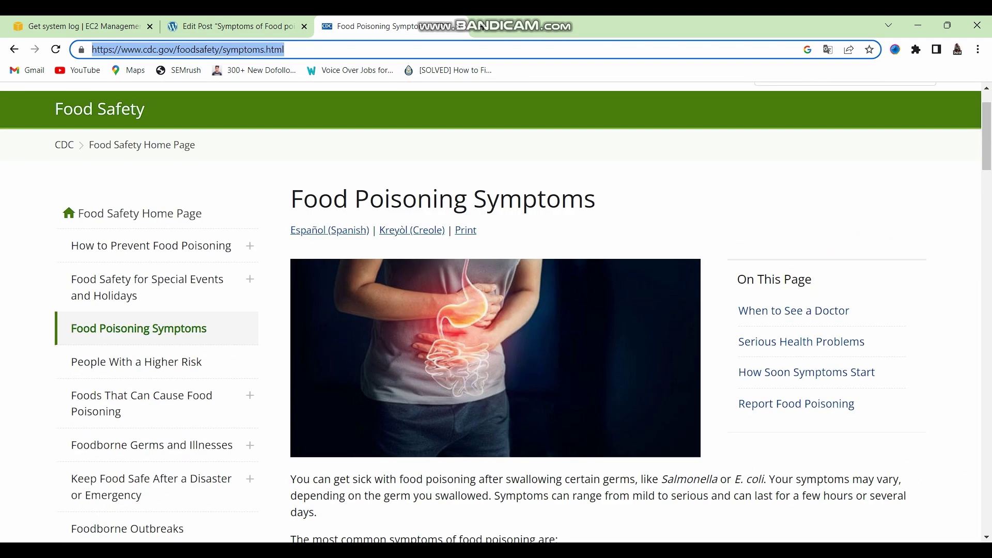
scroll(491, 312, "down", 4)
double_click(345, 308)
key("ctrl+c")
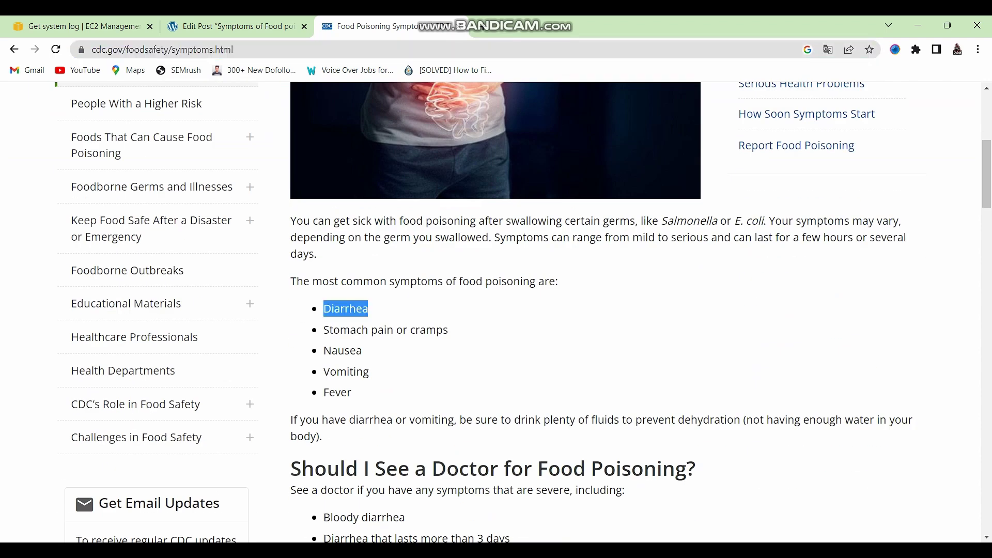
- Search Google for "diarrhea" in a separate browser tab and open the Mayo Clinic "Diarrhea - Symptoms and causes" result
left_click(481, 27)
key("ctrl+v")
key("Return")
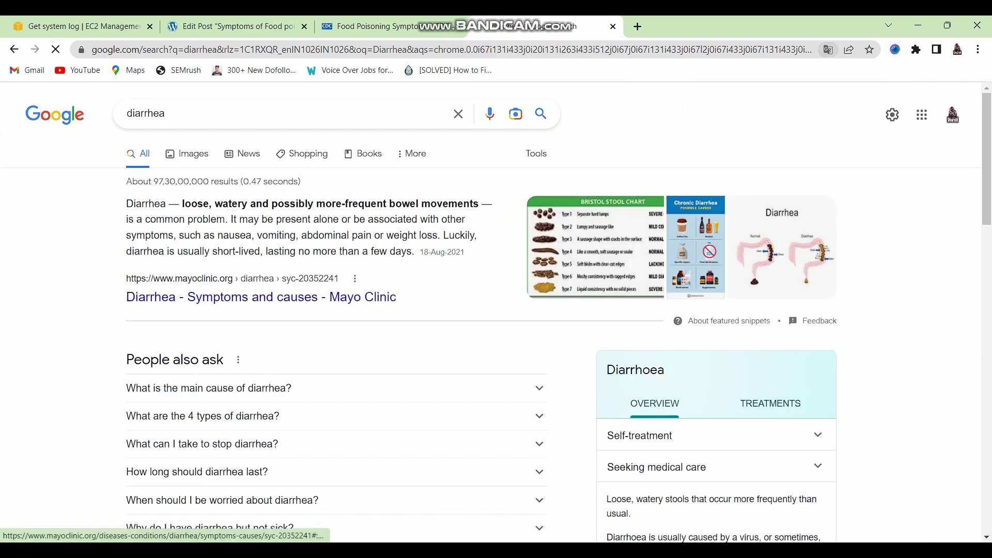
left_click(232, 297)
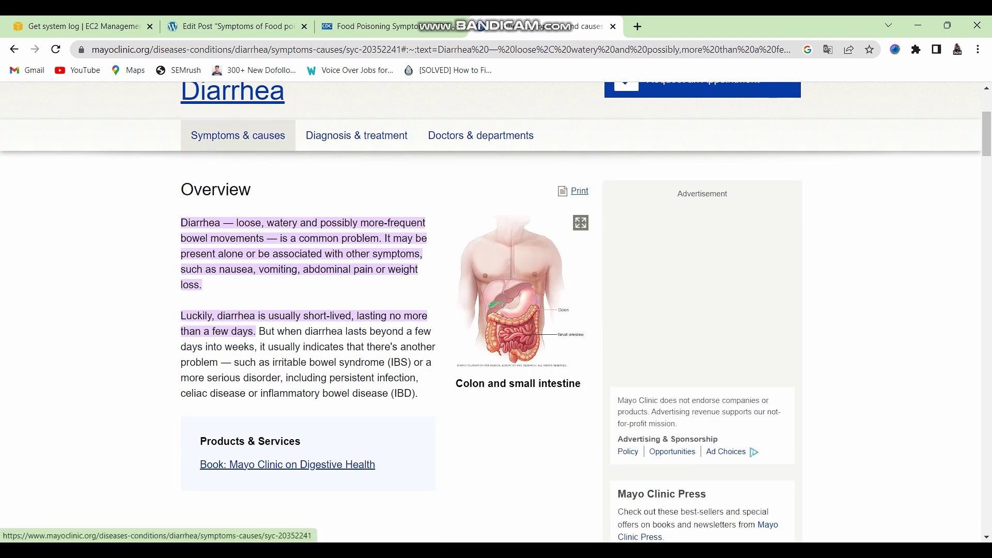
- Link "Diarrhea" in the post's symptom list to the Mayo Clinic page, set to open in a new tab, and update the post
key("ctrl+2")
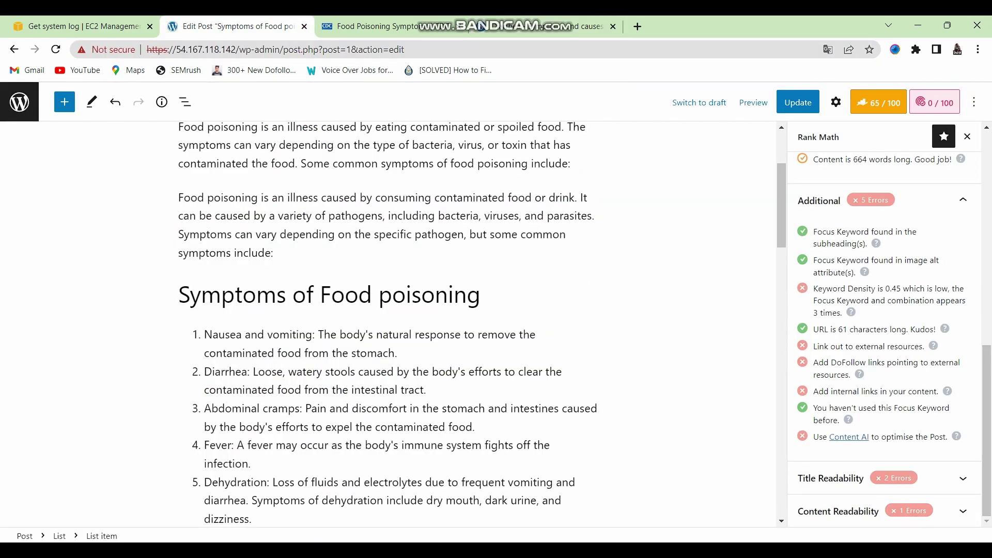
double_click(225, 371)
key("ctrl+k")
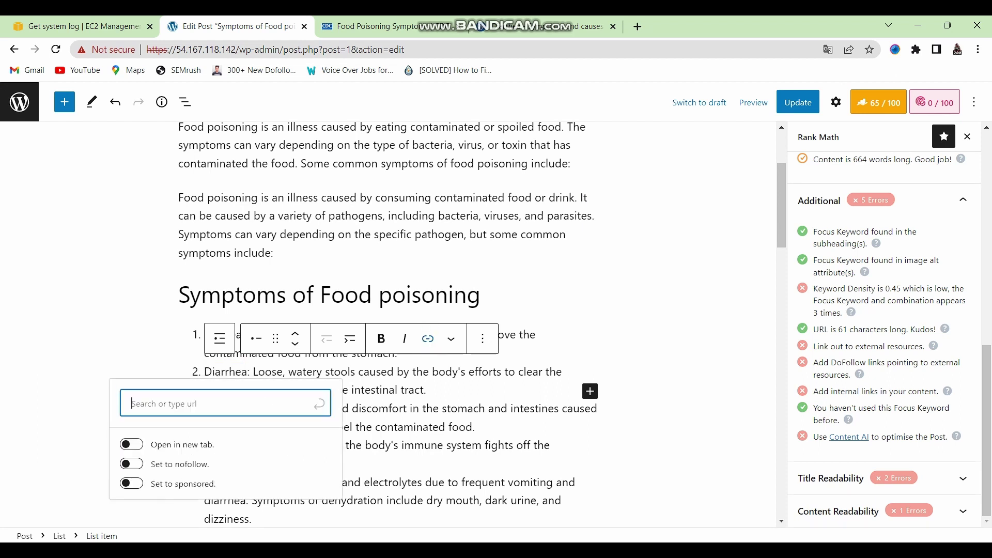
key("ctrl+v")
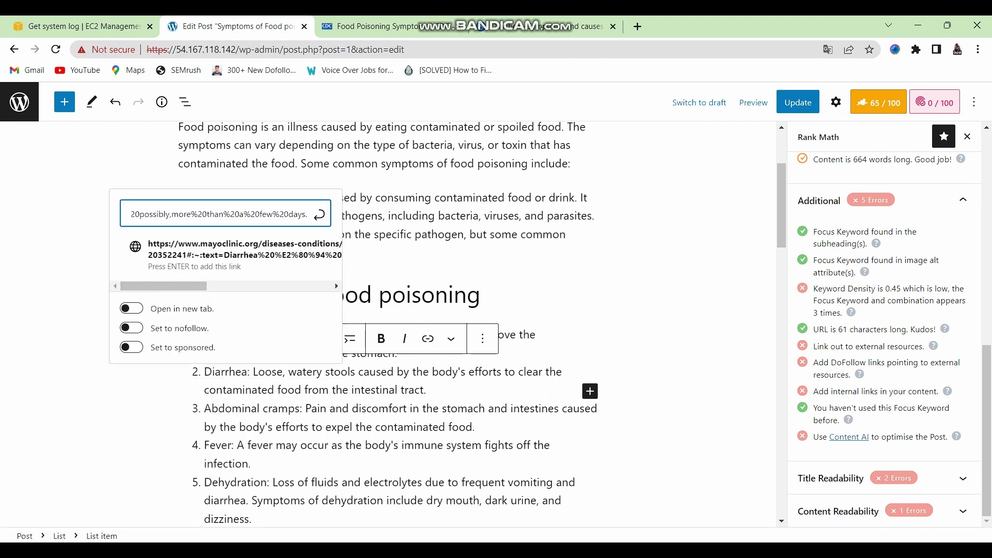
left_click(131, 309)
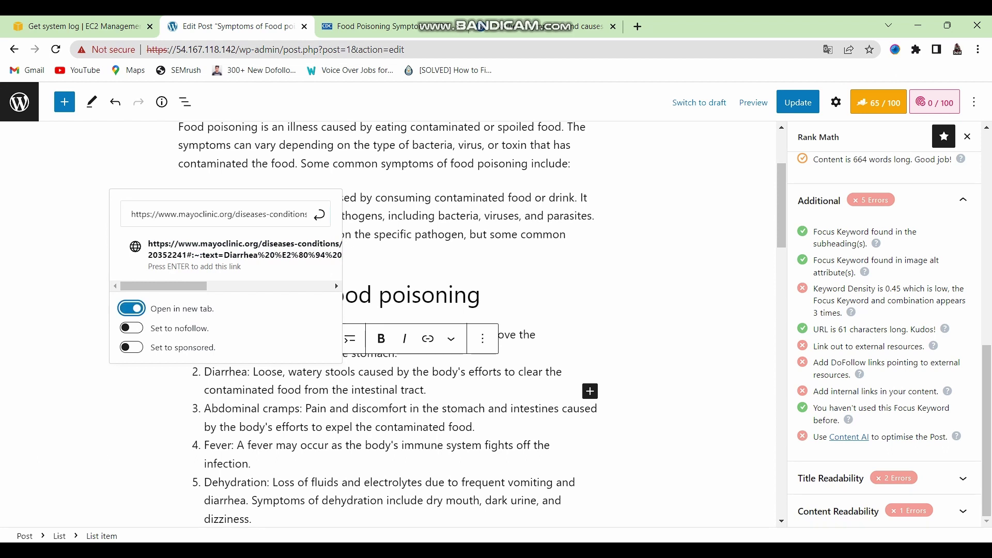
key("Return")
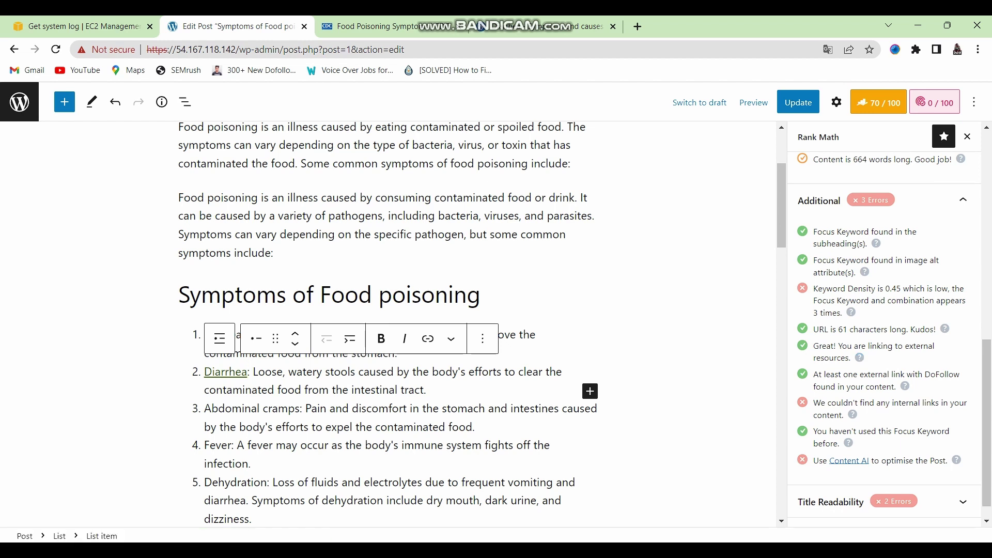
scroll(387, 320, "up", 3)
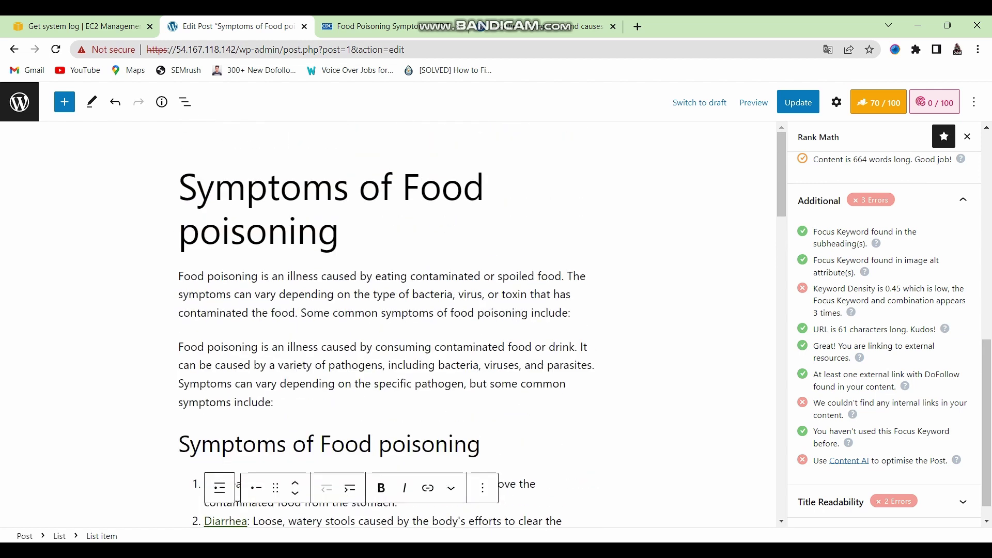
left_click(798, 101)
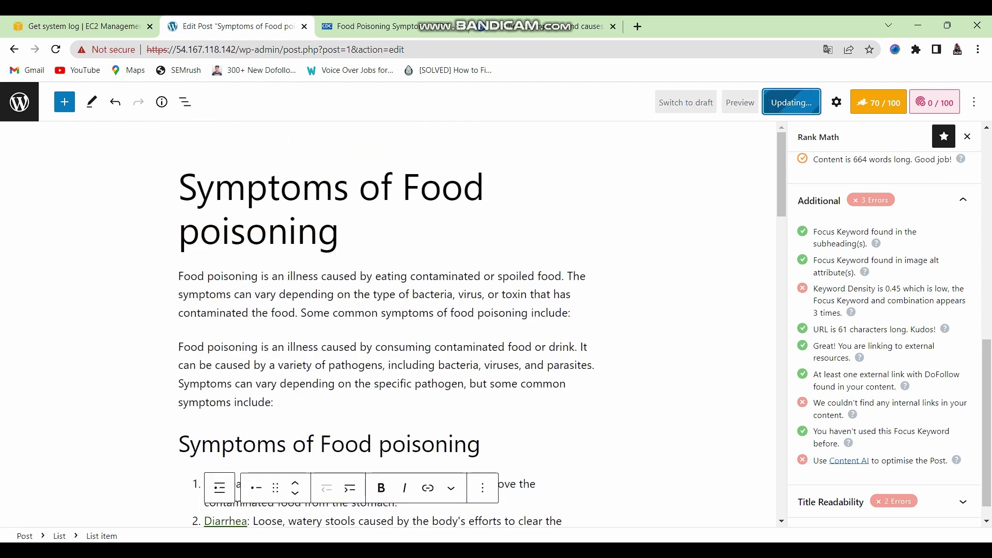
- Open the site's Pages list in a separate browser tab and copy the link address for viewing "Sample Page"
right_click(10, 112)
left_click(60, 122)
left_click(366, 27)
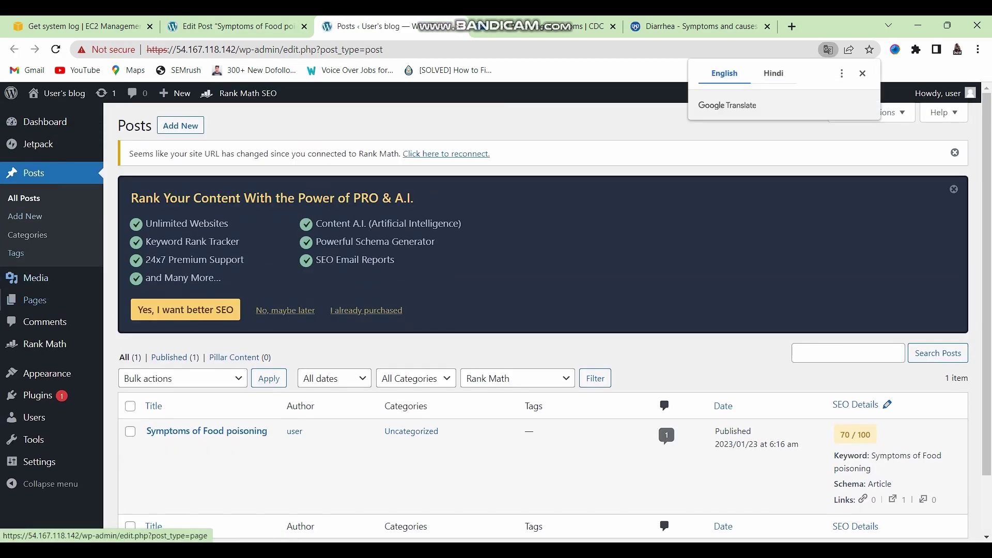
left_click(35, 300)
scroll(542, 321, "down", 3)
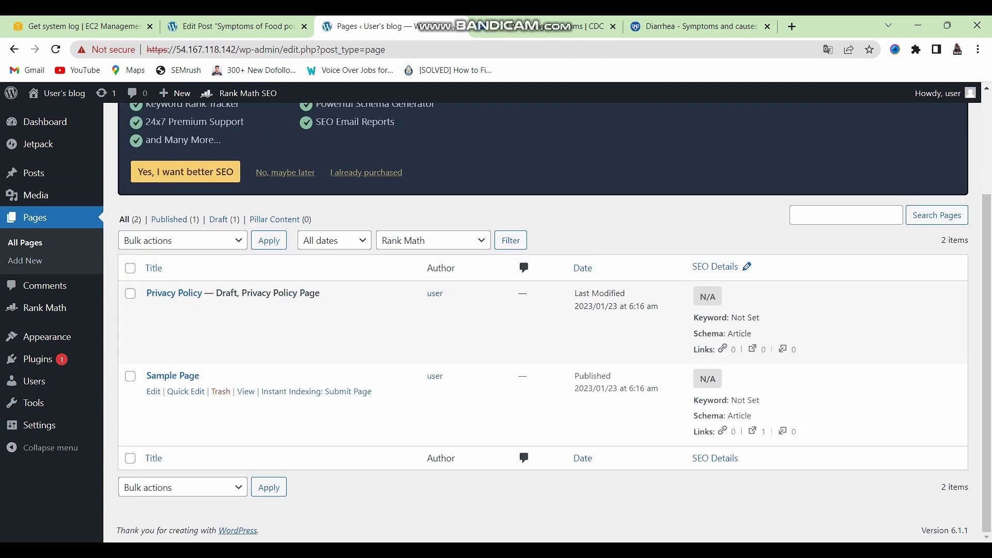
right_click(245, 394)
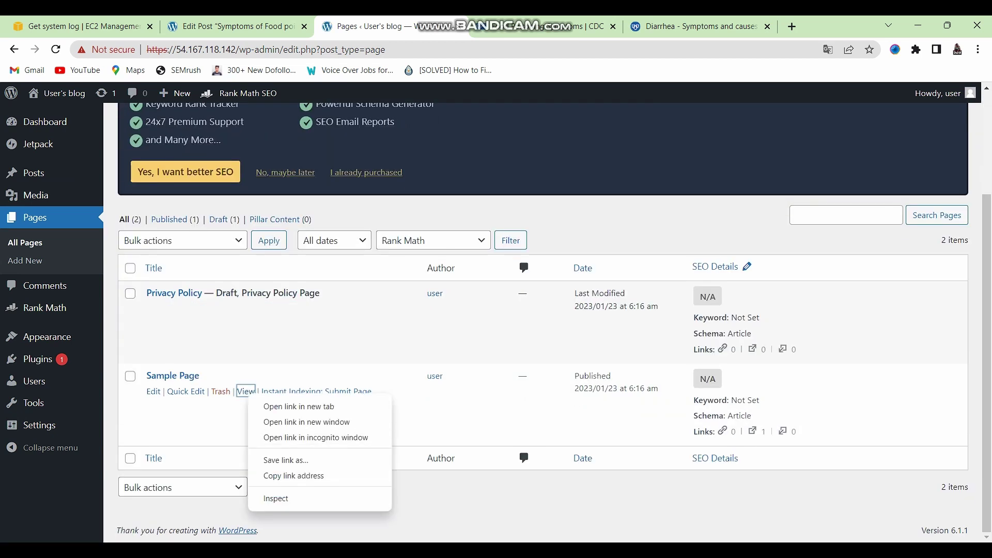
left_click(289, 474)
- Link the word "suspect" in the paragraph about suspected food poisoning to the copied Sample Page address, set to open in a new tab, and save
key("ctrl+shift+Tab")
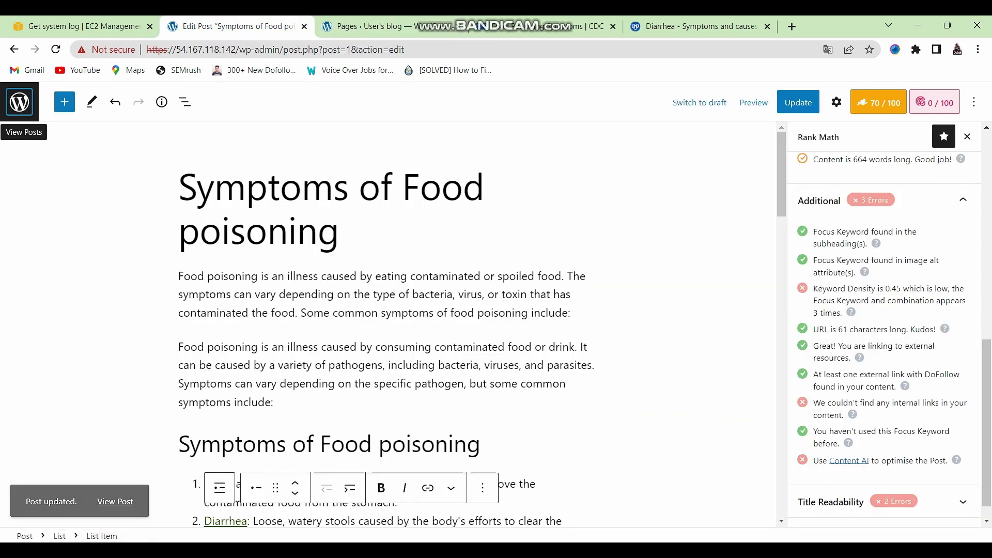
scroll(393, 310, "down", 7)
scroll(393, 310, "up", 12)
scroll(393, 310, "down", 5)
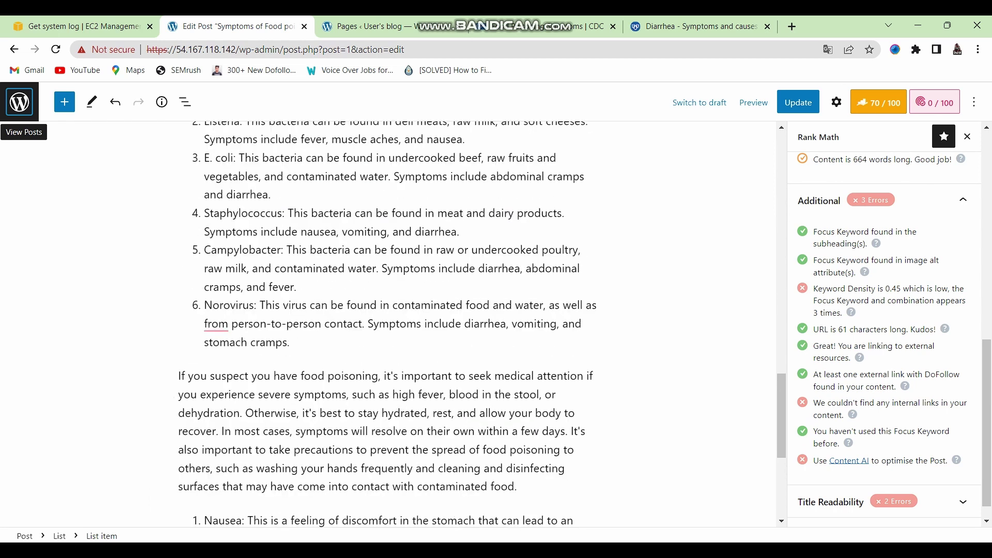
double_click(229, 376)
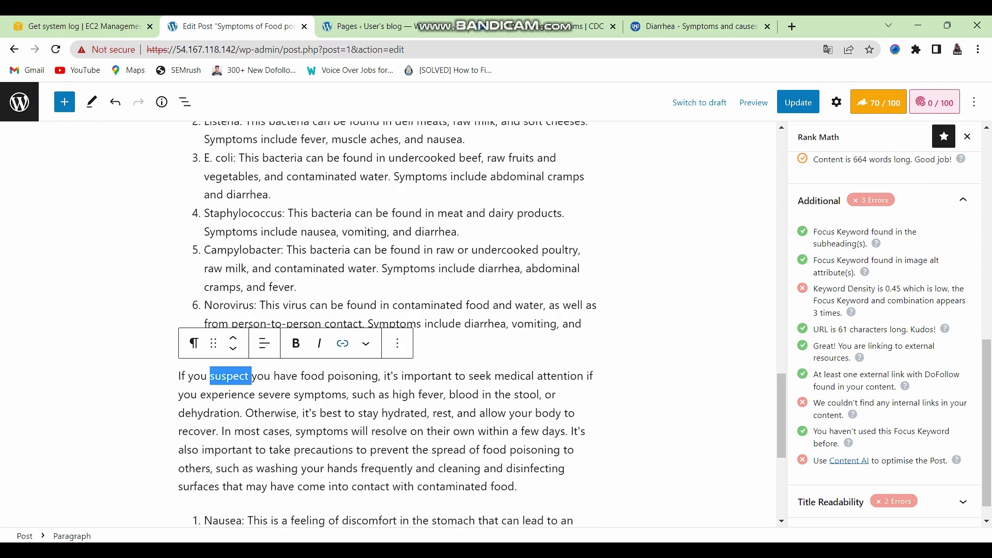
key("ctrl+k")
key("ctrl+v")
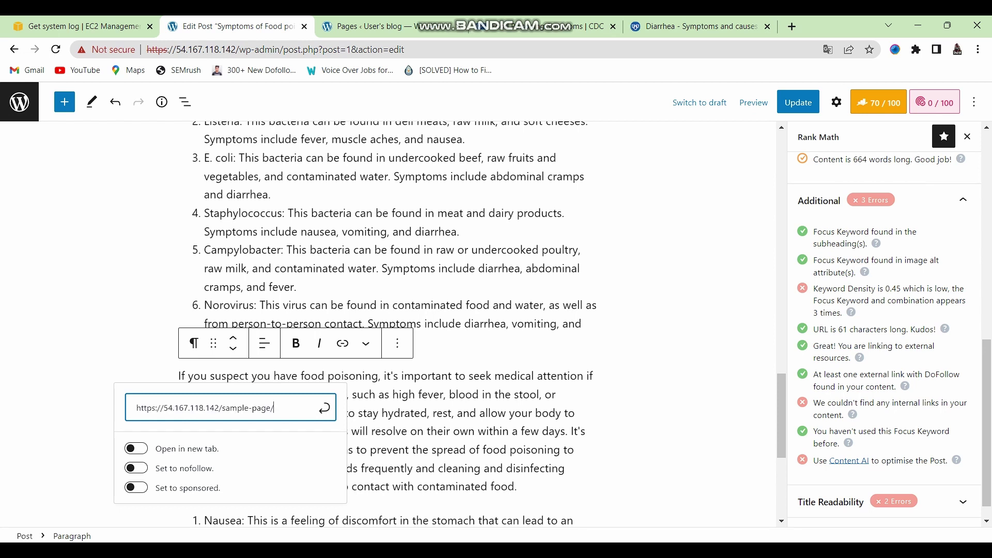
left_click(130, 480)
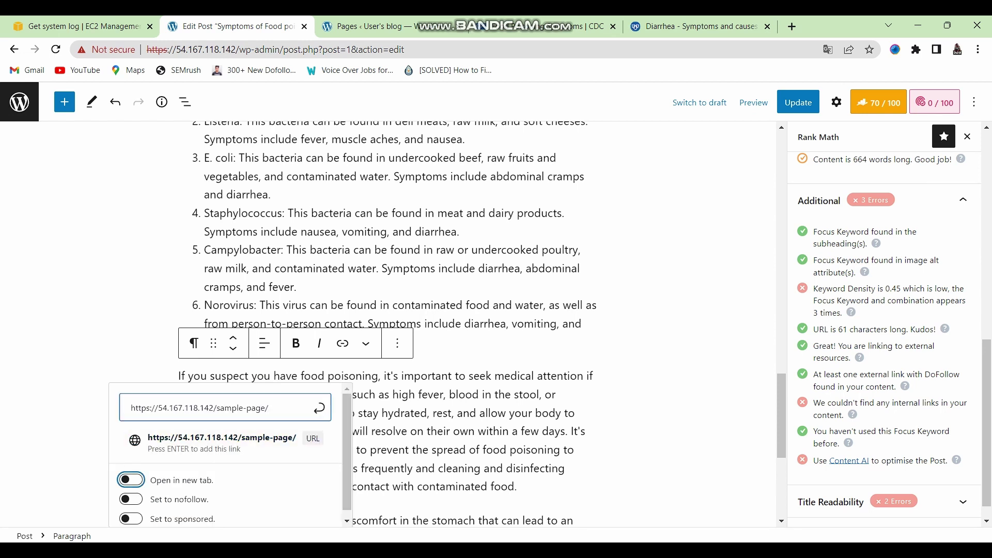
left_click(222, 438)
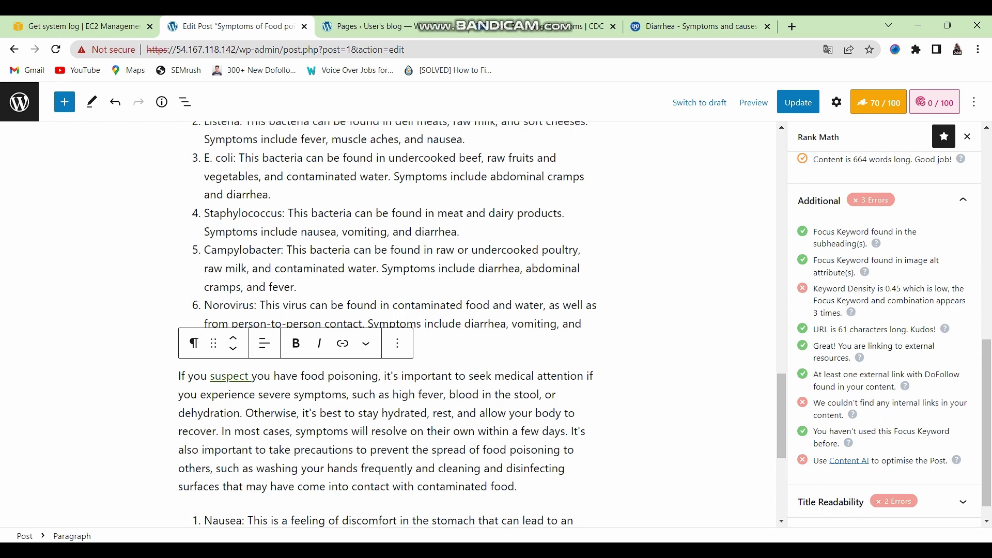
key("ctrl+s")
- Open the link on "suspect" to check its target page, and return to the post editor
double_click(482, 323)
left_click(468, 249)
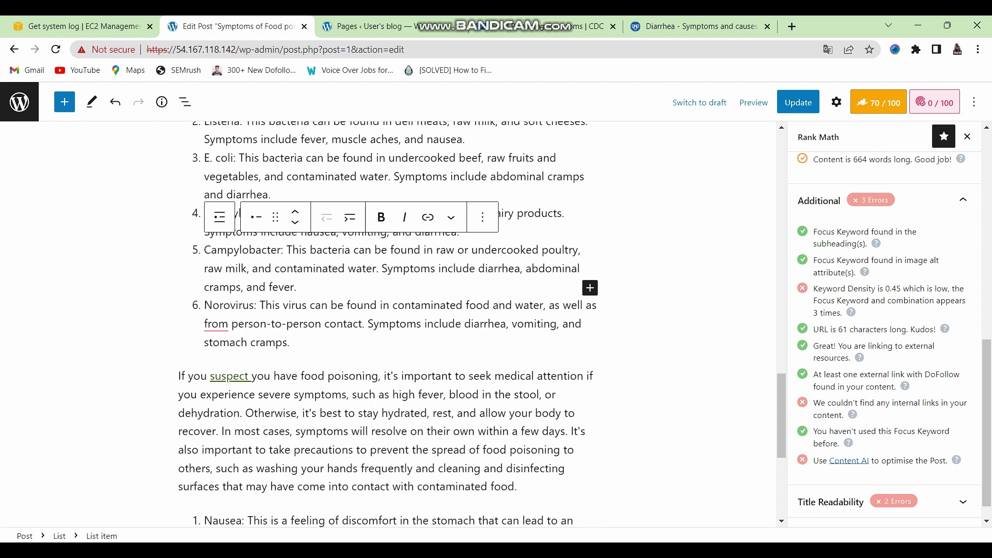
scroll(469, 249, "down", 2)
left_click(254, 250)
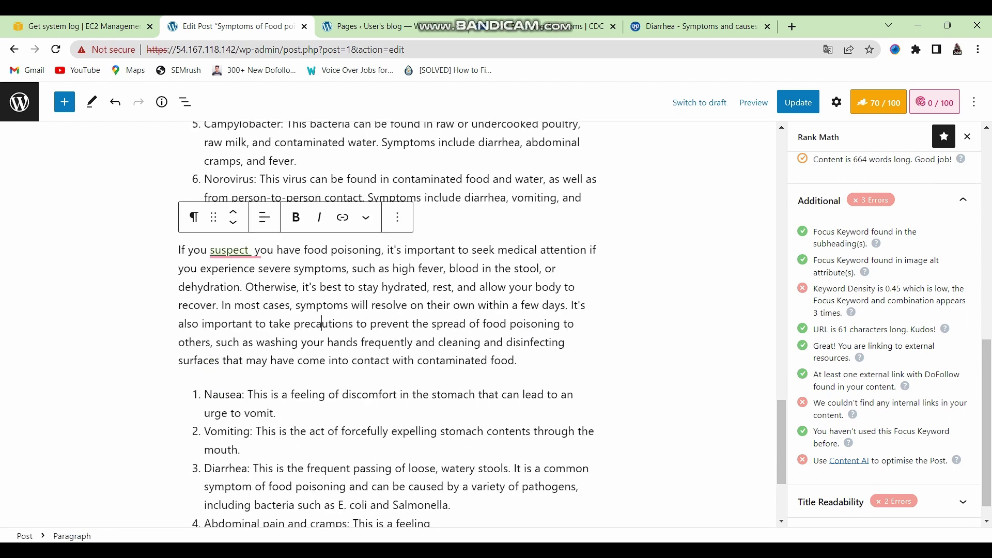
left_click(229, 250)
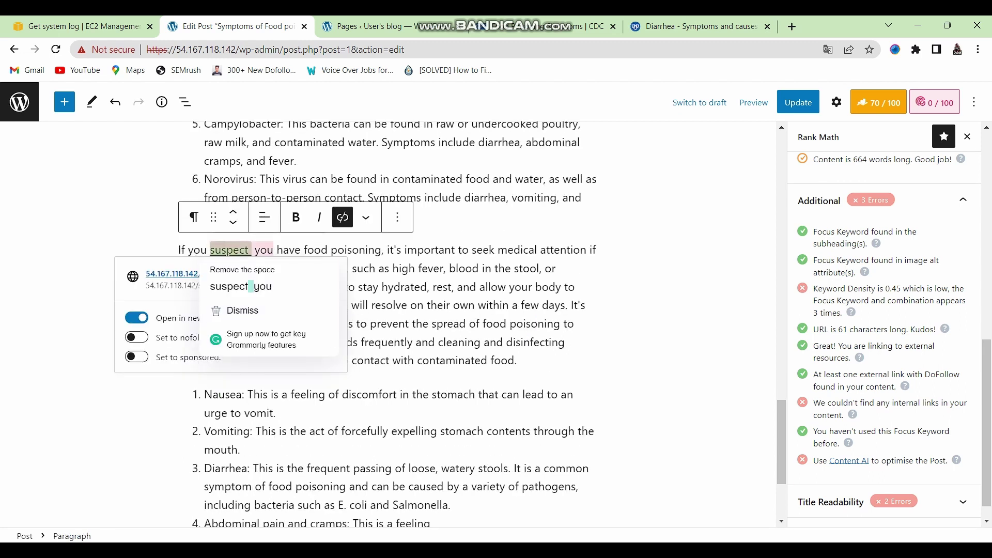
left_click(399, 268)
left_click(230, 250)
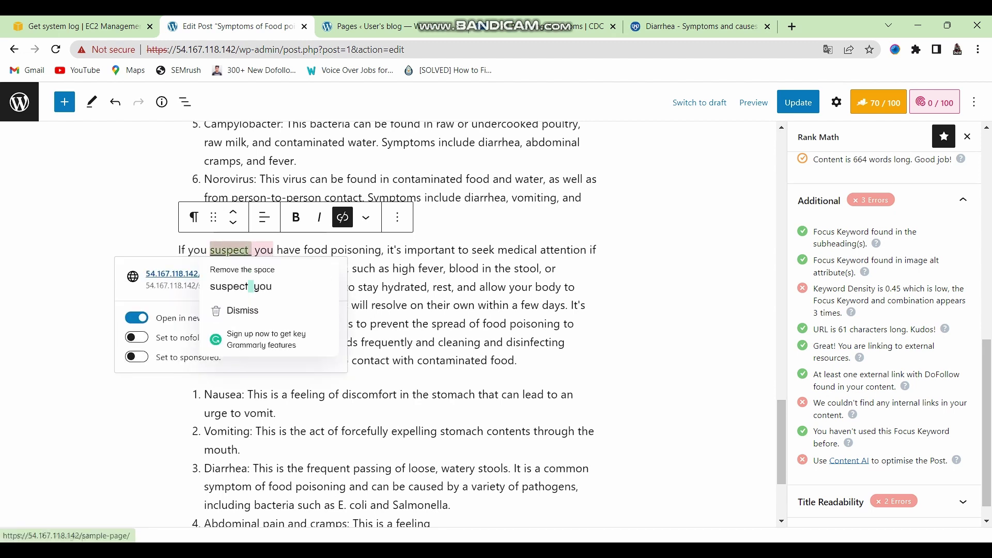
left_click(172, 273)
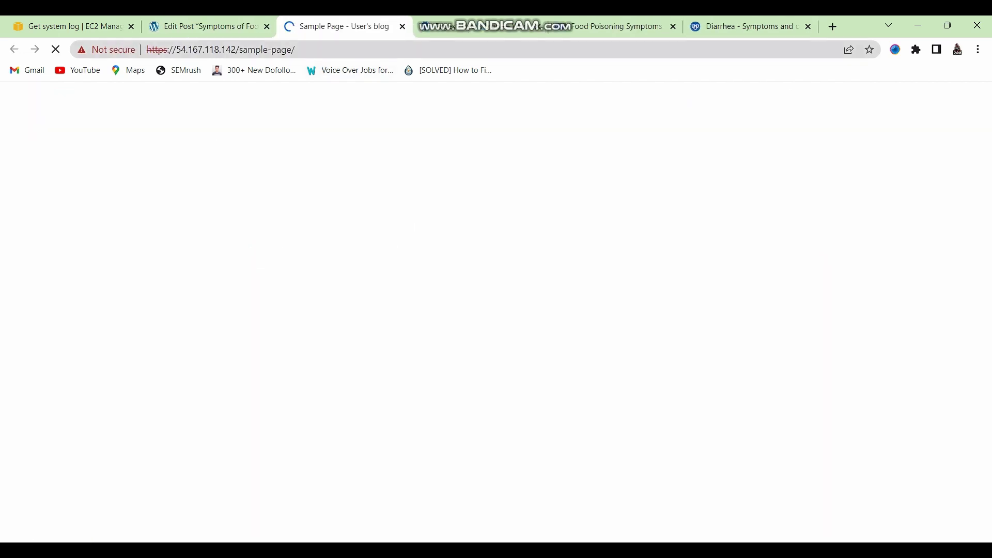
left_click(222, 50)
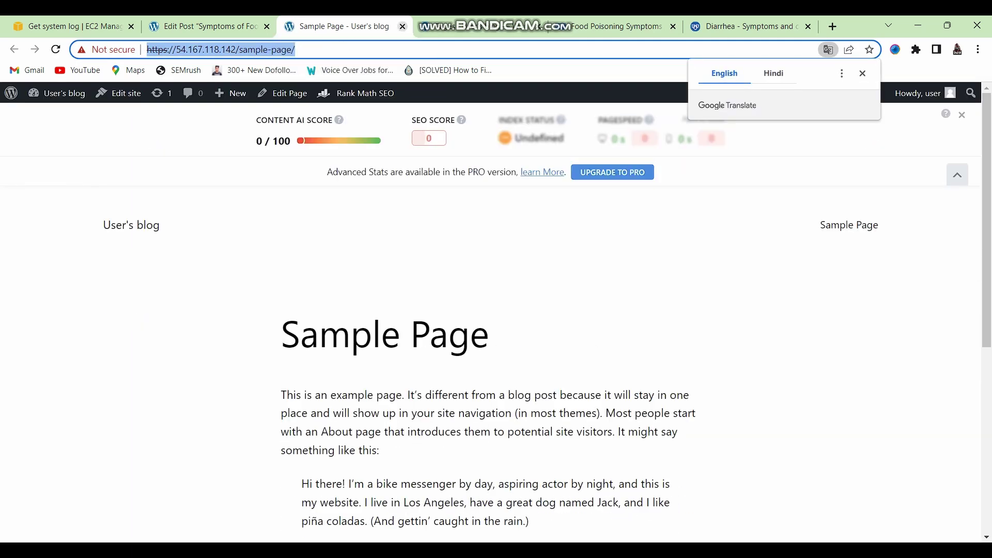
key("ctrl+w")
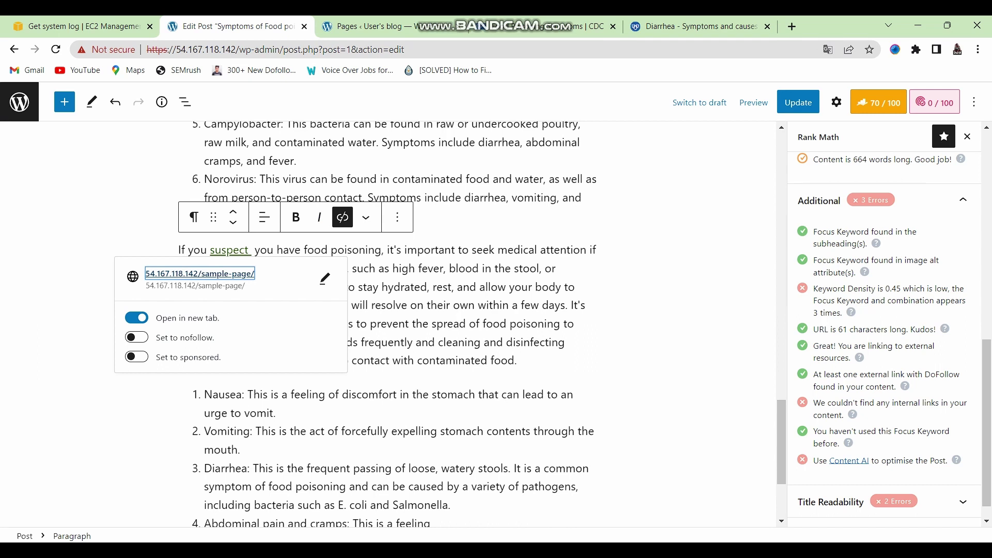
left_click(400, 286)
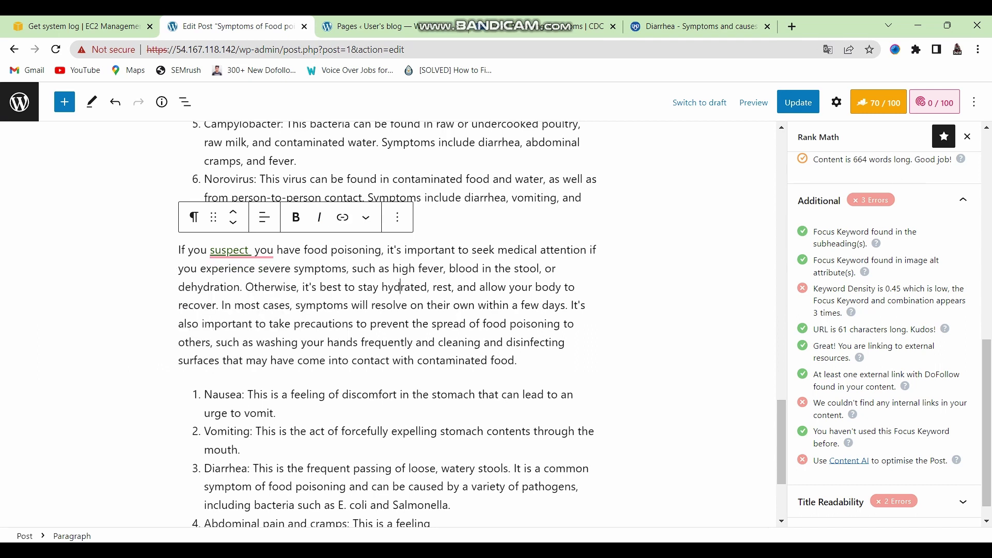
- Review the post's content, the Additional checks and the site's Pages list, and save the post
scroll(884, 334, "down", 1)
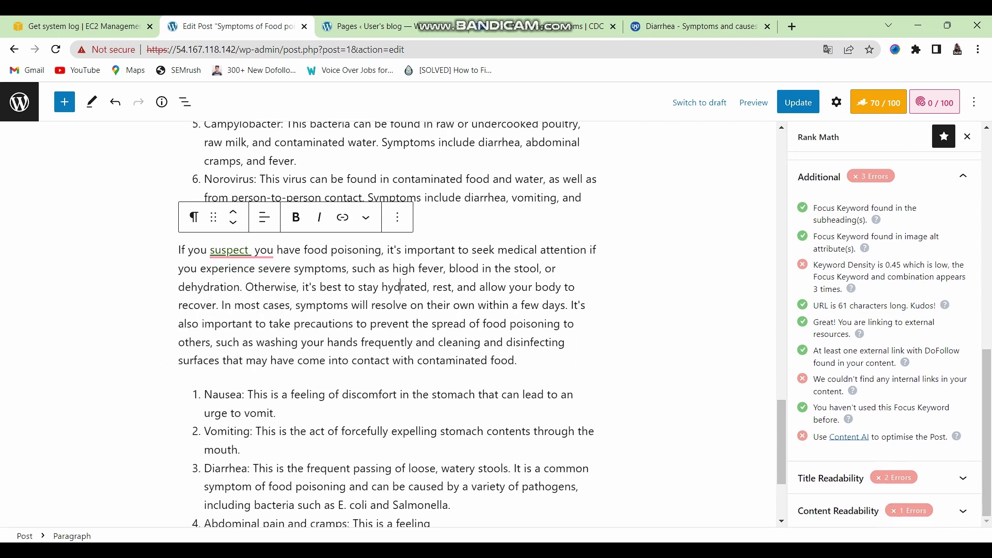
scroll(392, 324, "up", 10)
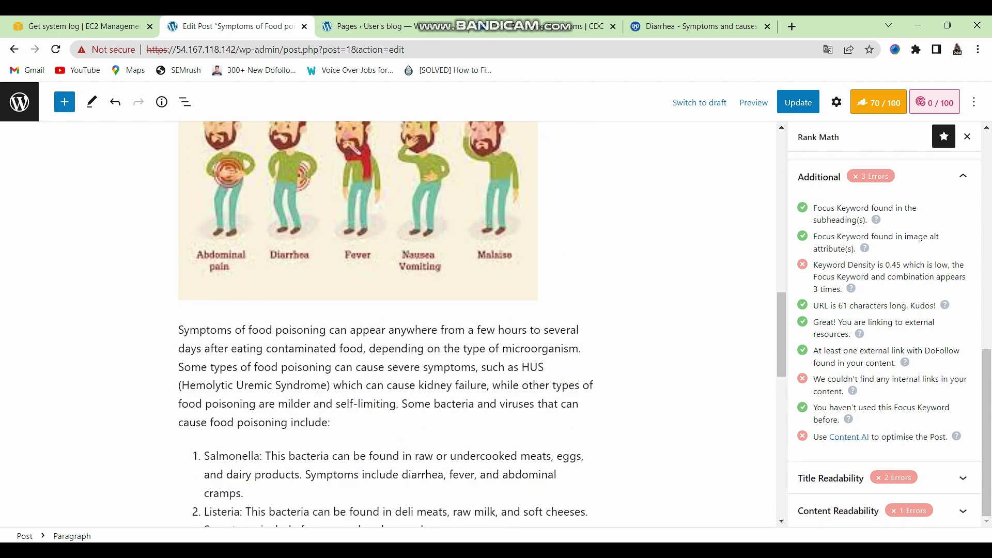
scroll(393, 324, "down", 10)
scroll(393, 323, "up", 5)
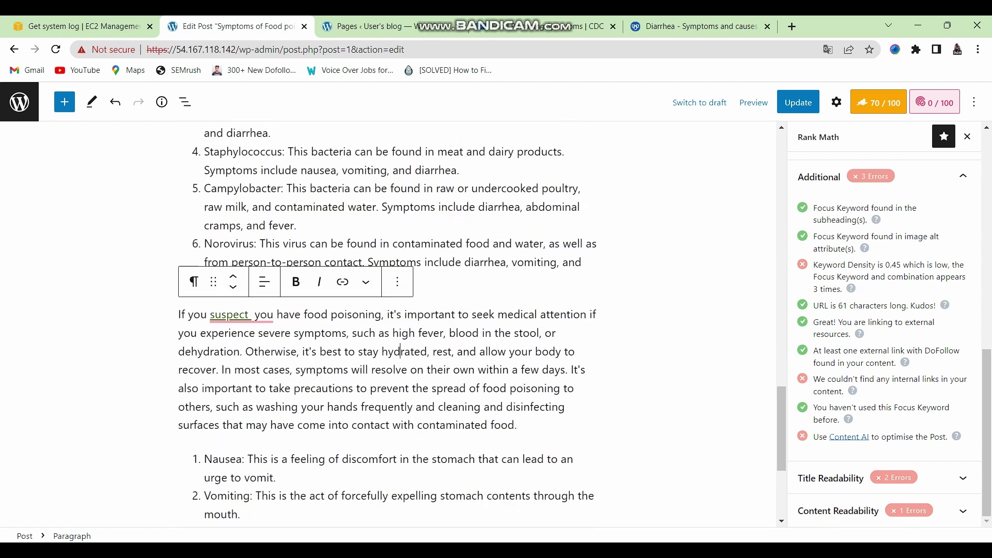
key("ctrl+Tab")
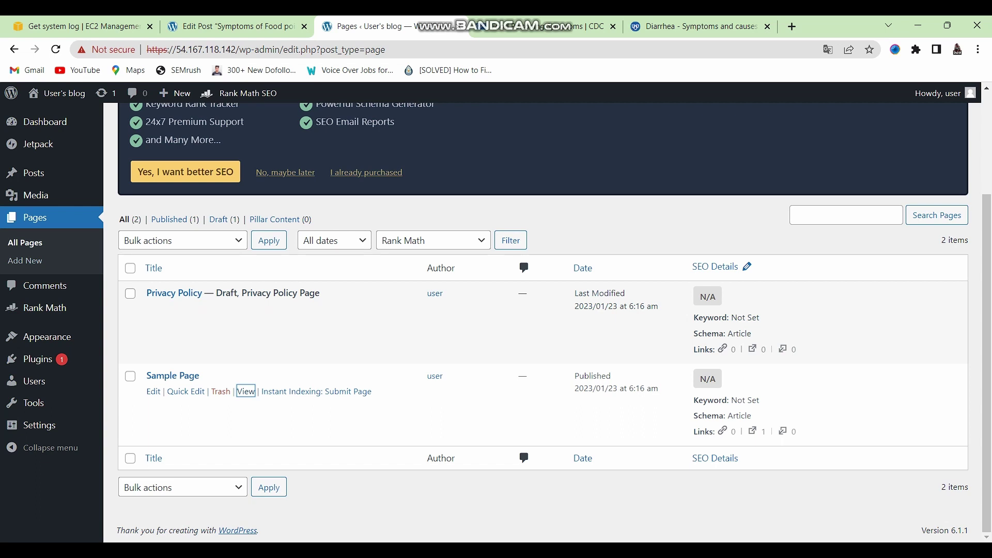
scroll(543, 310, "up", 3)
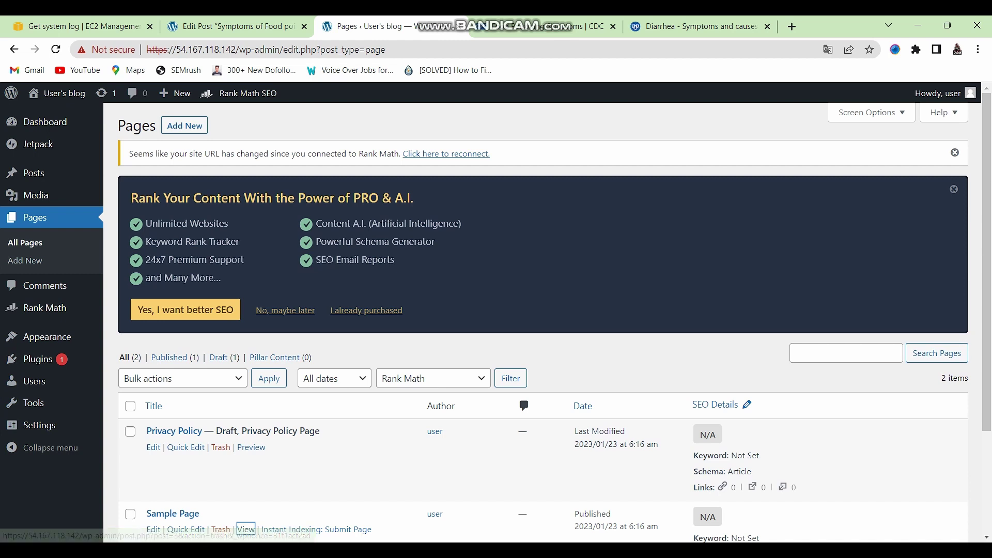
left_click(235, 26)
scroll(392, 324, "down", 2)
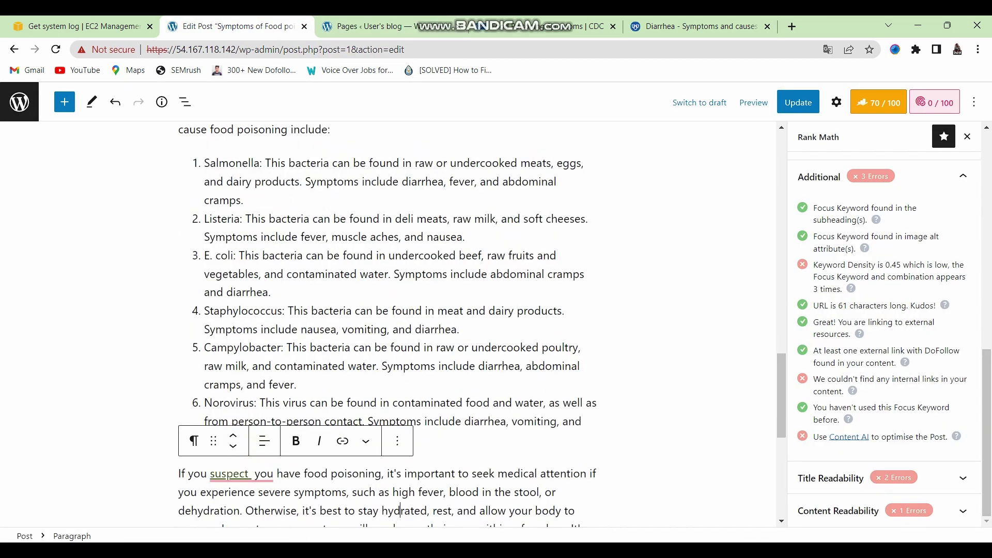
scroll(392, 324, "up", 8)
scroll(392, 323, "up", 4)
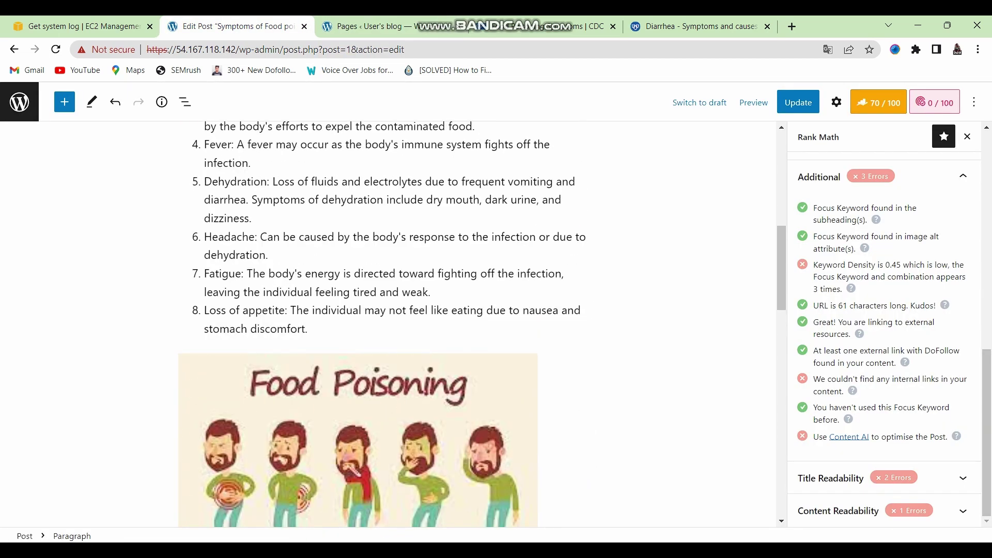
scroll(393, 324, "down", 13)
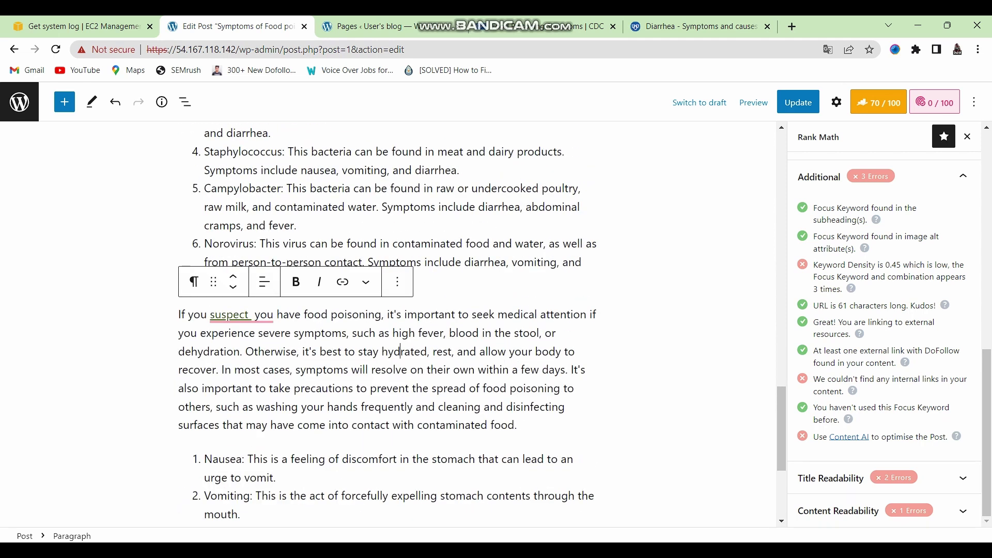
key("ctrl+s")
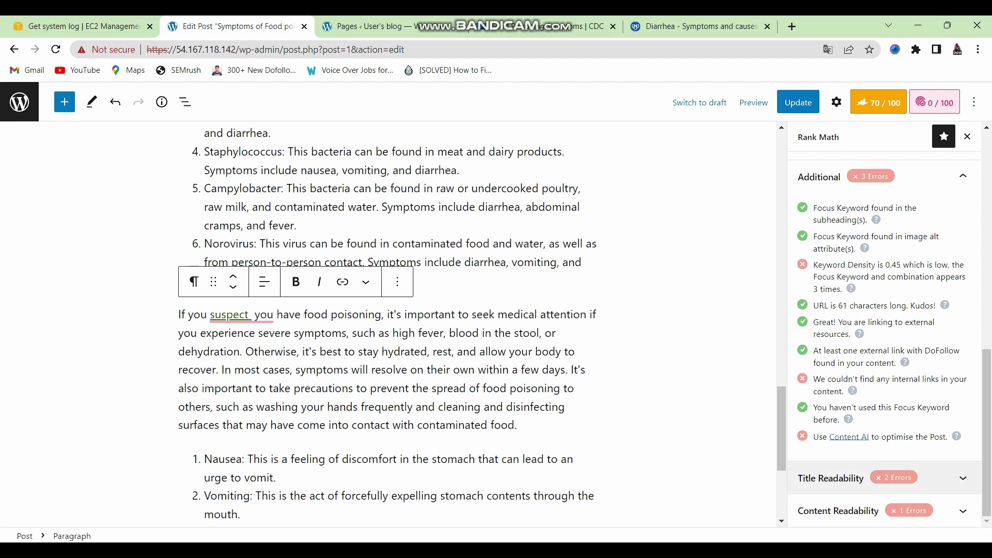
- Expand Rank Math's Title Readability checks and examine the failed items on power words and numbers
left_click(830, 478)
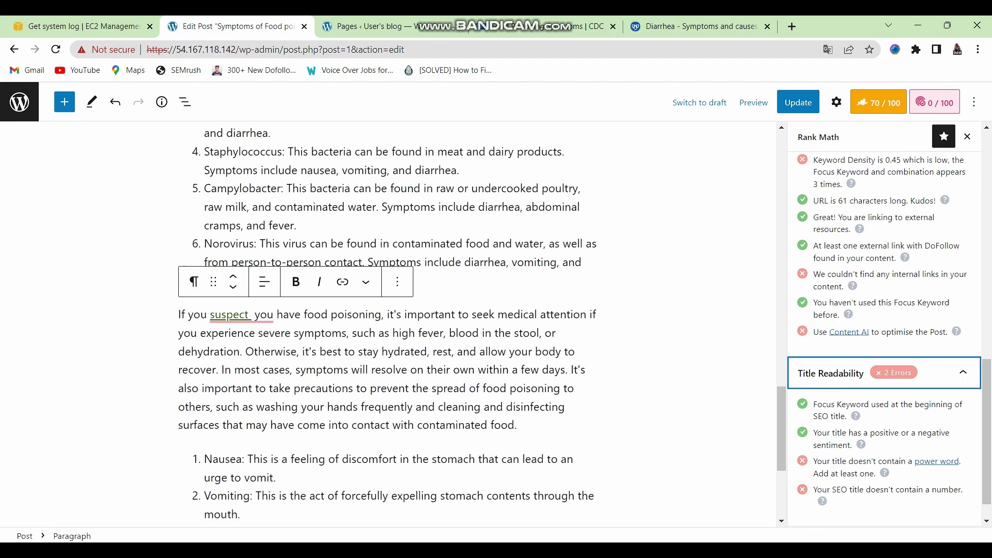
scroll(884, 340, "down", 1)
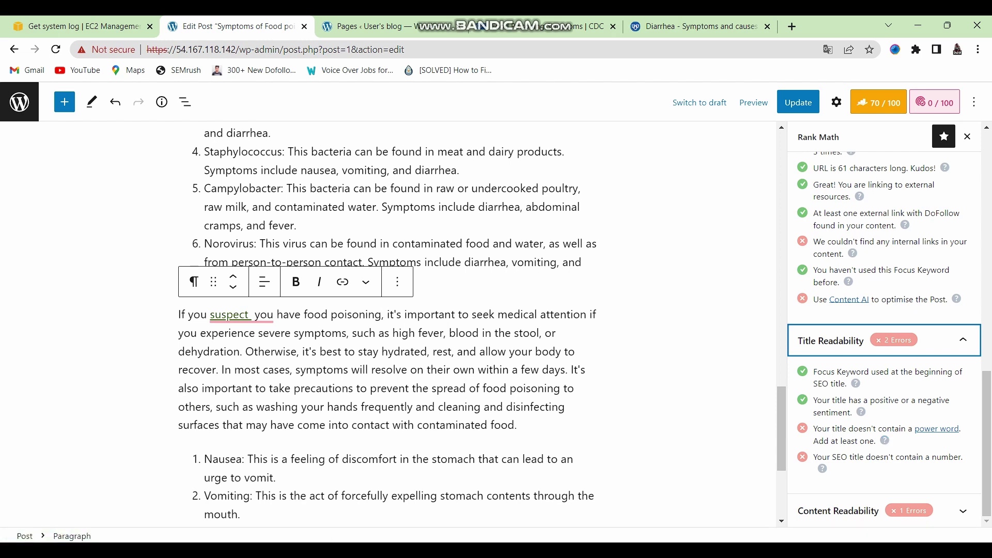
left_click_drag(817, 457, 963, 457)
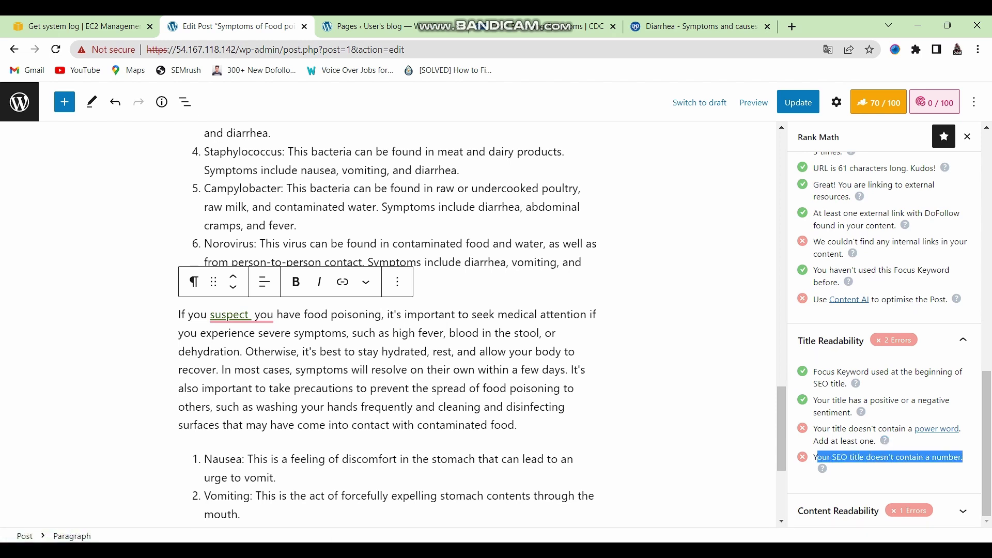
left_click_drag(876, 440, 813, 428)
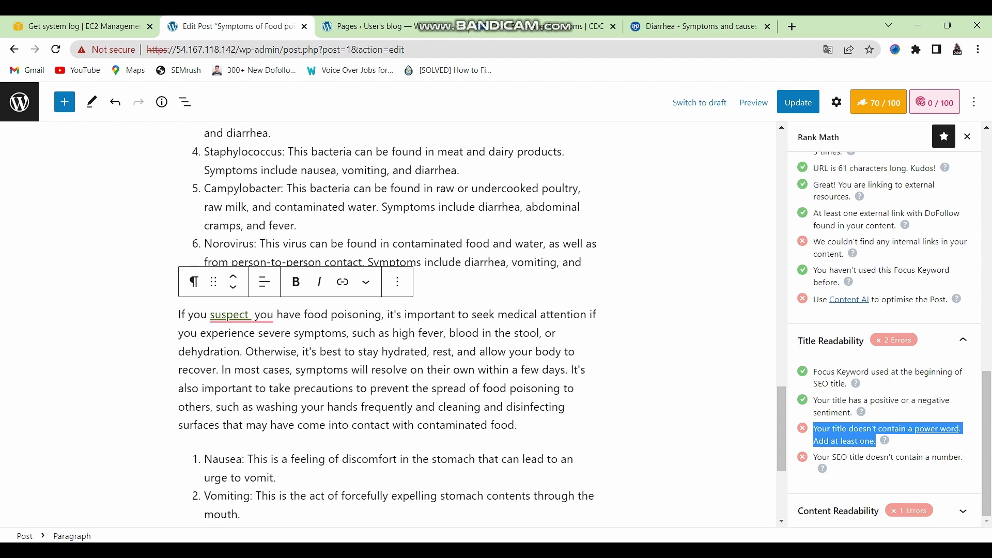
- Add the number "11" at the beginning of the post title
scroll(388, 320, "up", 15)
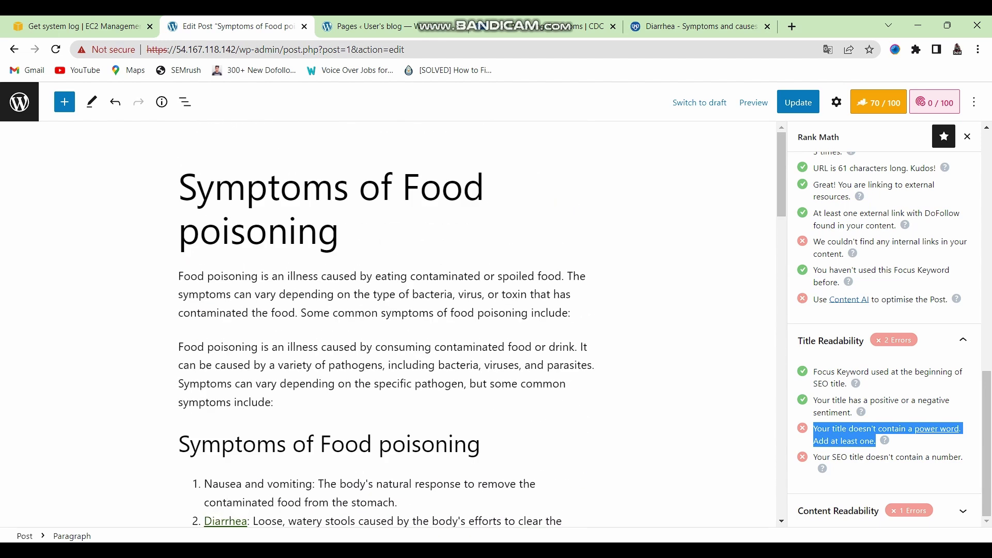
left_click(197, 186)
key("Home")
type("11")
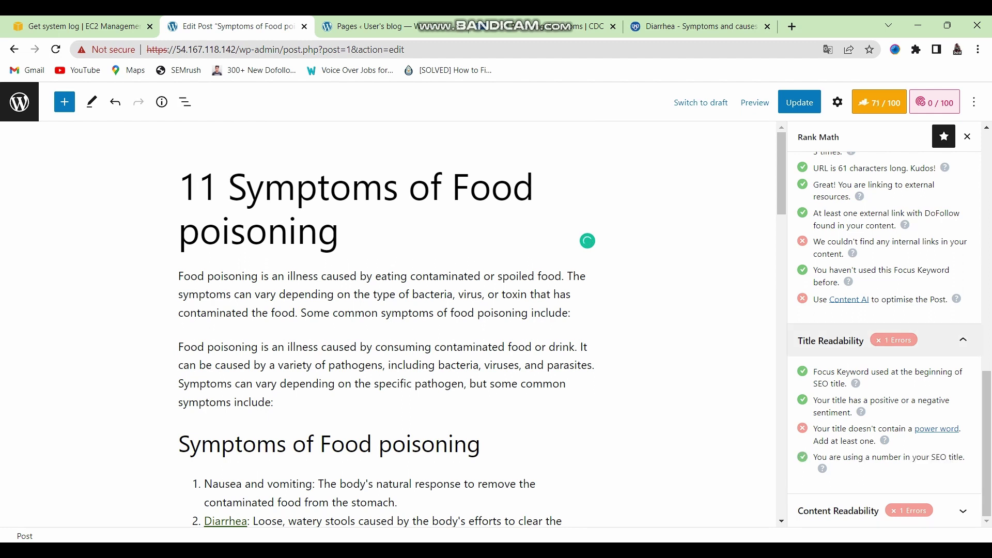
scroll(388, 321, "down", 1)
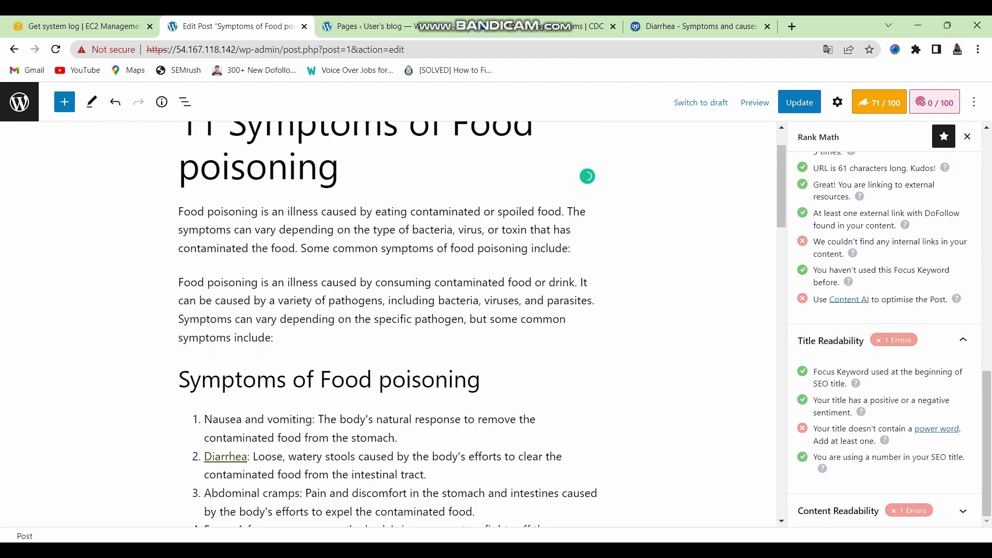
scroll(482, 329, "up", 1)
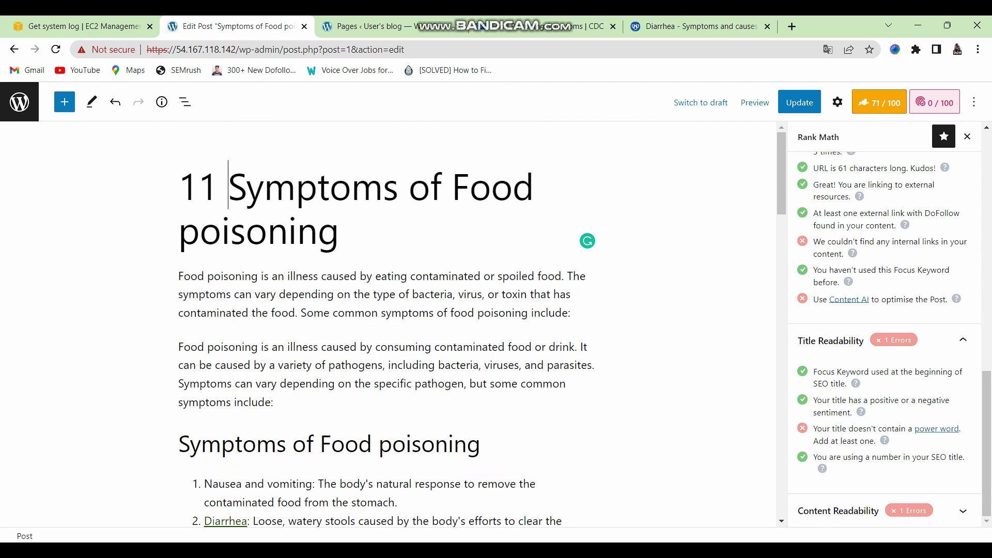
- Insert the power word "Best" after "11" so the title reads "11 Best Symptoms of Food poisoning"
type("Bes")
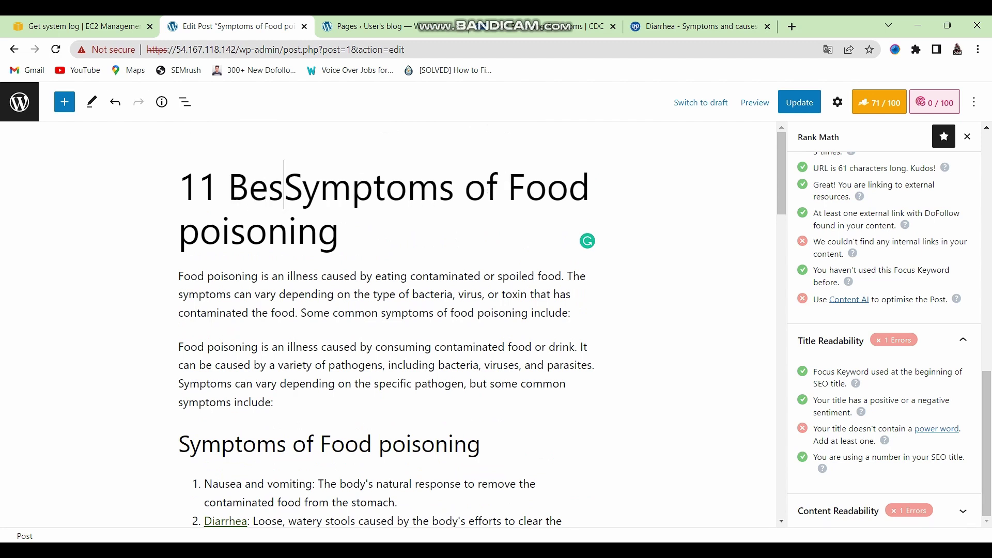
type("t ways to")
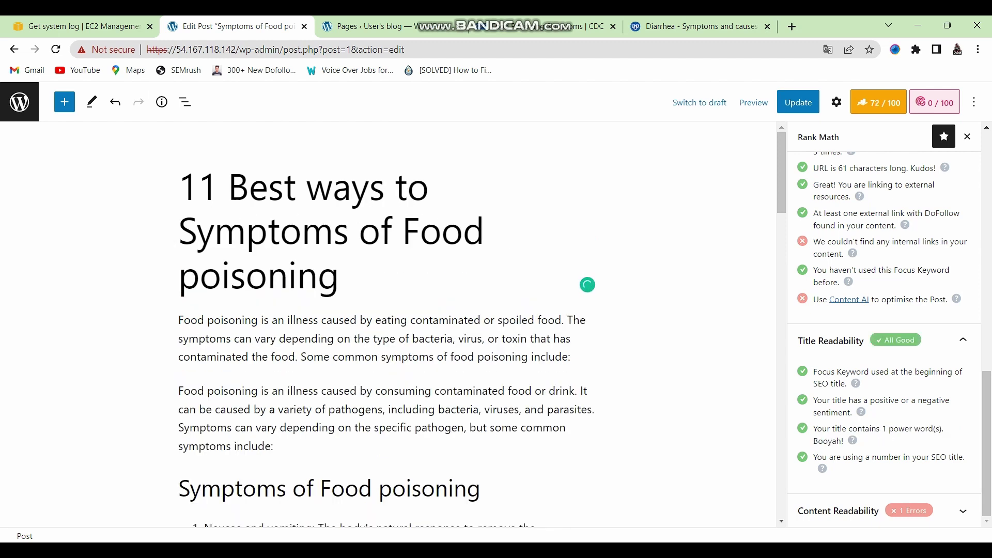
key("BackSpace")
key("BackSpace")
key("BackSpace")
key("BackSpace")
key("BackSpace")
key("BackSpace")
key("BackSpace")
key("BackSpace")
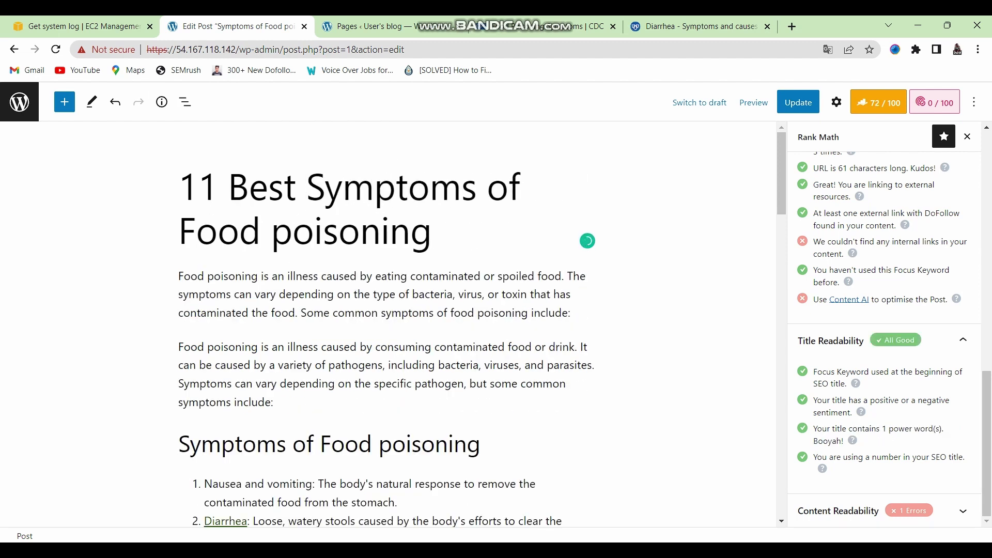
- Highlight the word "Best" in the post title and review Rank Math's title readability and SEO checks
left_click(588, 241)
key("Up")
key("ctrl+Left")
key("ctrl+shift+Right")
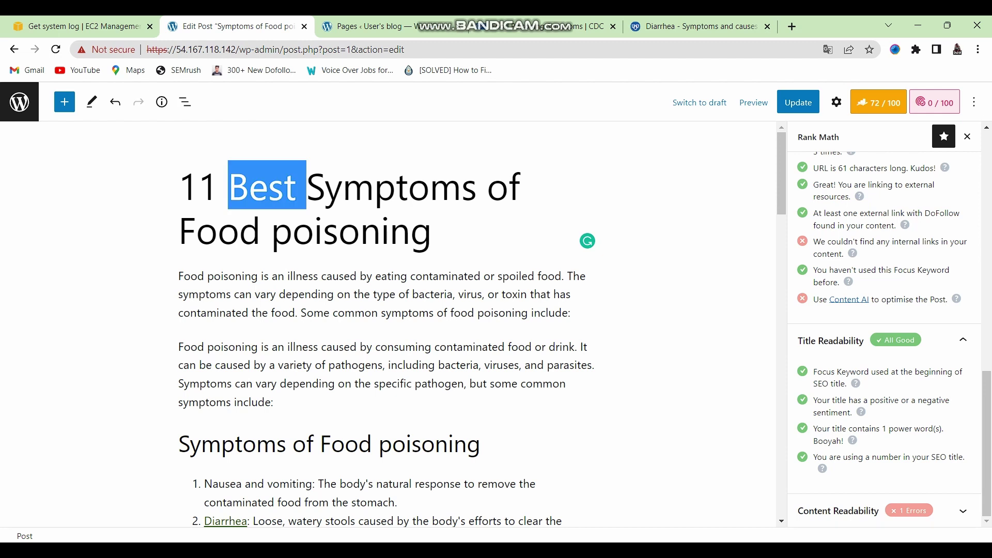
key("End")
key("Down")
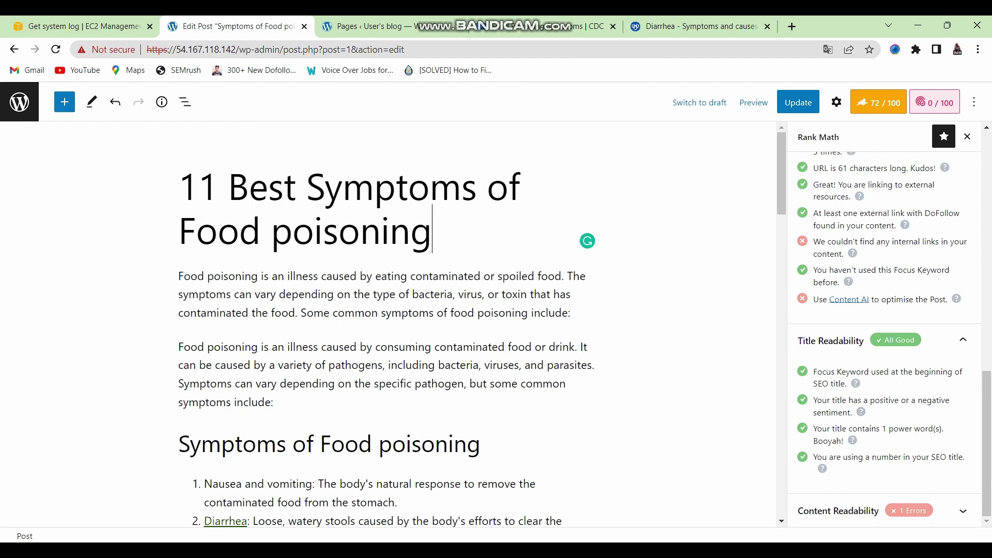
scroll(883, 335, "up", 3)
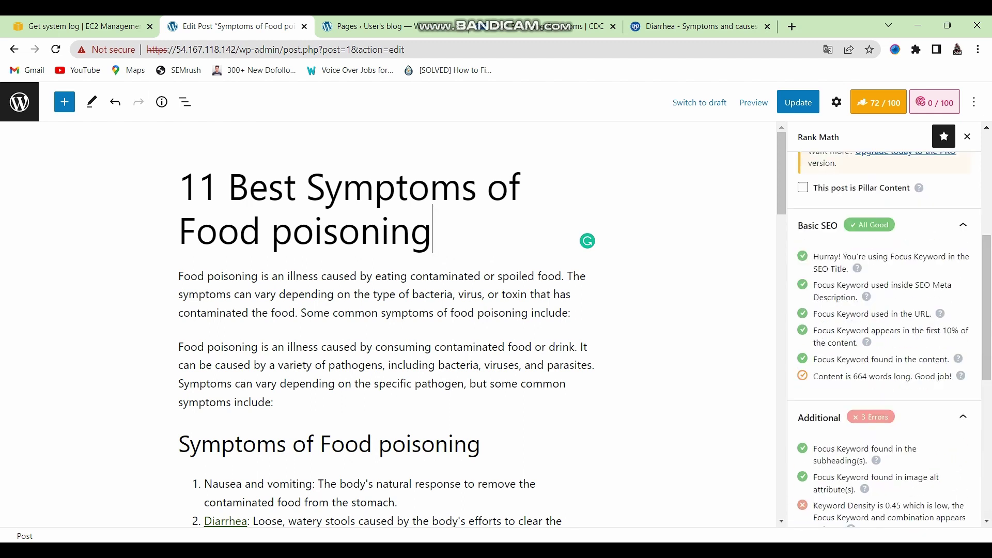
scroll(884, 336, "down", 3)
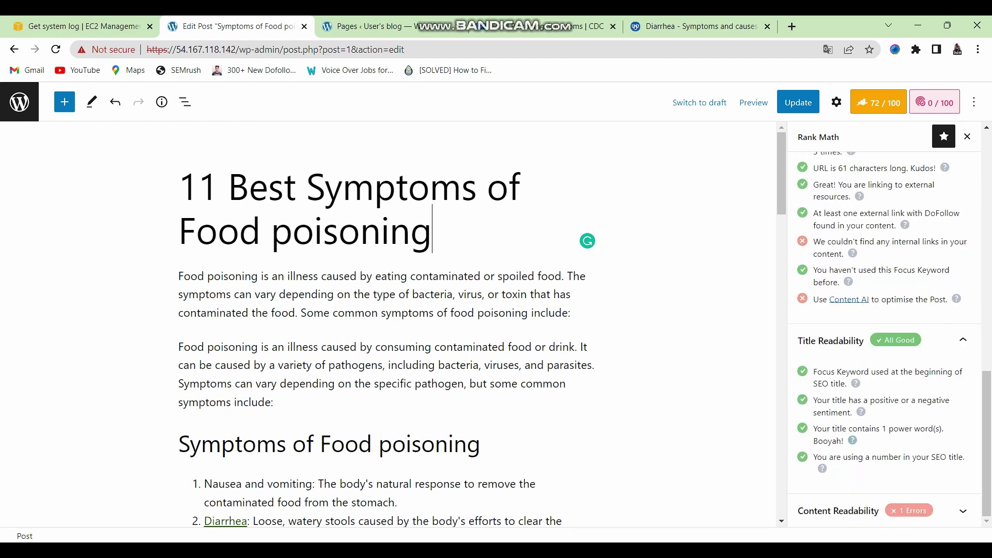
- Open Rank Math's help article for the title power word check, read "Use of Power Word in Title", and return to the post editor
left_click(853, 440)
key("ctrl+shift+Tab")
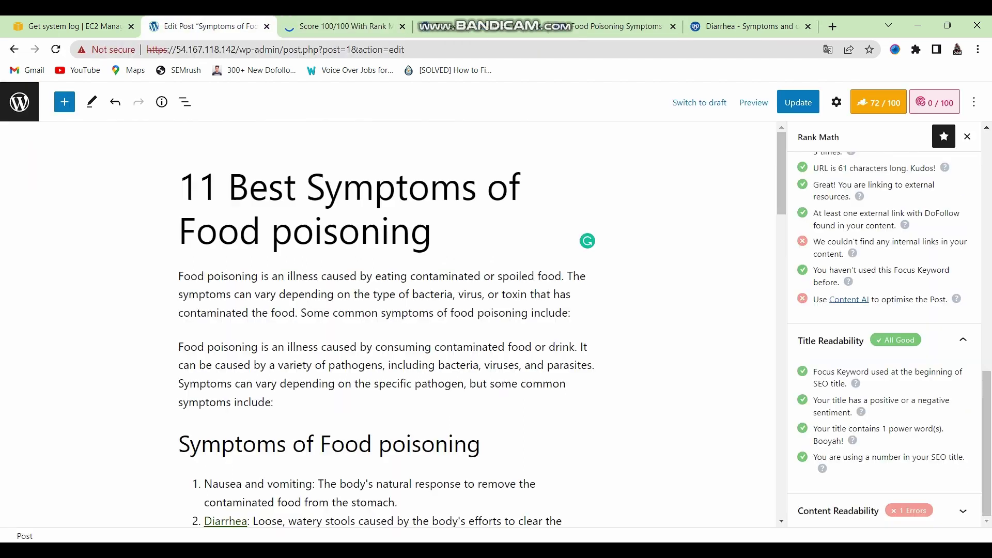
key("ctrl+Tab")
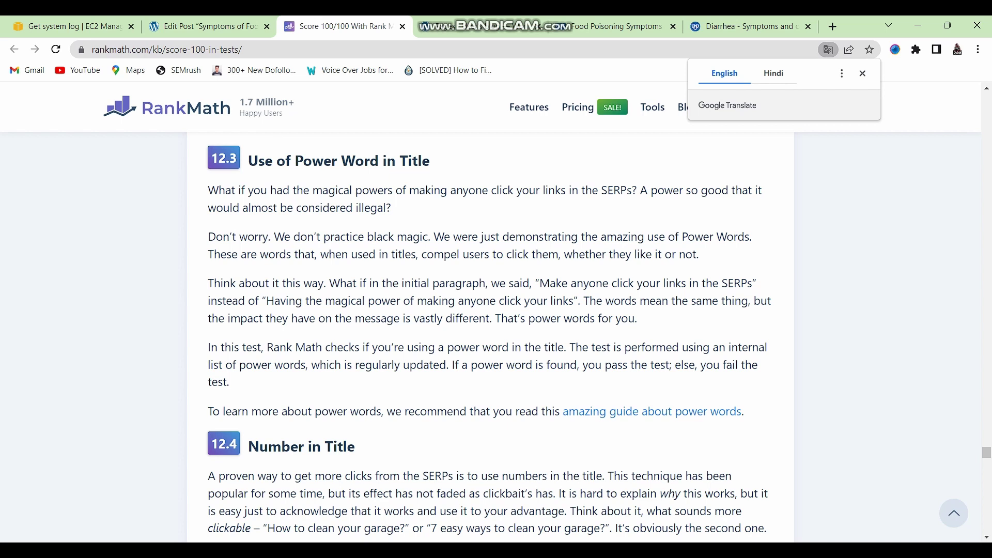
key("ctrl+shift+Tab")
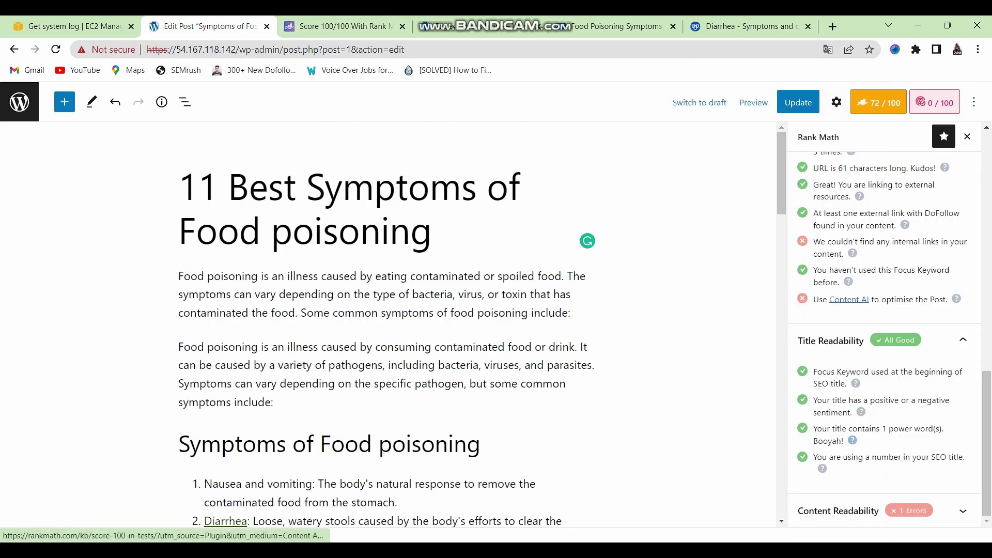
key("ctrl+Tab")
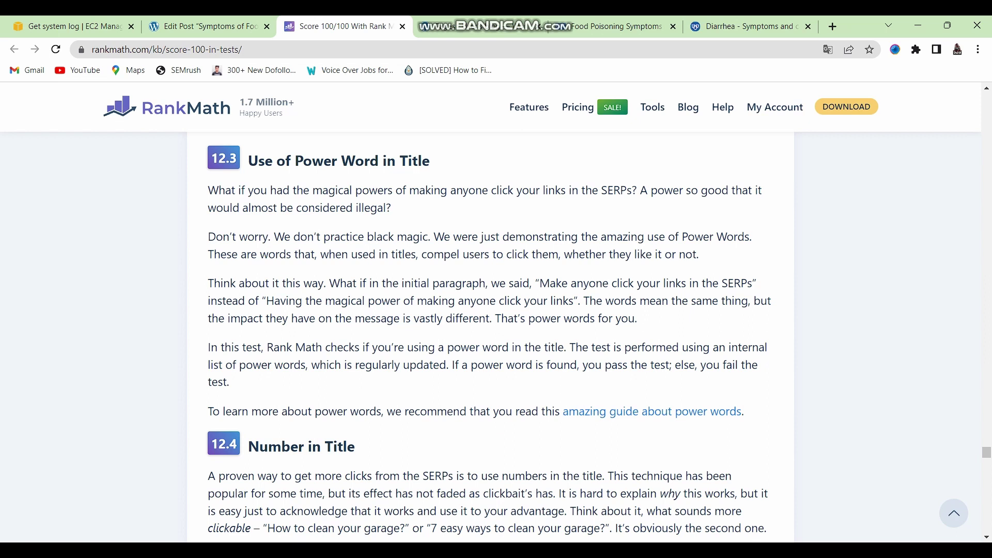
key("ctrl+shift+Tab")
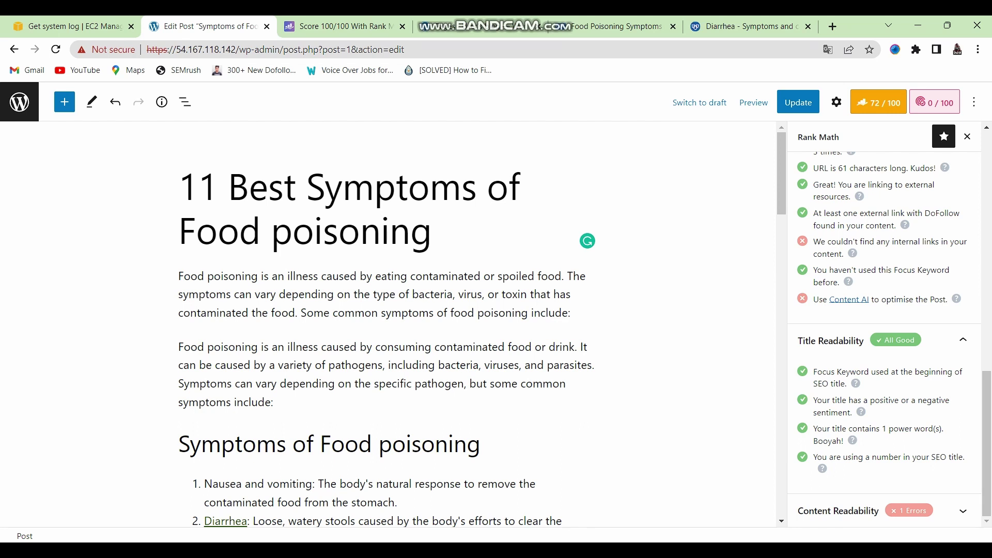
- Examine Rank Math's Basic SEO and Additional checks alongside the post's symptoms list, image and bacteria section
scroll(884, 339, "up", 8)
scroll(884, 340, "down", 8)
scroll(884, 339, "up", 3)
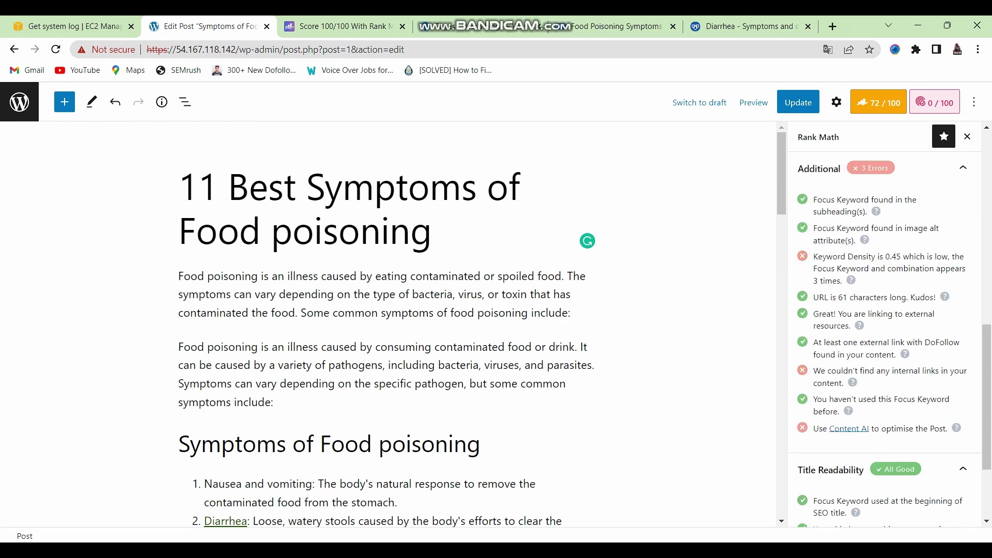
scroll(884, 340, "up", 5)
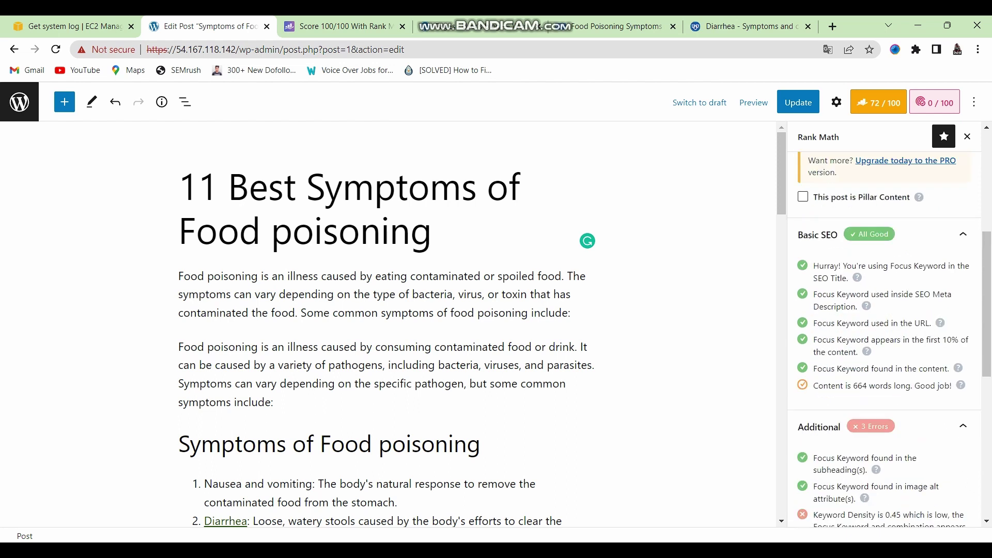
scroll(884, 339, "down", 3)
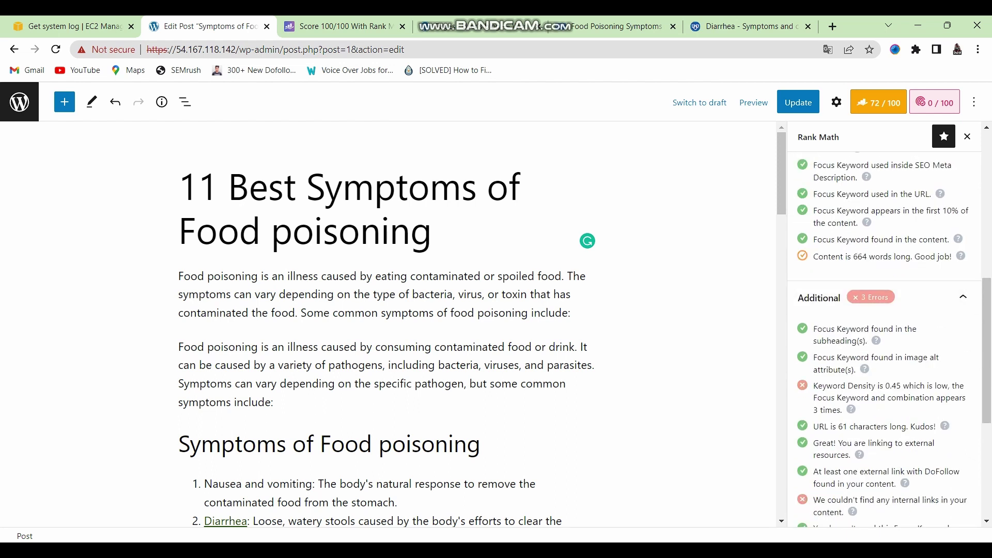
scroll(388, 325, "down", 10)
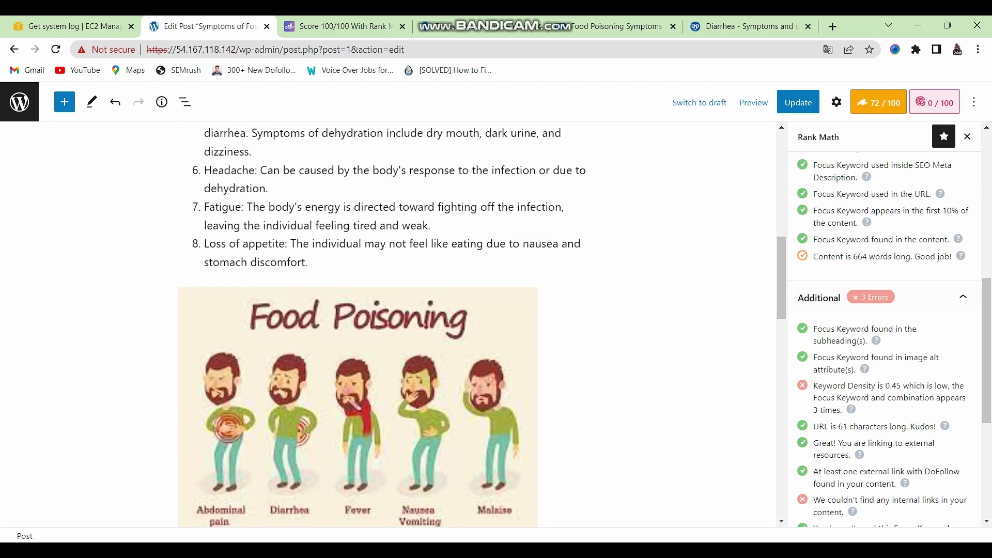
scroll(884, 326, "down", 3)
scroll(388, 326, "up", 10)
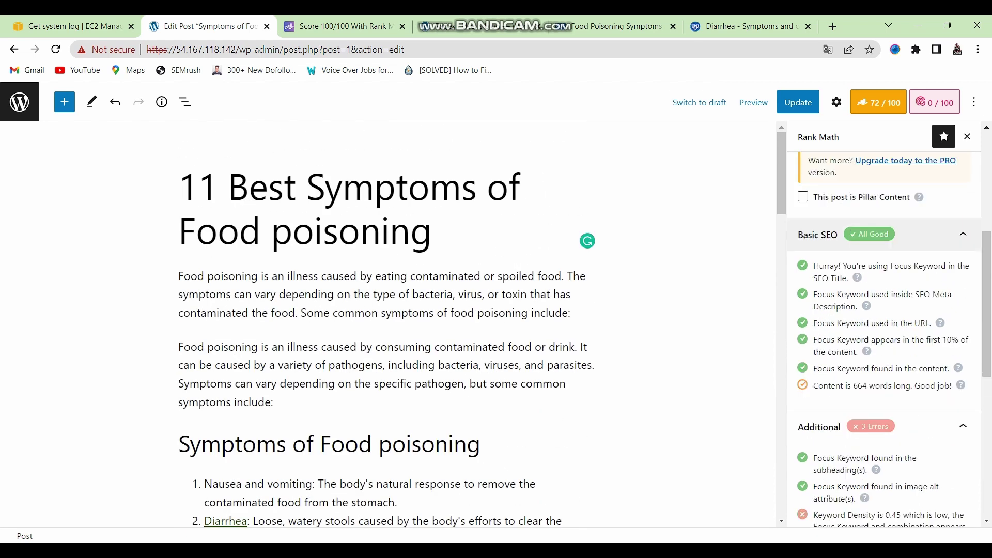
scroll(388, 325, "down", 10)
scroll(388, 325, "down", 6)
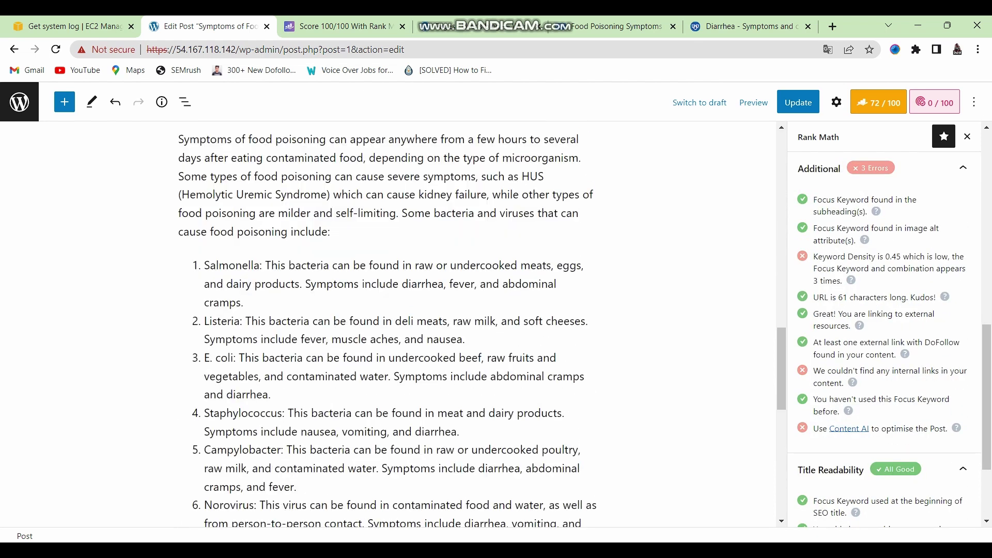
scroll(387, 326, "up", 4)
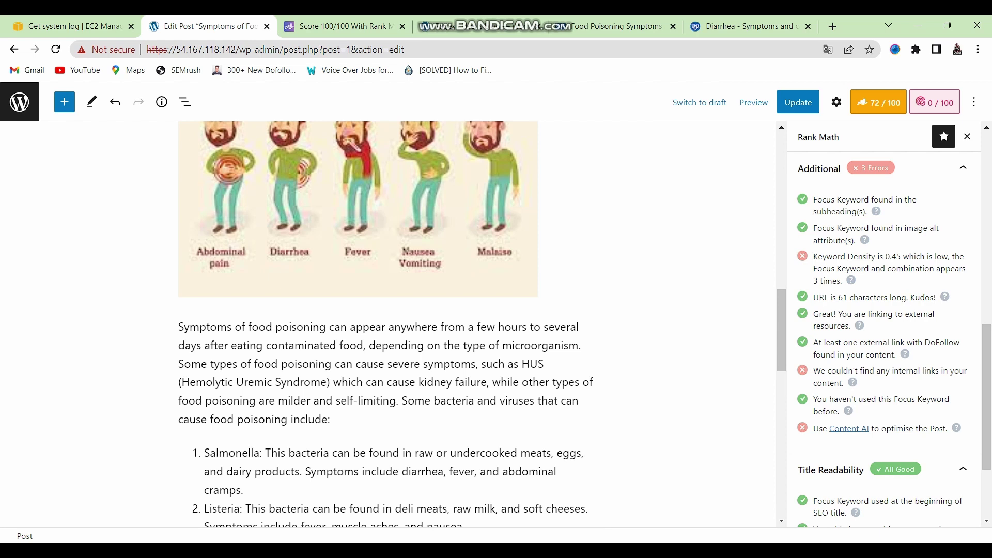
- Highlight the keyword density value in the Additional checks and review the post's introduction and symptoms list for focus keyword use
left_click_drag(900, 256, 886, 256)
scroll(387, 326, "up", 15)
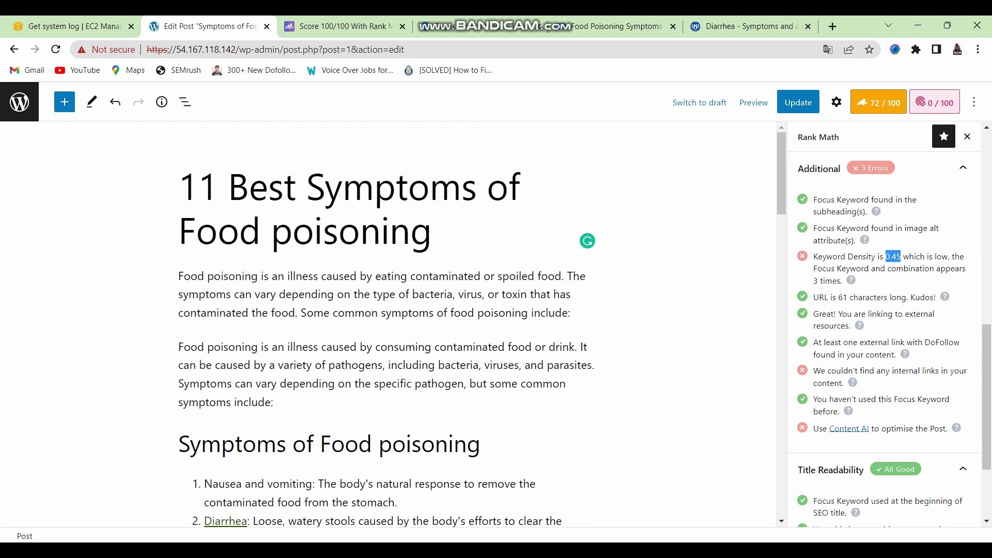
scroll(388, 325, "down", 3)
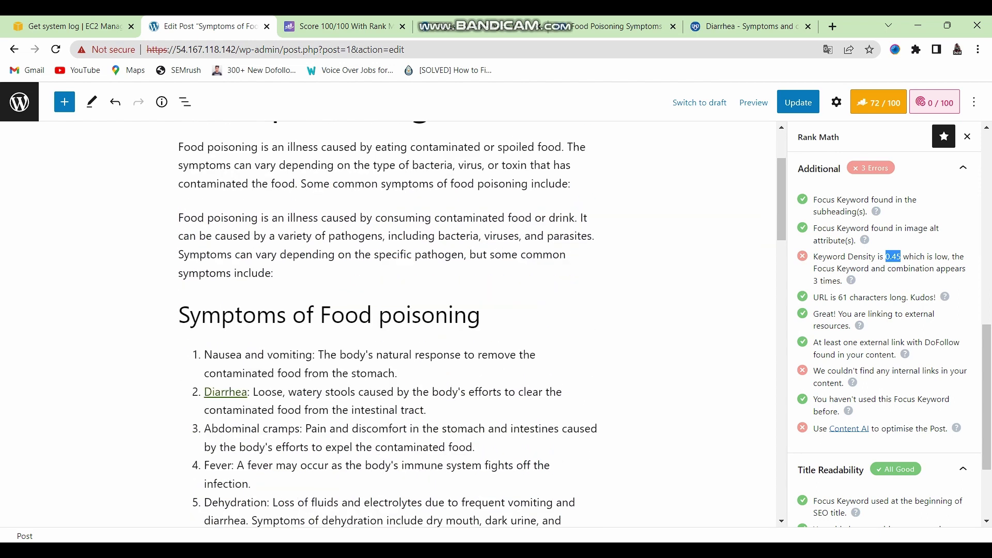
scroll(387, 326, "down", 5)
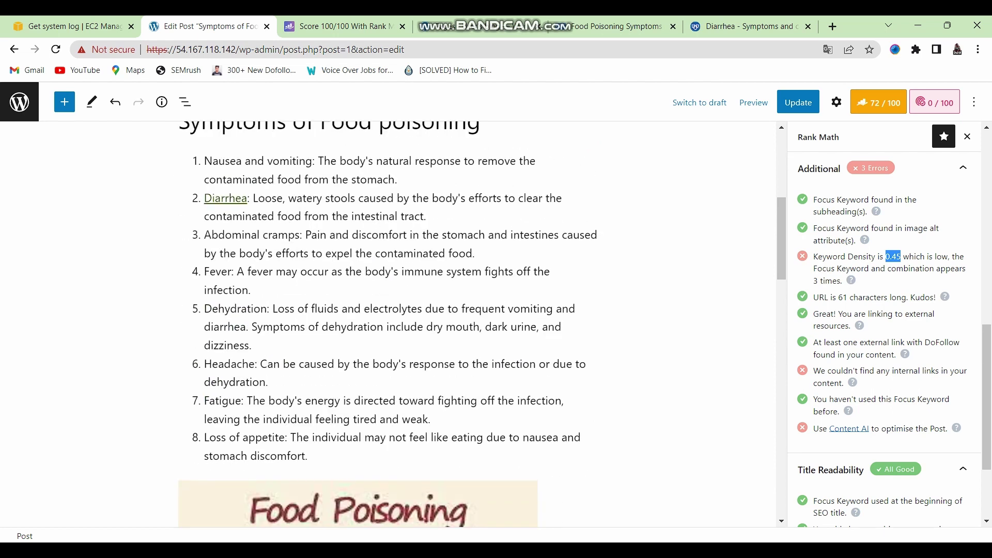
scroll(387, 326, "up", 8)
scroll(387, 325, "down", 1)
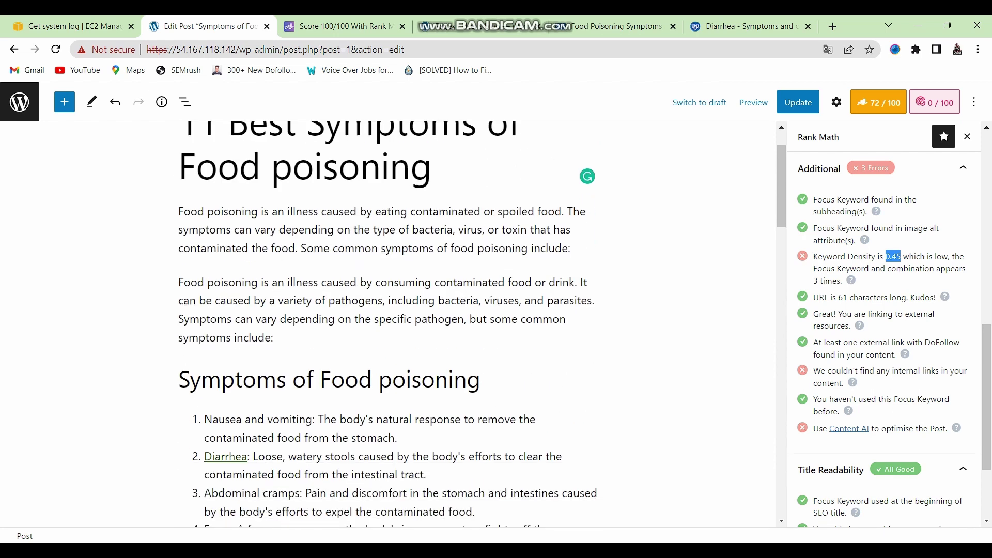
scroll(388, 326, "up", 1)
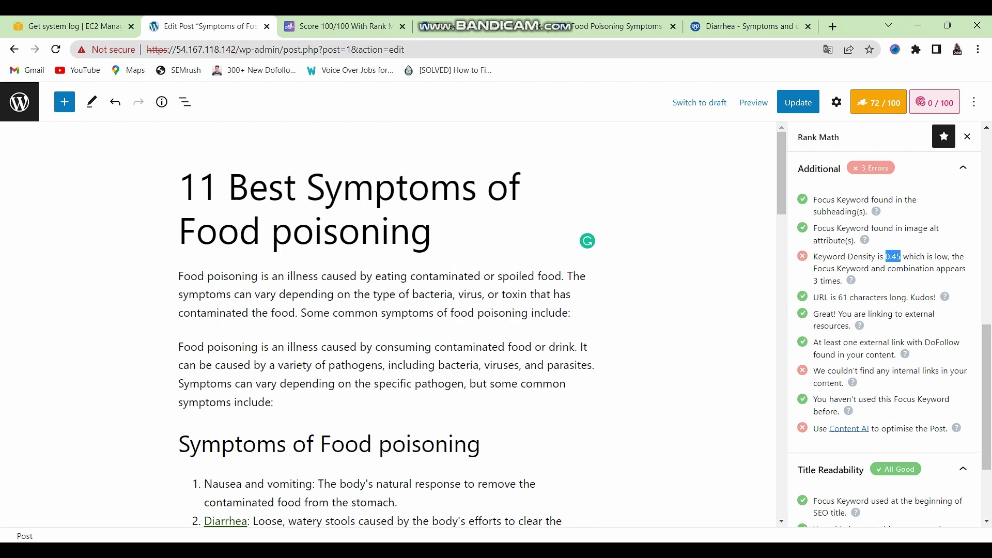
scroll(883, 336, "down", 3)
scroll(884, 336, "up", 7)
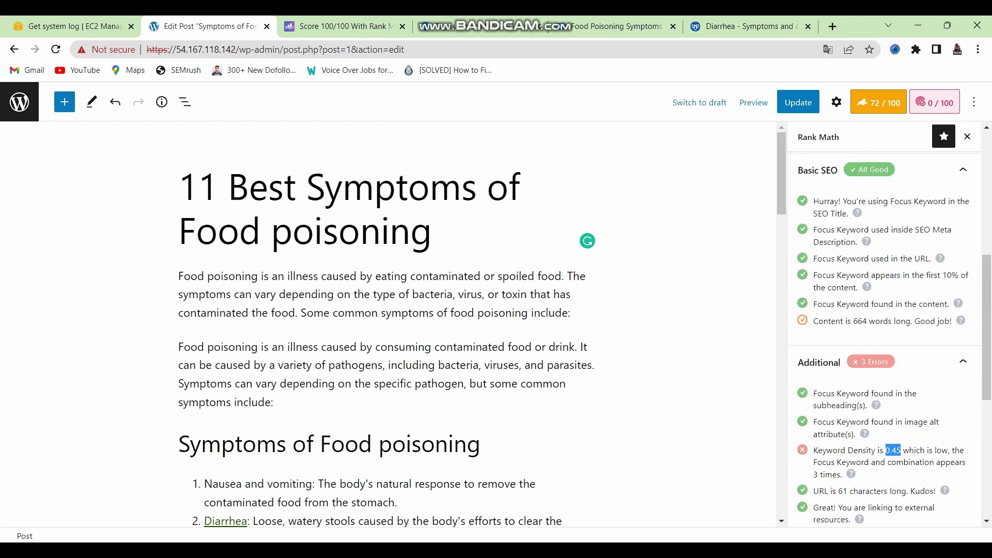
left_click(543, 383)
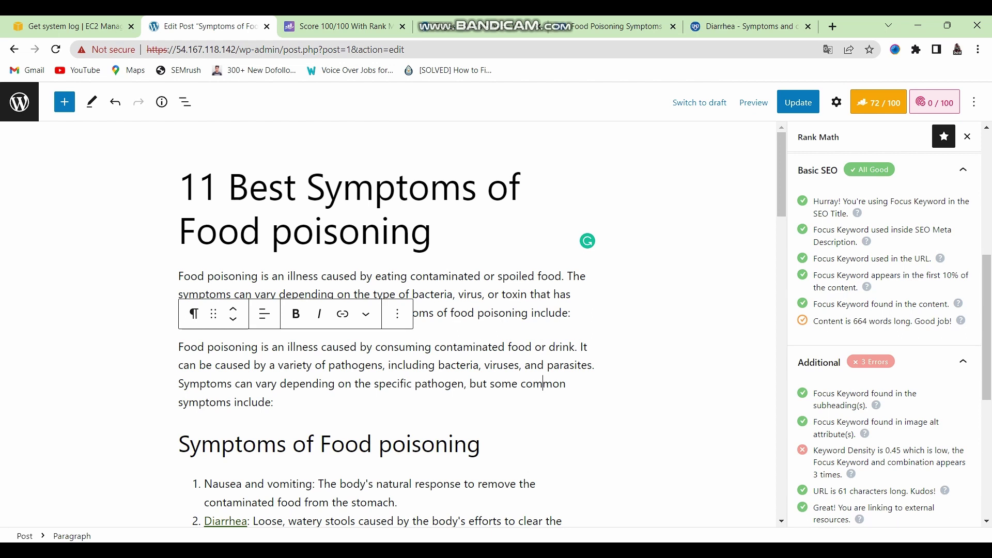